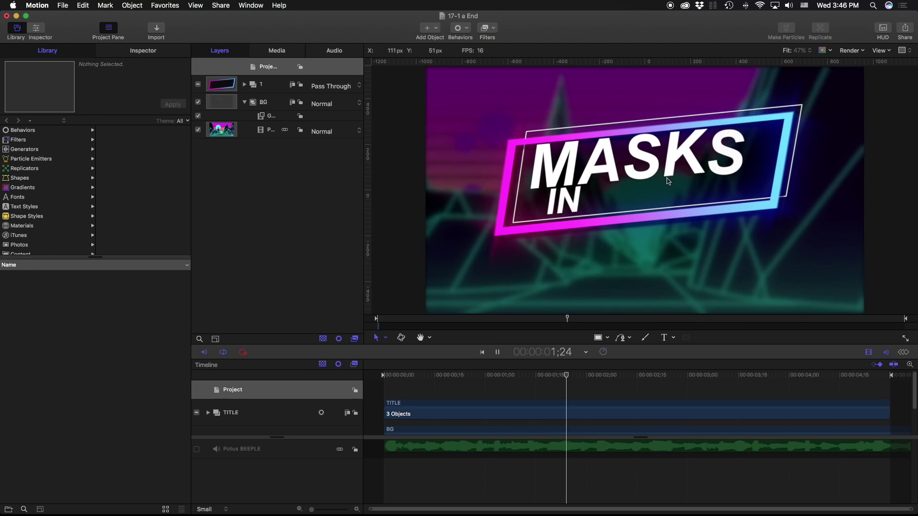
- Review the finished MASKS IN MOTION title animation in the 17-1 a End project along the timeline
left_click(799, 372)
left_click_drag(799, 372, 580, 371)
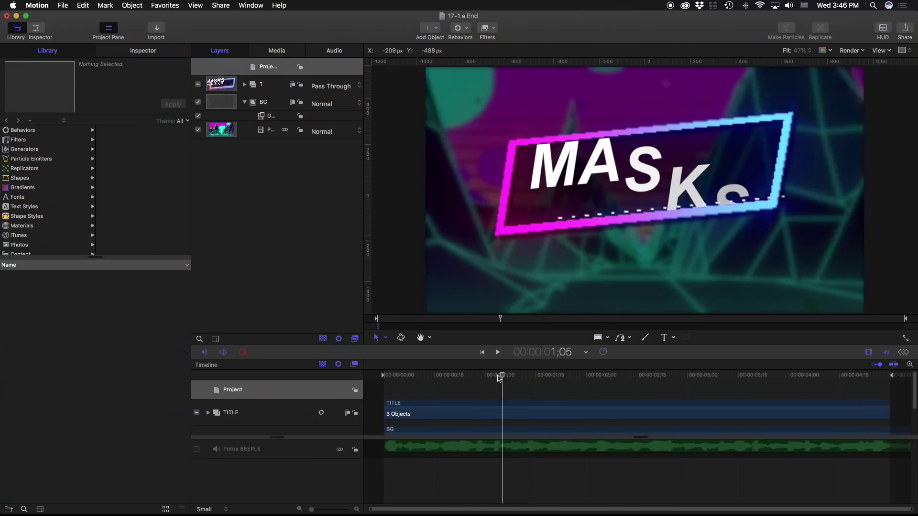
mouse_move(499, 378)
left_mouse_down()
mouse_move(478, 376)
mouse_move(505, 375)
left_mouse_up()
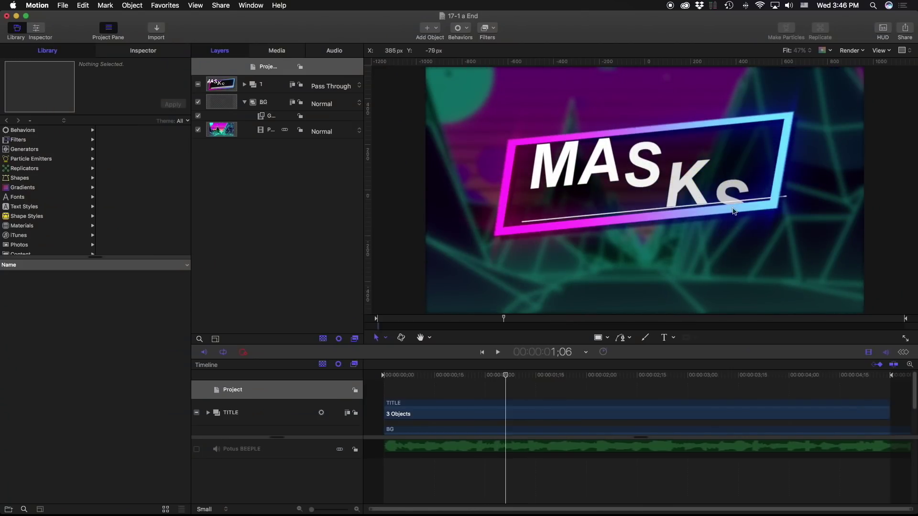
left_click_drag(510, 378, 570, 376)
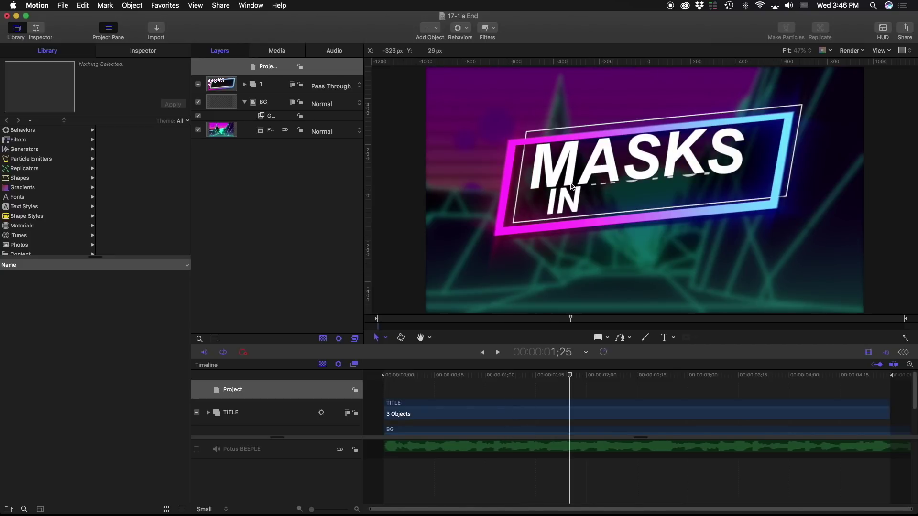
key("space")
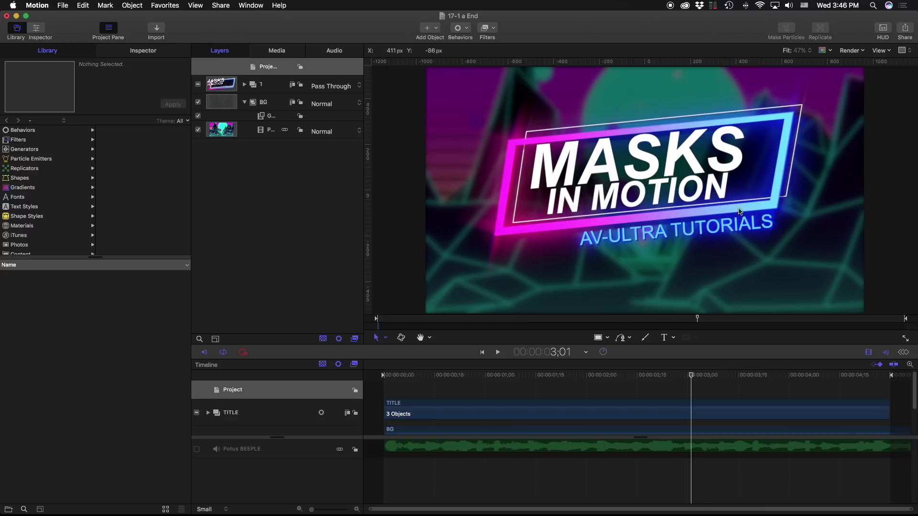
left_click_drag(696, 376, 800, 370)
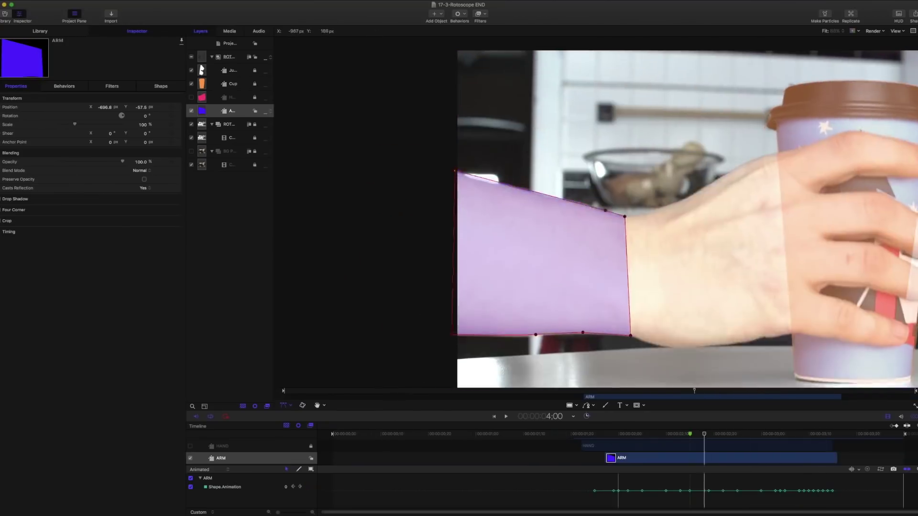
right_click(258, 125)
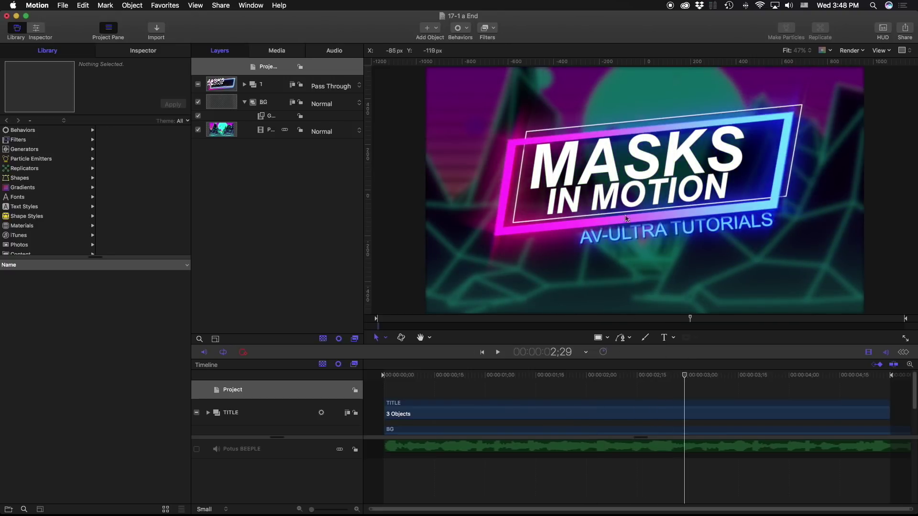
left_click_drag(684, 376, 752, 377)
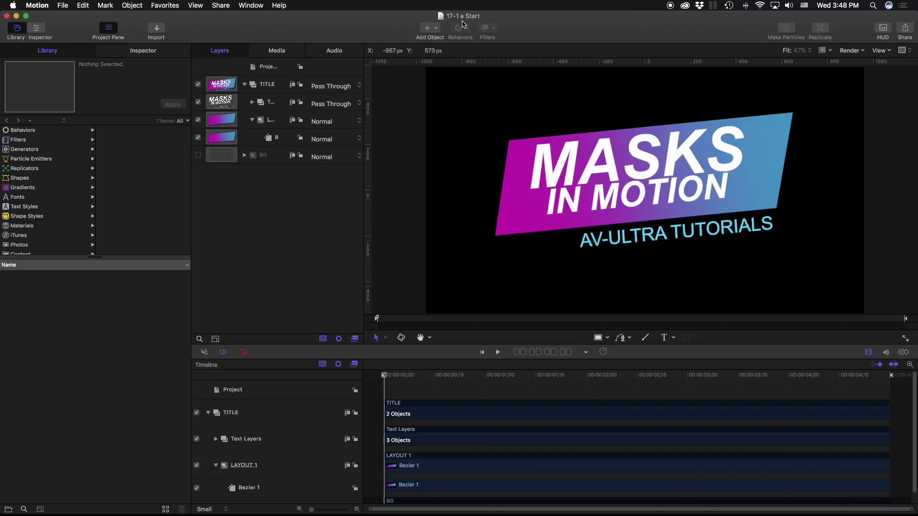
- Examine the 17-1 a Start project's timeline and its layers, including LAYOUT 1, Bezier 1 and the text objects in Text Layers
left_click_drag(384, 377, 741, 391)
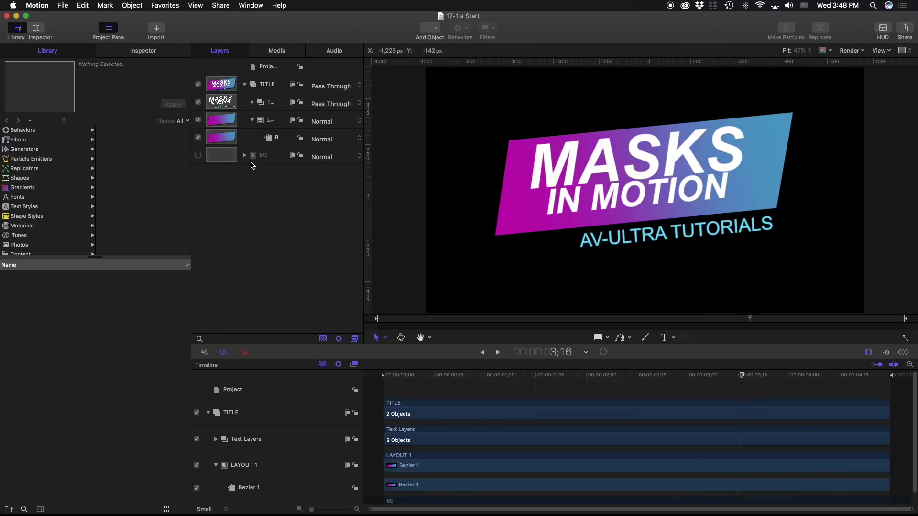
left_click(271, 124)
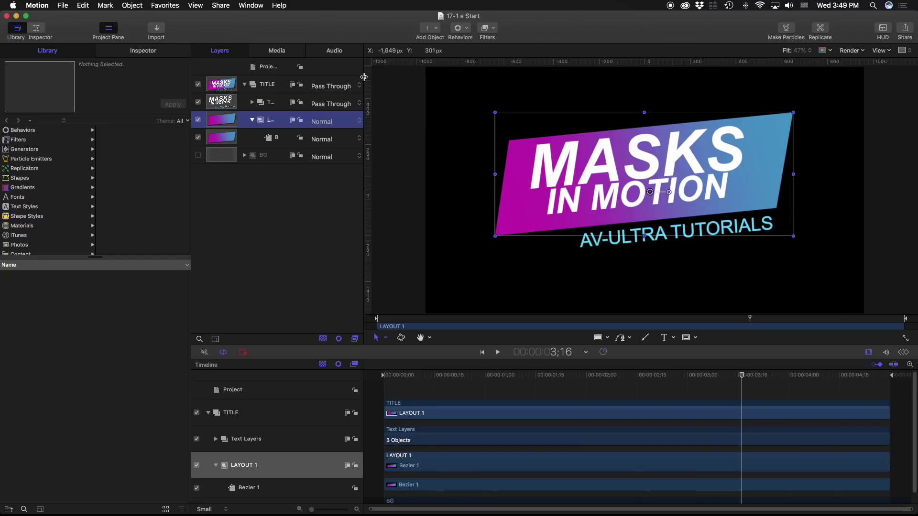
left_click_drag(365, 76, 403, 77)
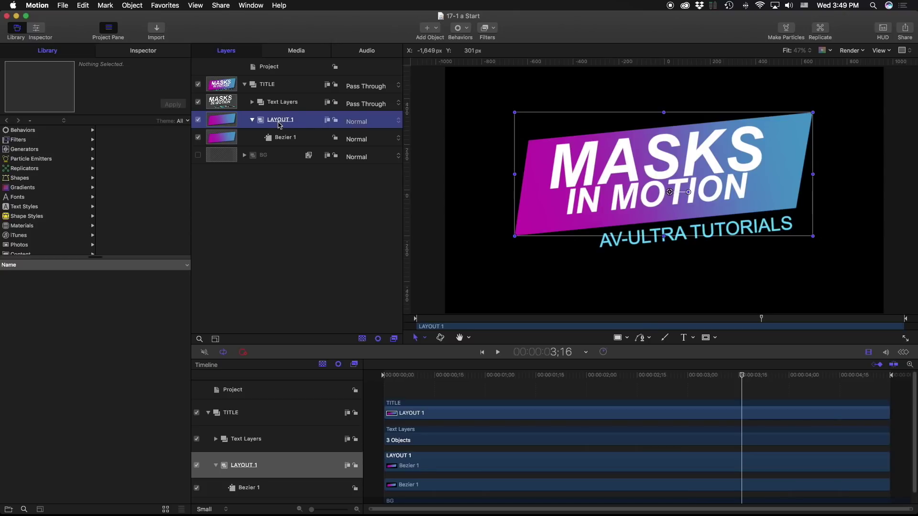
left_click(281, 141)
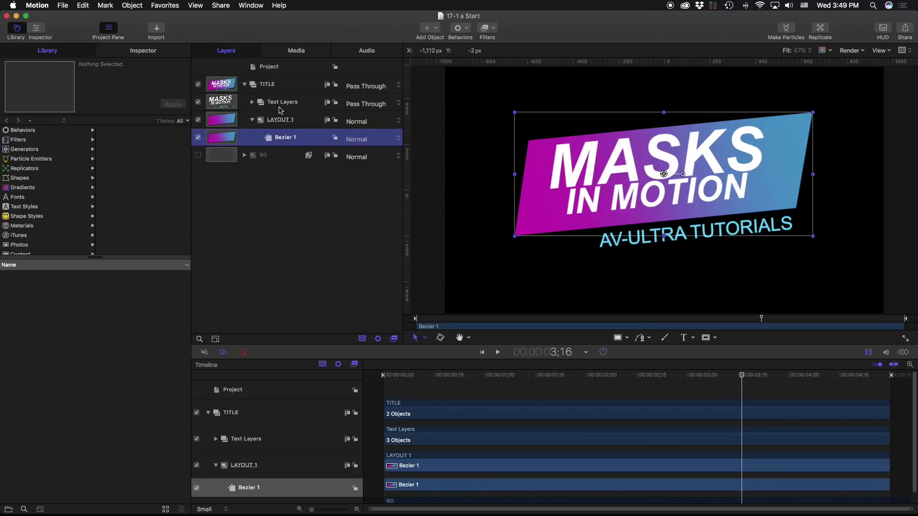
left_click(258, 106)
left_click(252, 102)
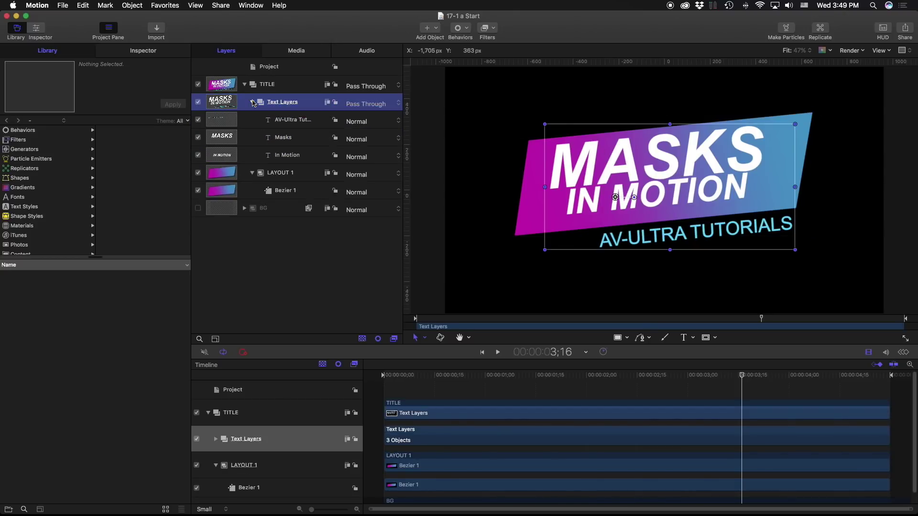
left_click(294, 122)
left_click(286, 139)
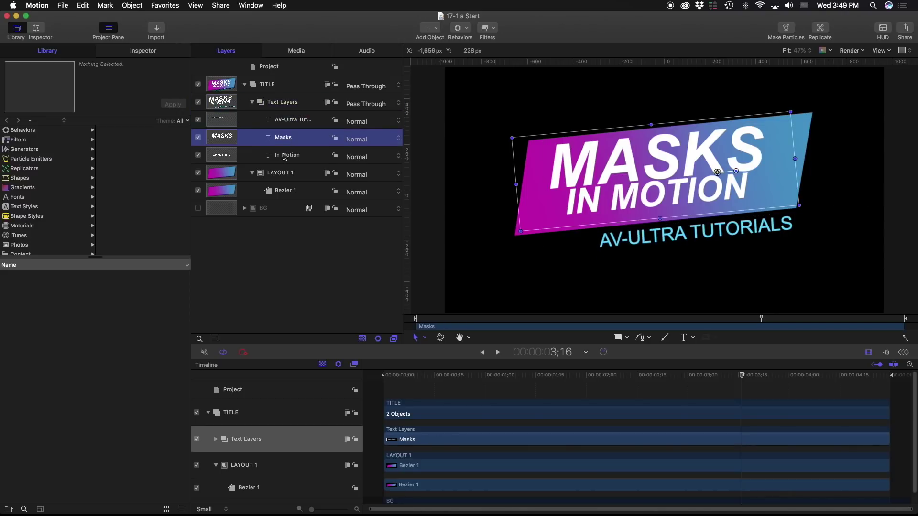
left_click(285, 156)
left_click(253, 103)
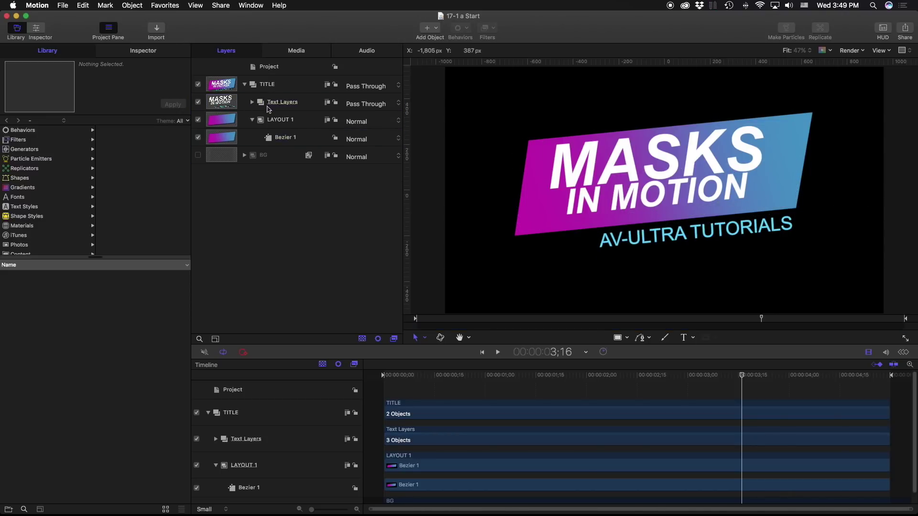
- Try moving the whole TITLE group on the canvas, undo the move, and check the BG group's visibility
left_click(264, 90)
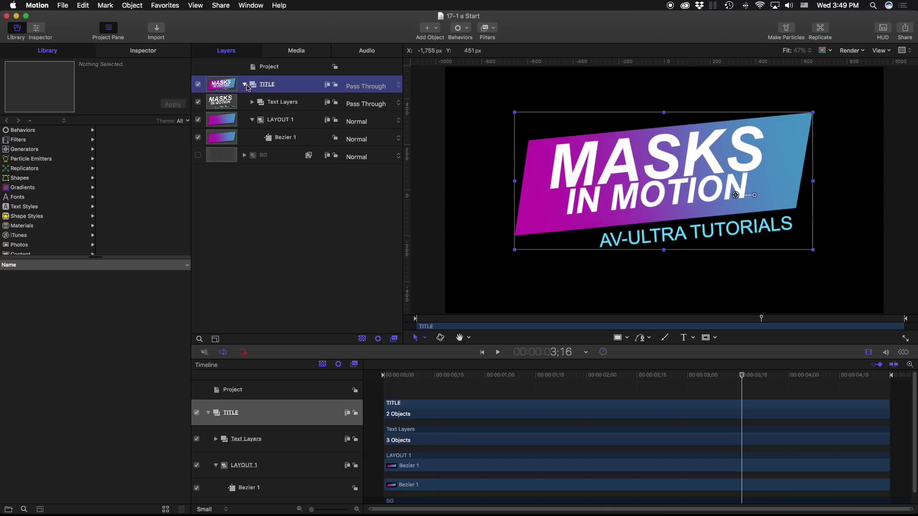
left_click(245, 85)
left_click_drag(736, 196, 708, 158)
key("cmd+z")
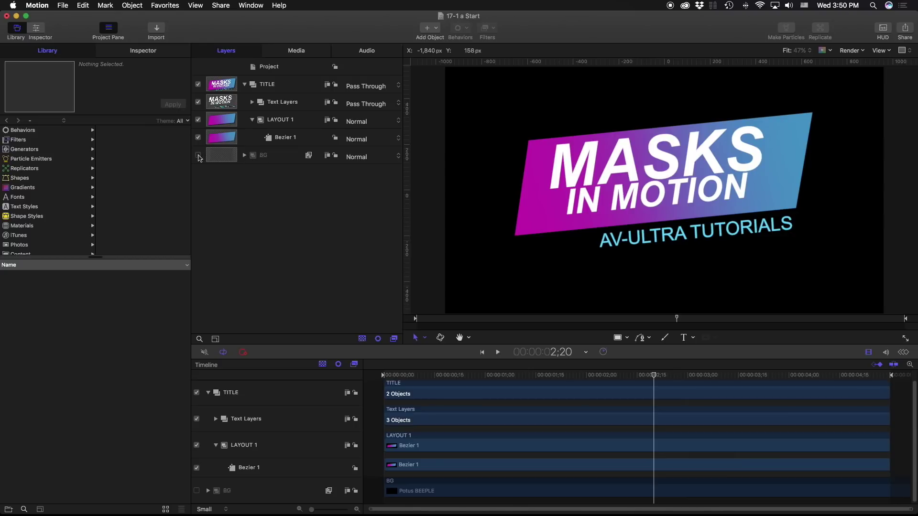
left_click(198, 156)
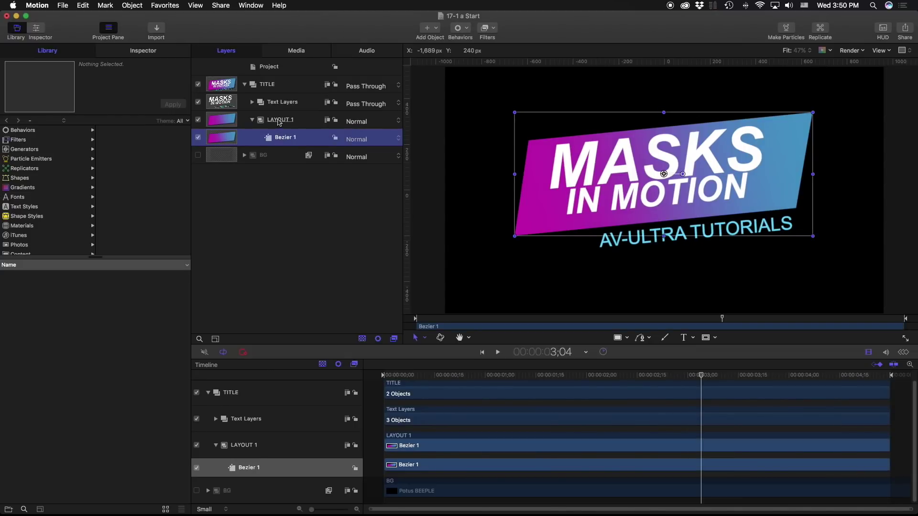
- Hide the Text Layers group and select the Bezier 1 shape inside LAYOUT 1
left_click(273, 122)
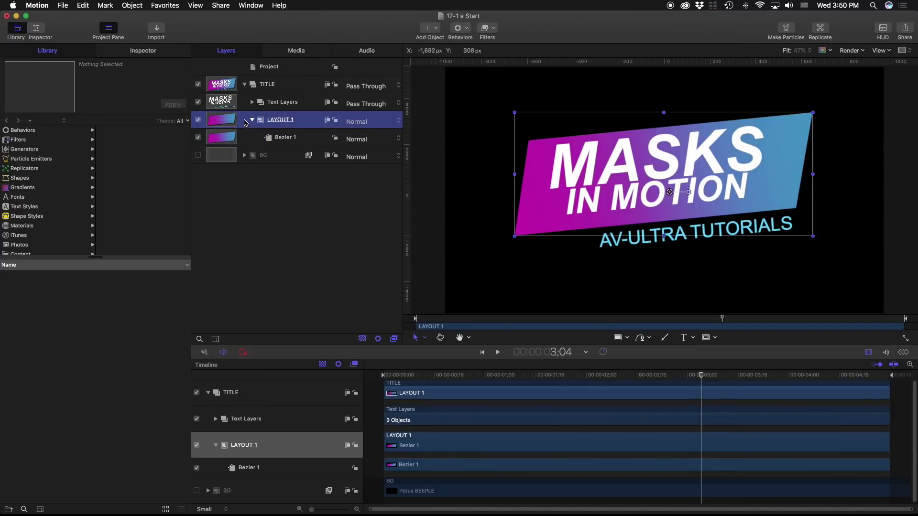
left_click(198, 102)
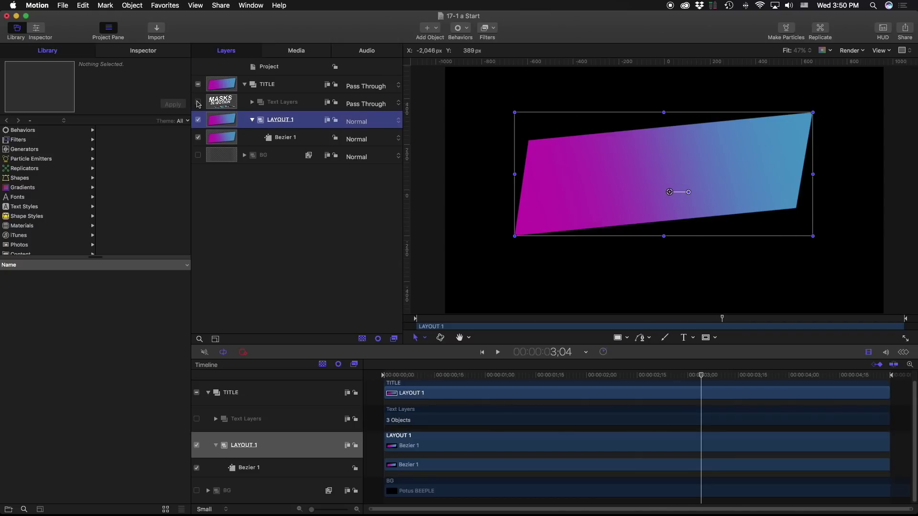
left_click(286, 138)
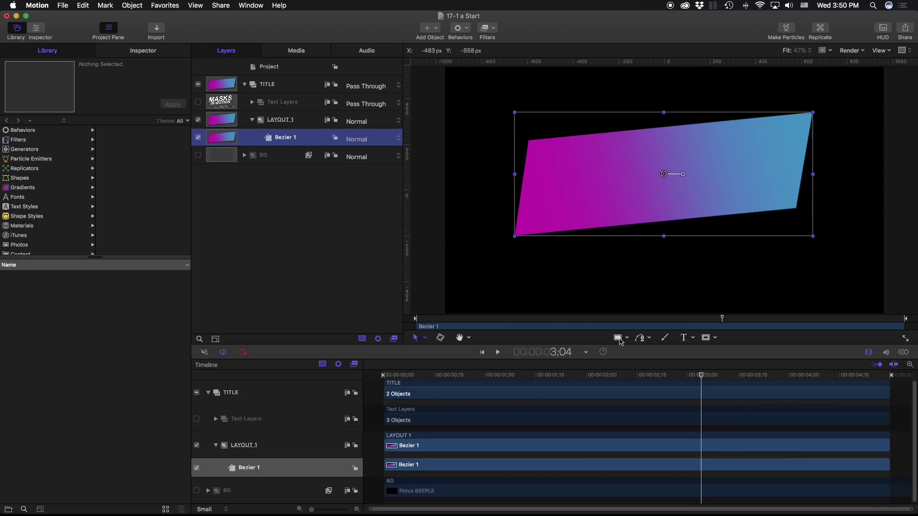
- Try converting a new rectangle of about 564 by 162 px below the gradient shape to control points, and delete it
left_click(618, 338)
left_click_drag(507, 254, 687, 306)
left_click(143, 51)
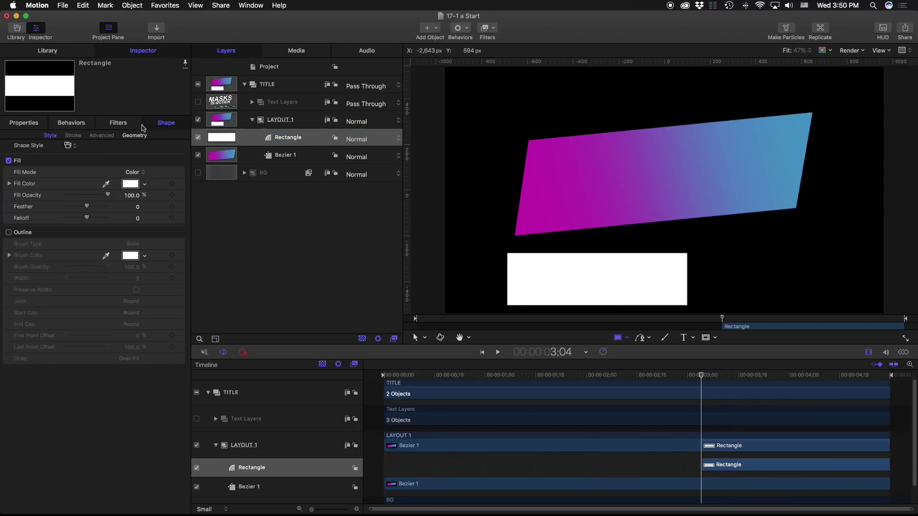
left_click(135, 136)
left_click(126, 194)
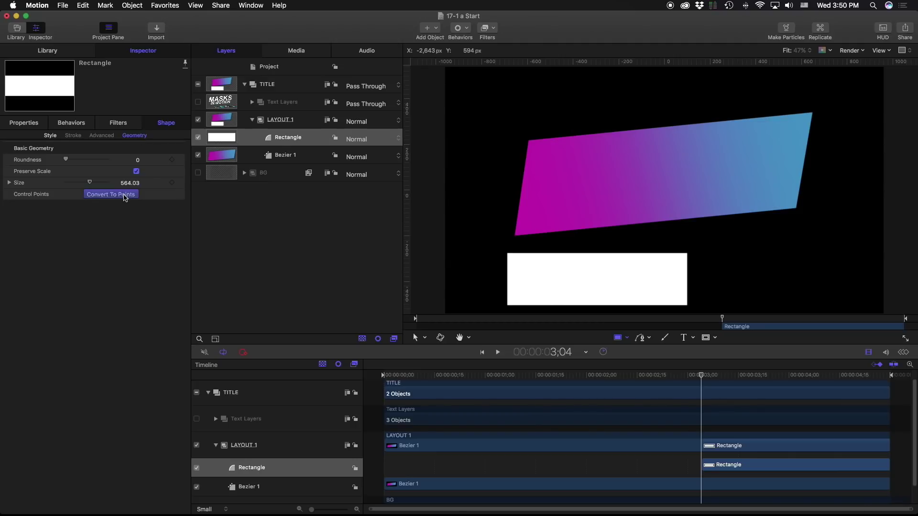
left_click(546, 107)
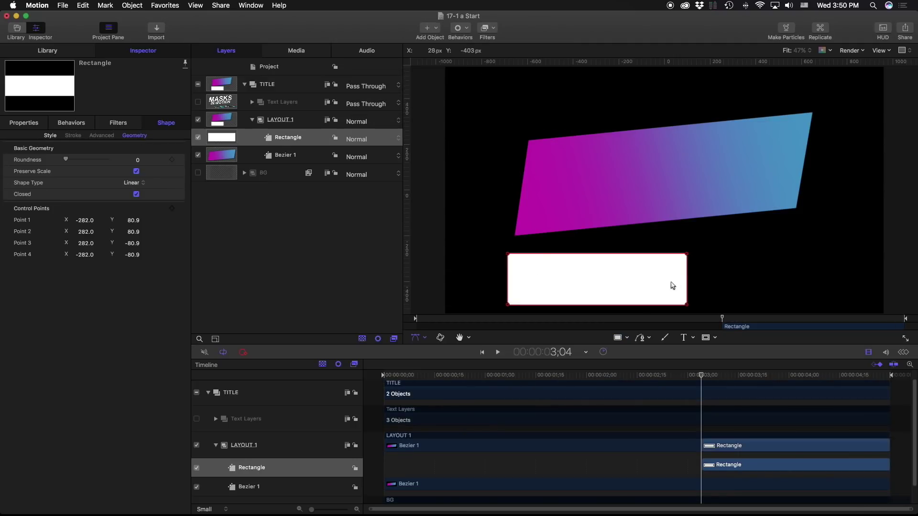
key("Delete")
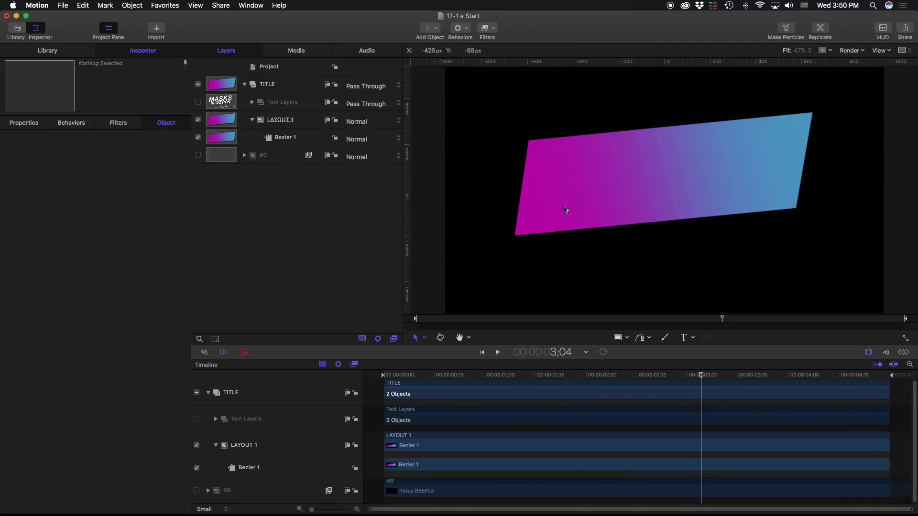
- Switch to the Distort tool and return to the Transform tool
left_click(422, 339)
left_click(440, 391)
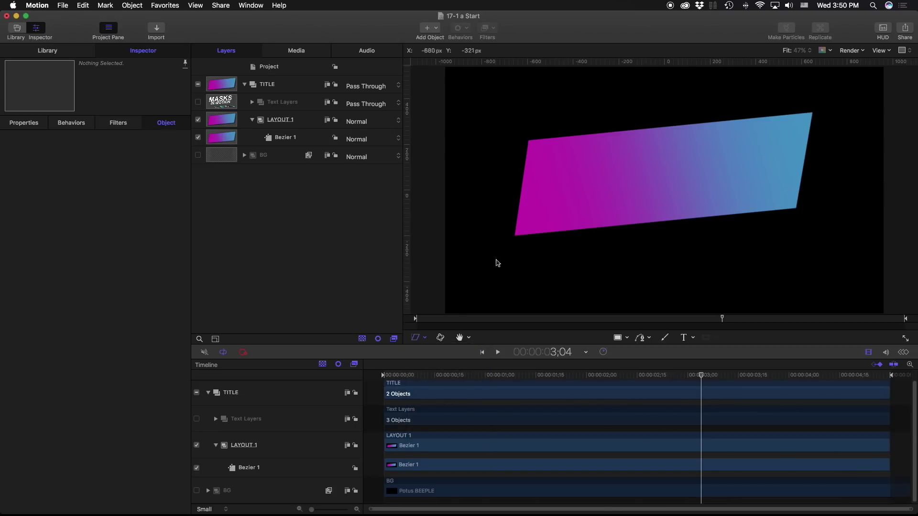
left_click(425, 340)
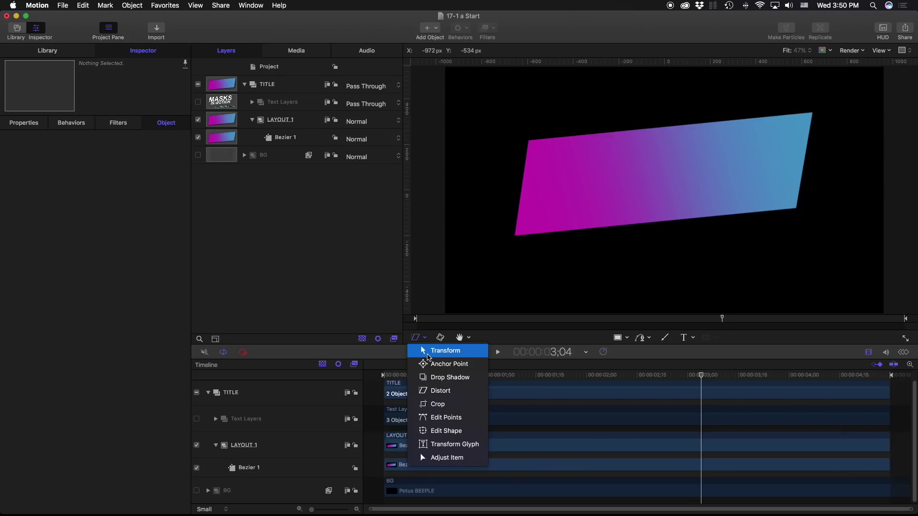
left_click(427, 353)
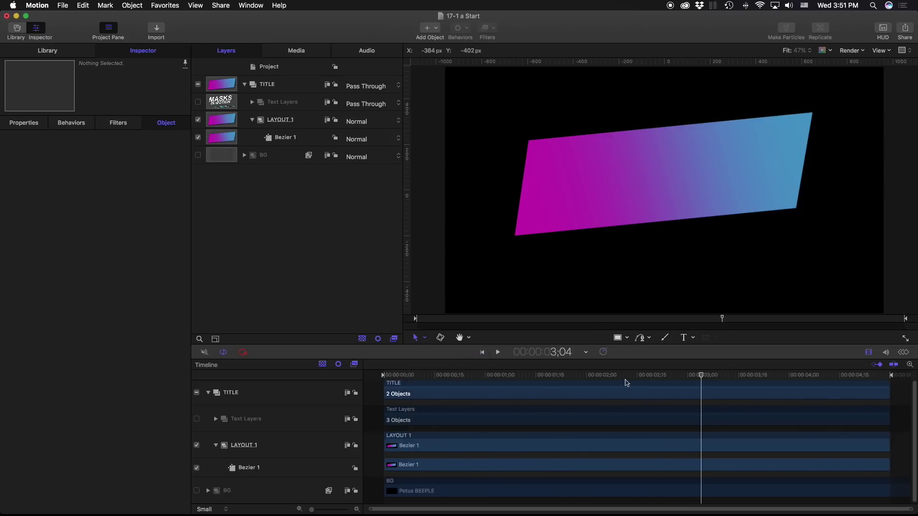
left_click(635, 340)
left_click(550, 265)
left_click(769, 226)
left_click(778, 295)
key("Escape")
- Rename the Bezier 1 shape in LAYOUT 1 as MAIN OUTLINE
left_click(280, 138)
double_click(283, 139)
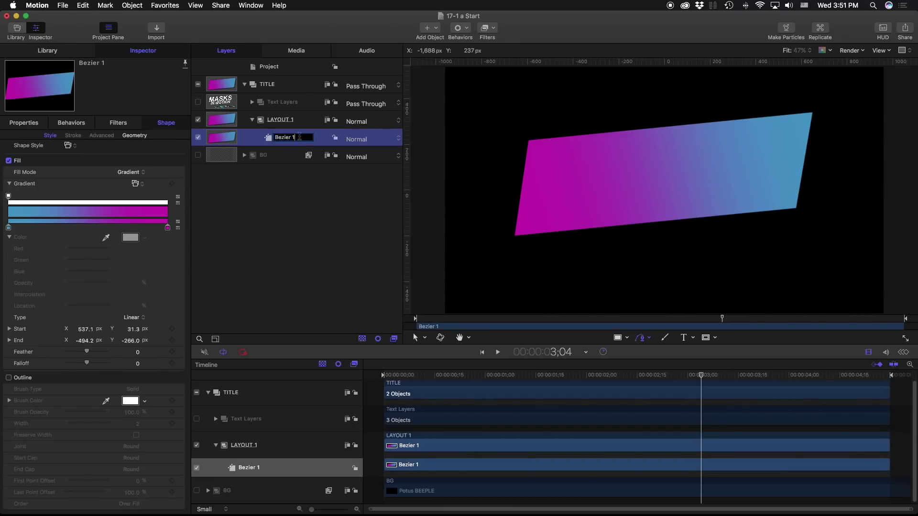
type("MAIN")
type(" OUTLINE")
key("Return")
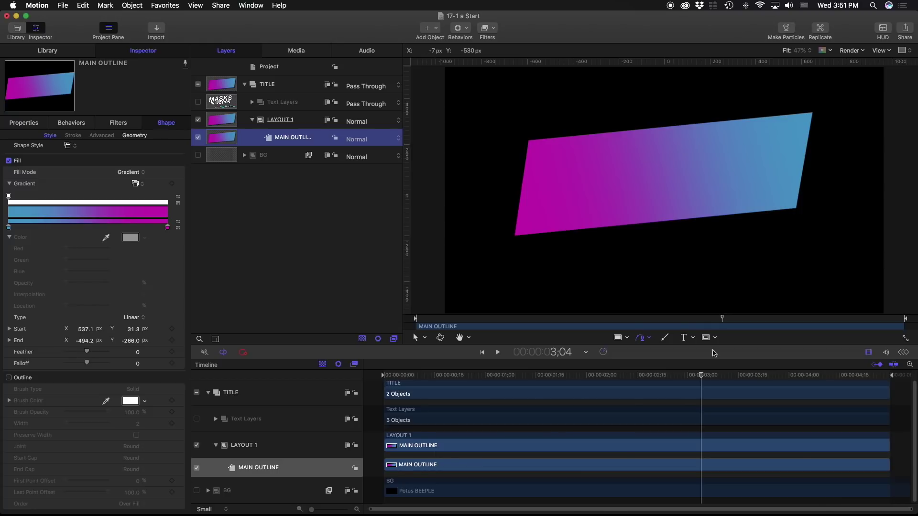
- Draw a closed four-point Bezier mask just inside the edges of the MAIN OUTLINE shape, and undo it
left_click(712, 339)
left_click(736, 389)
left_click(539, 150)
left_click(528, 226)
left_click(782, 197)
left_click(798, 128)
left_click(539, 151)
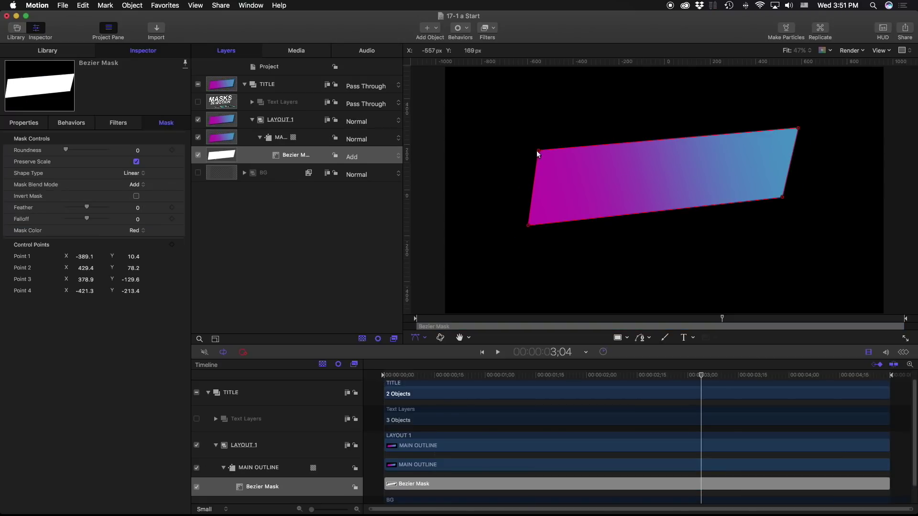
key("super+z")
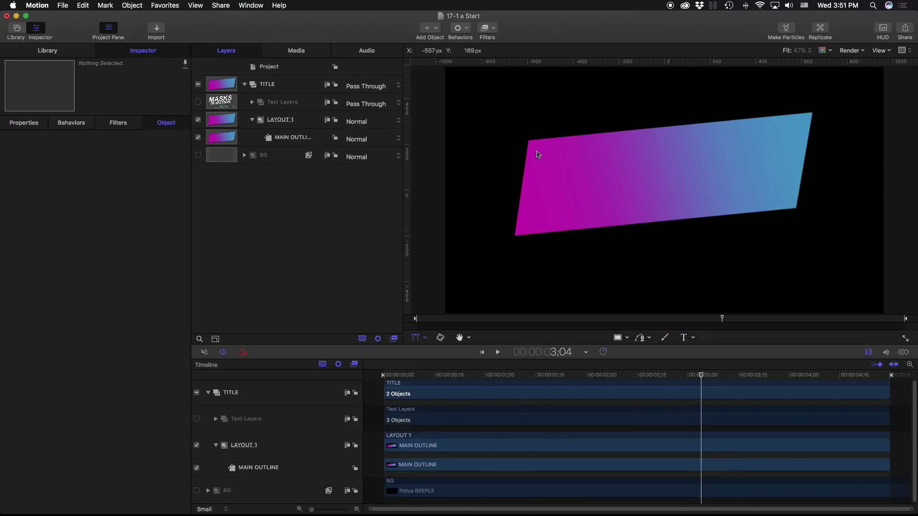
- Duplicate the MAIN OUTLINE shape and name the copy CUT OUT
left_click(285, 139)
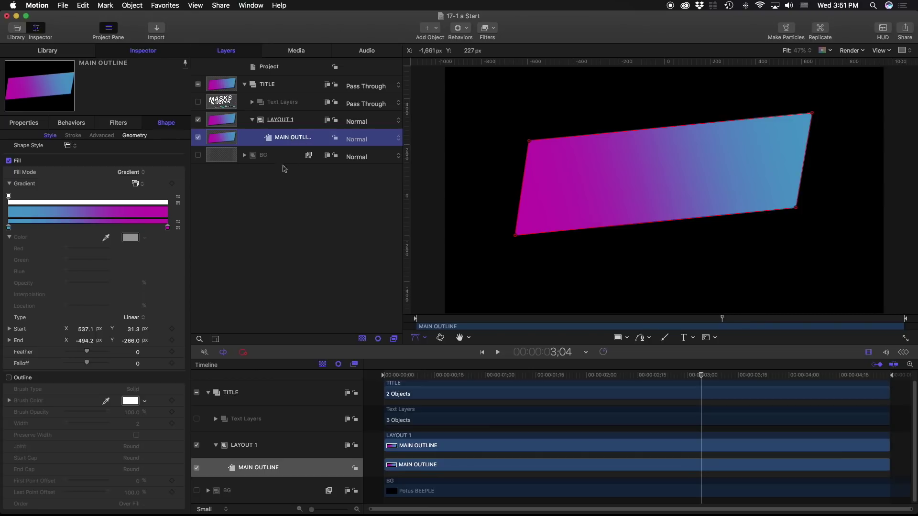
left_click(275, 181)
left_click(283, 140)
key("super+d")
double_click(284, 139)
type("CUT OUT")
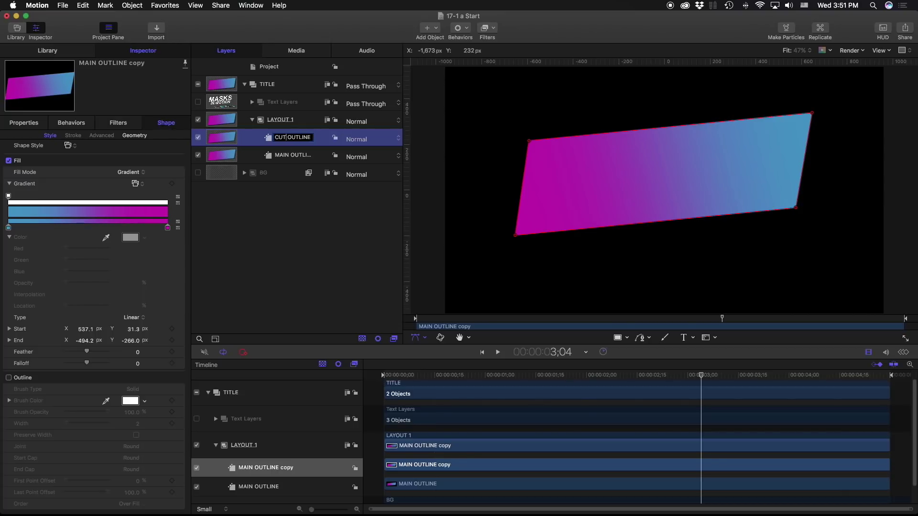
key("Return")
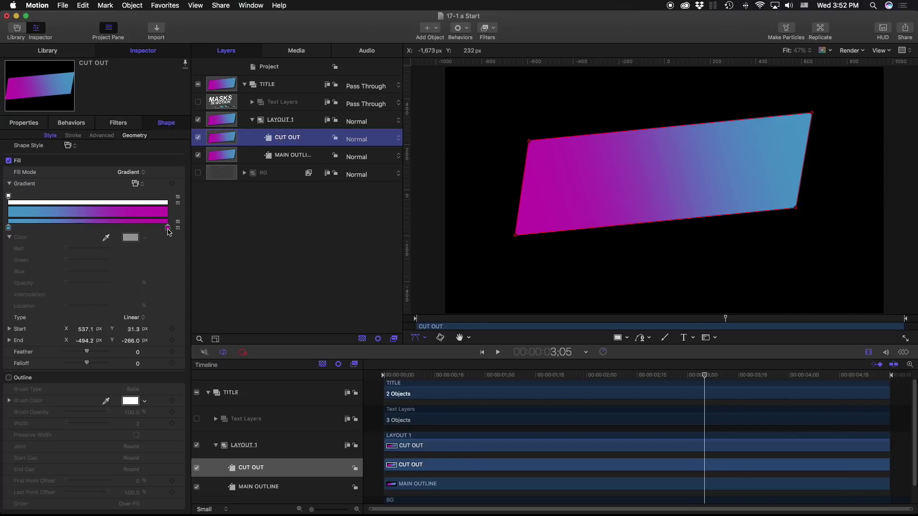
- Set the fill mode of the CUT OUT shape to Color
left_click(138, 173)
left_click(125, 164)
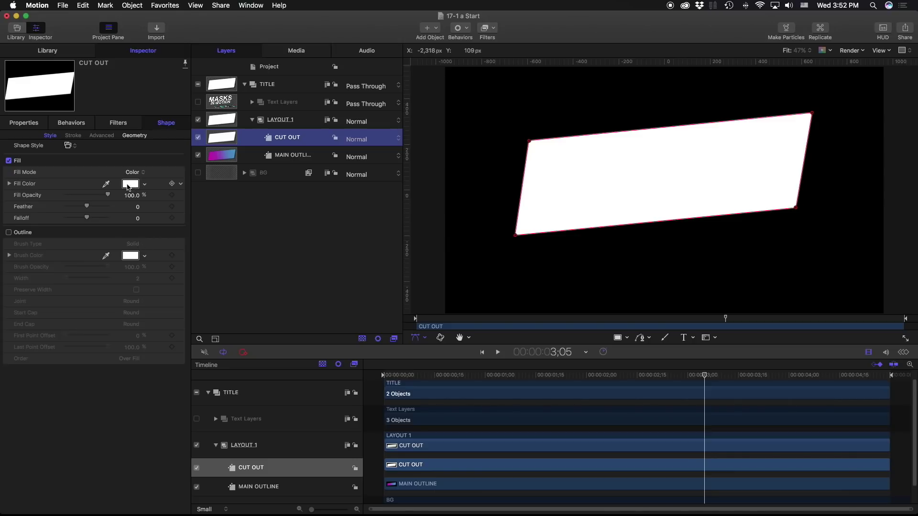
- Scale the CUT OUT shape to about 94.27% in X and 96.49% in Y, and turn off its drop shadow
left_click(25, 124)
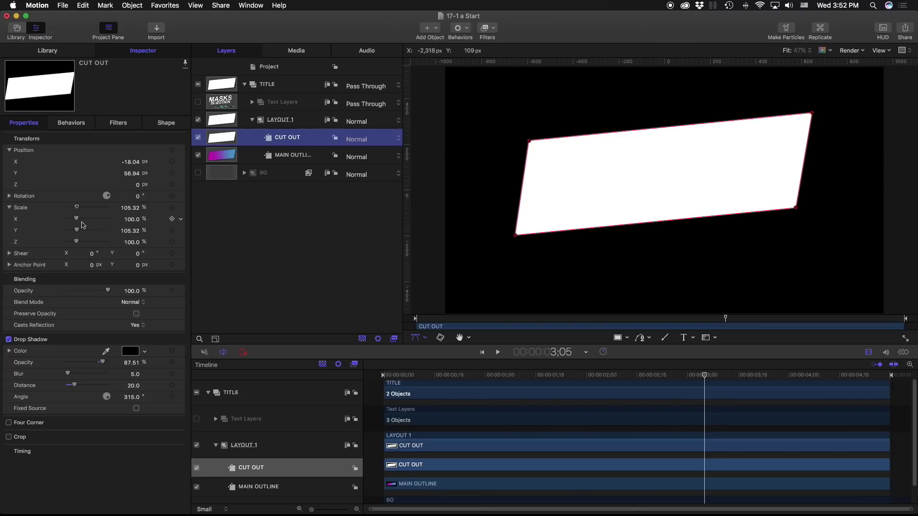
left_click_drag(78, 220, 79, 220)
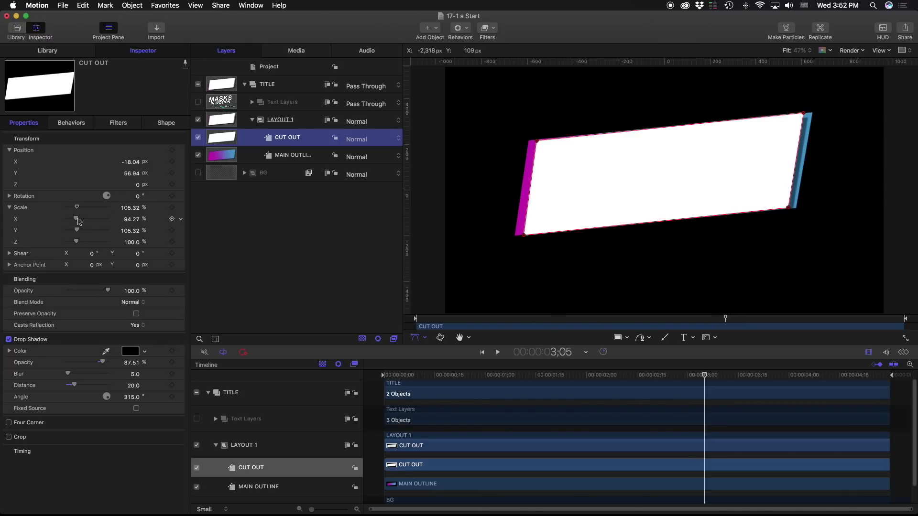
left_click(8, 340)
left_click_drag(76, 231, 79, 233)
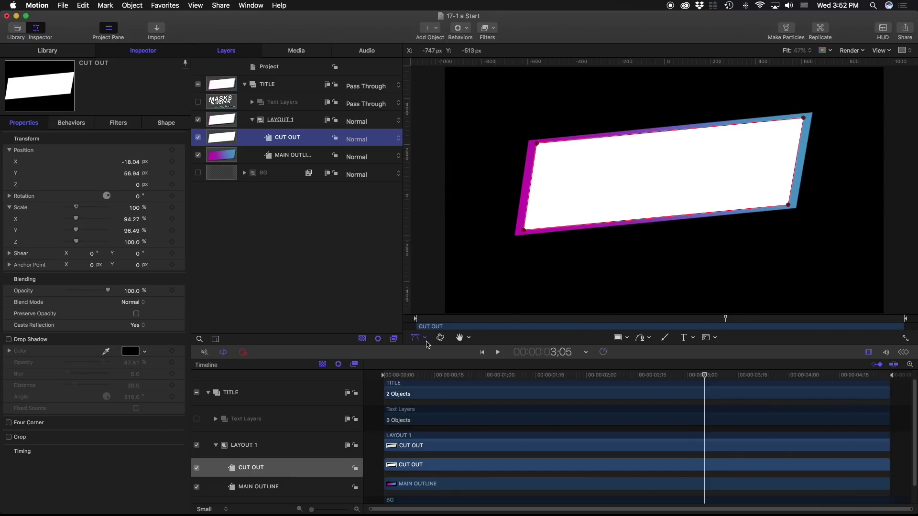
- Adjust the four corner control points of the CUT OUT shape slightly outward to even out the gradient border
left_click(524, 231)
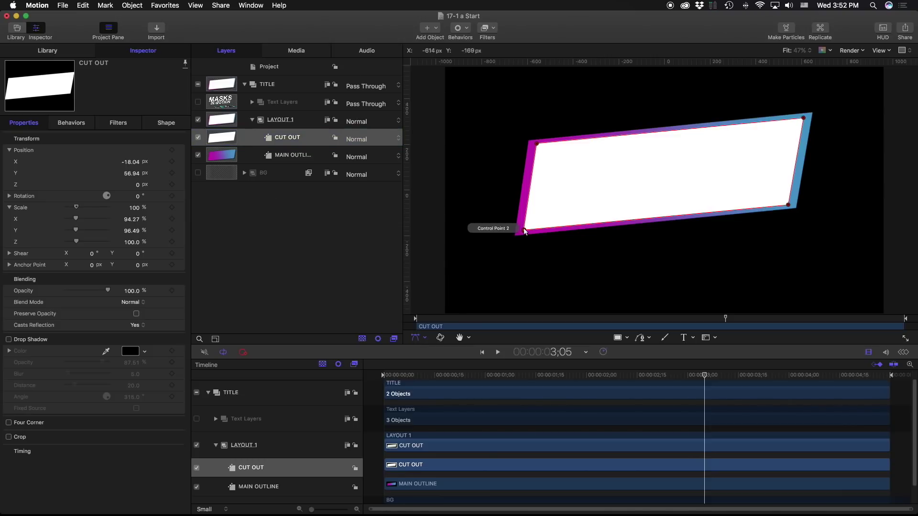
left_click(535, 145)
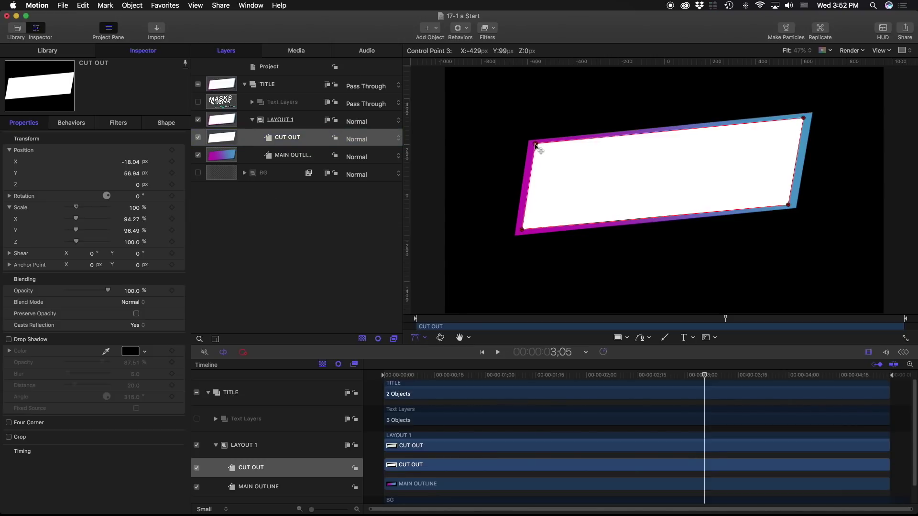
left_click(805, 119)
left_click(789, 205)
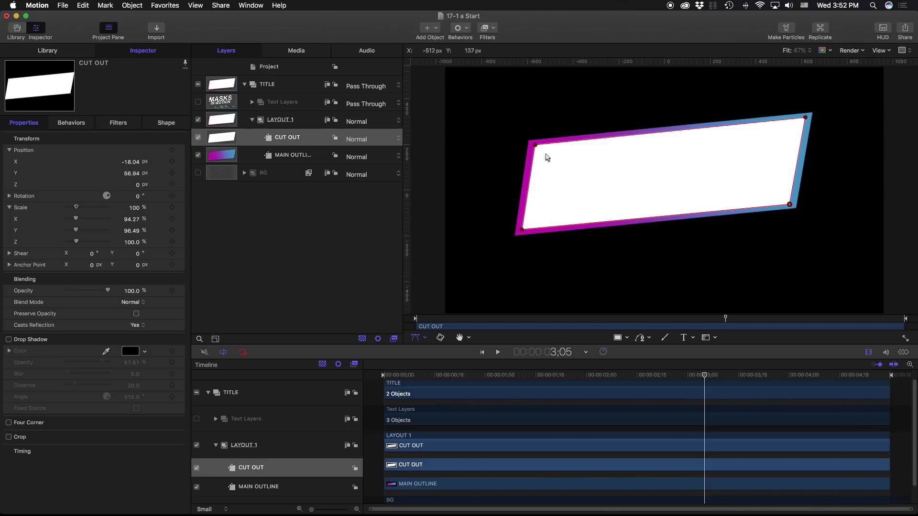
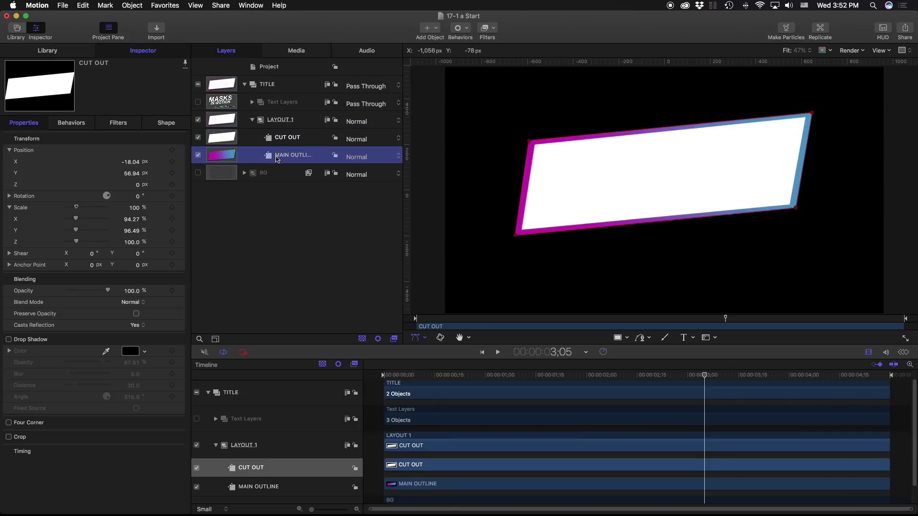
- Add an image mask to the MAIN OUTLINE shape and set CUT OUT as its mask source
right_click(288, 158)
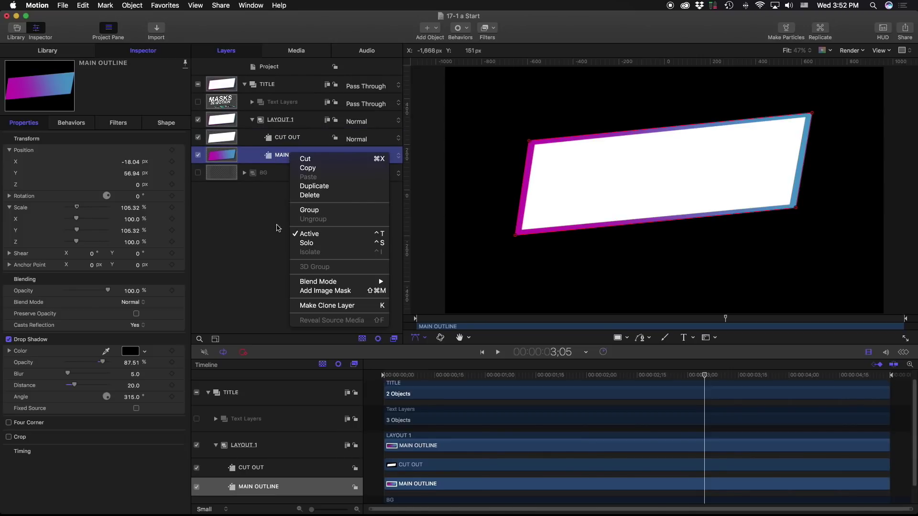
left_click(335, 291)
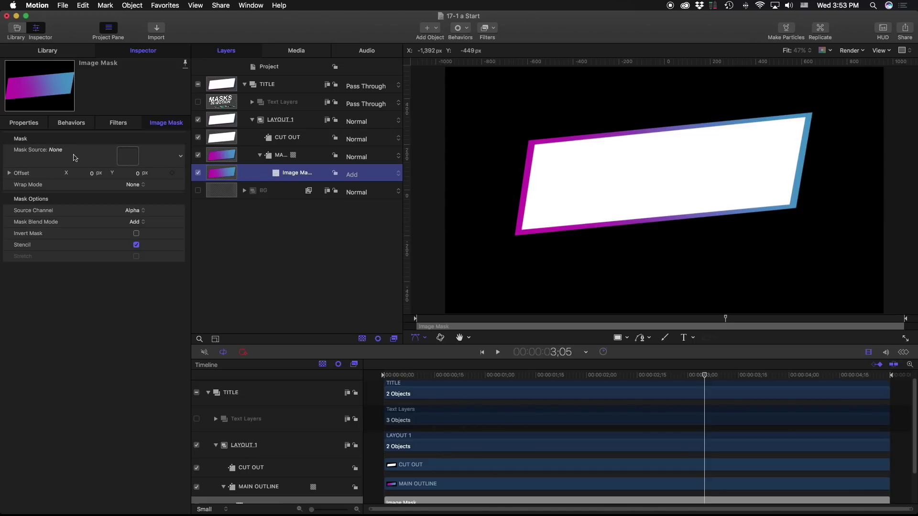
left_click_drag(293, 142, 131, 160)
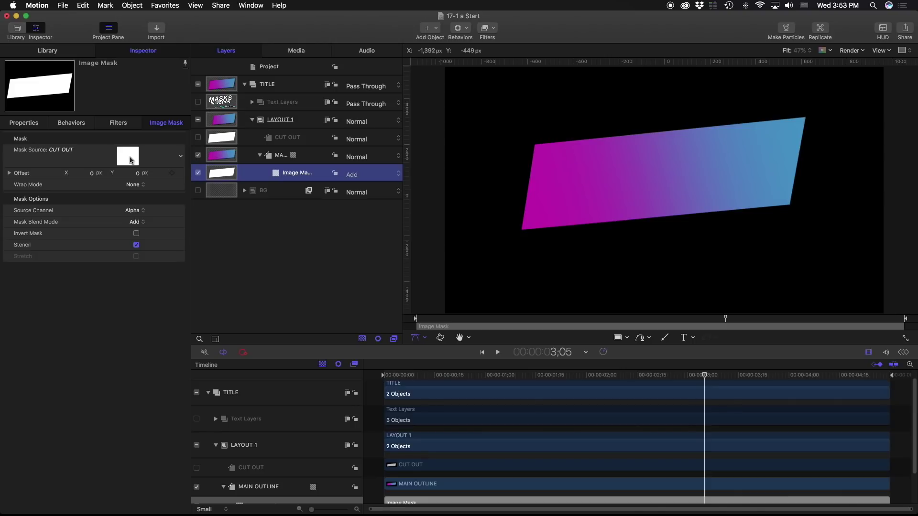
- Try moving the upper-left control point of the CUT OUT shape to test the mask, restoring its original position
left_click(295, 139)
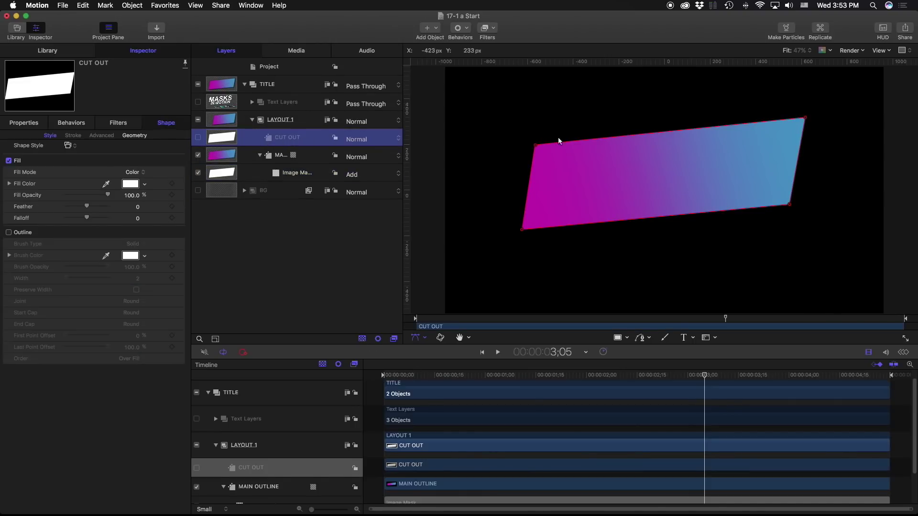
mouse_move(535, 145)
left_mouse_down()
mouse_move(550, 156)
mouse_move(535, 131)
mouse_move(652, 289)
mouse_move(583, 167)
mouse_move(656, 248)
mouse_move(544, 134)
mouse_move(669, 263)
mouse_move(549, 123)
mouse_move(637, 205)
mouse_move(535, 145)
left_mouse_up()
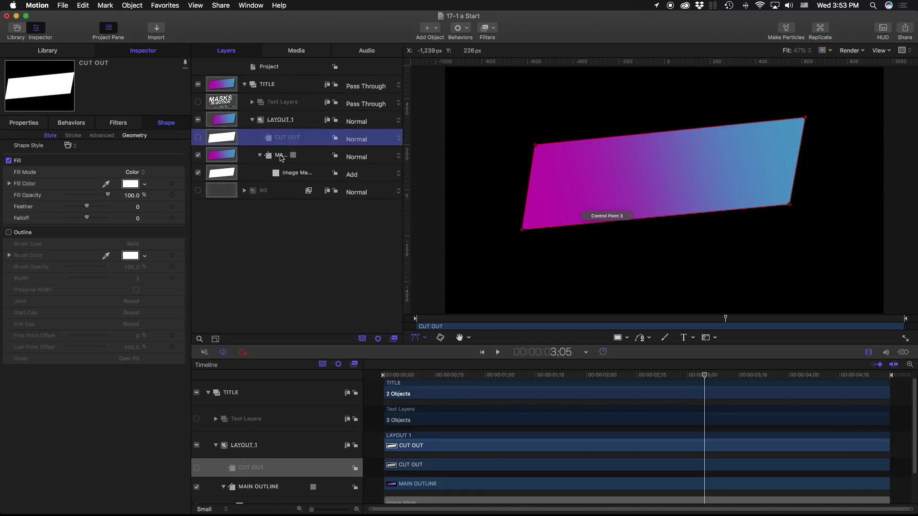
left_click(279, 157)
left_click(282, 139)
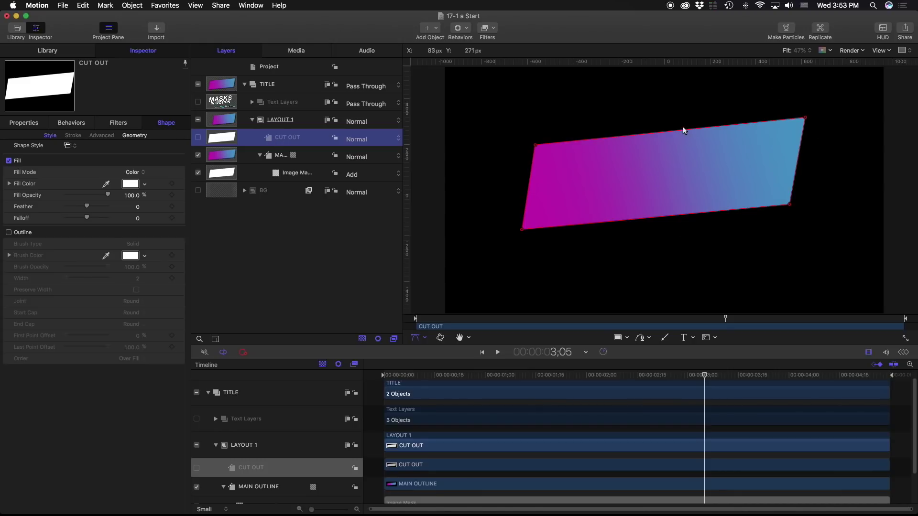
- Invert the image mask on MAIN OUTLINE
left_click(293, 174)
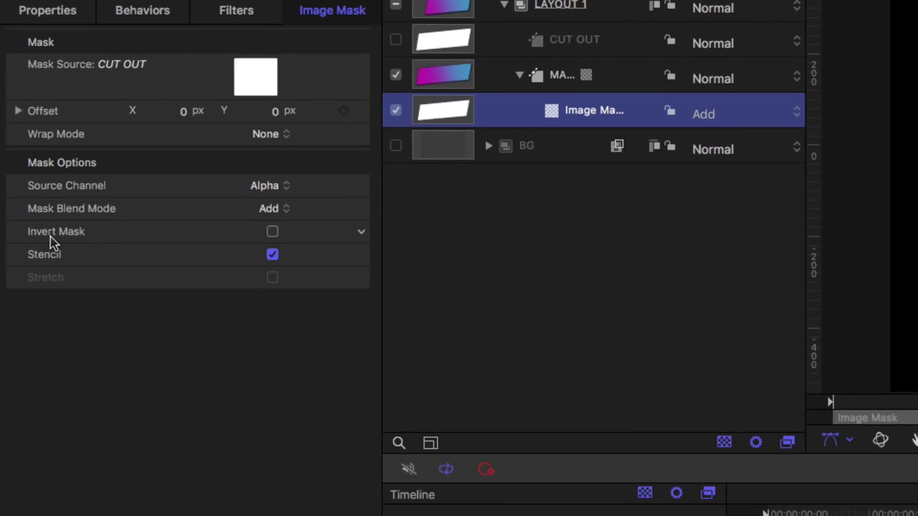
left_click(273, 232)
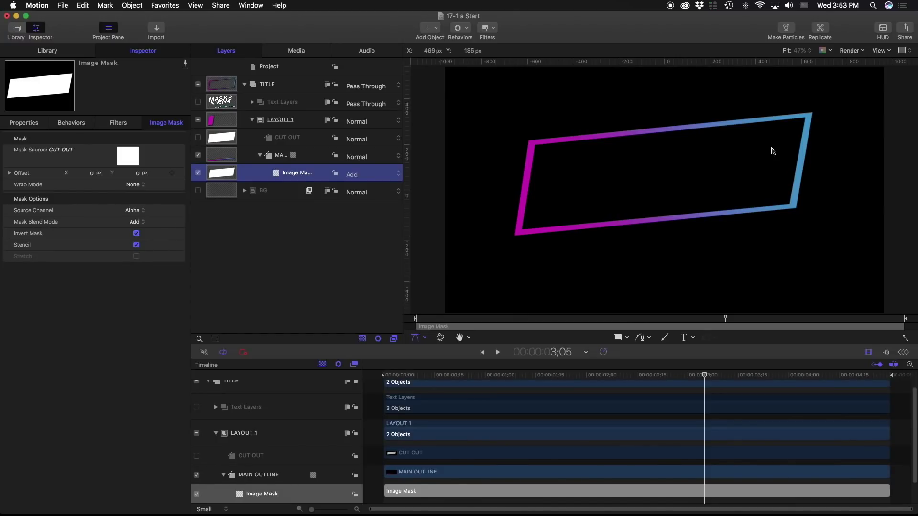
- Move the upper-left control point of CUT OUT as a test, undo it, and toggle the shape's visibility on and off
left_click(289, 139)
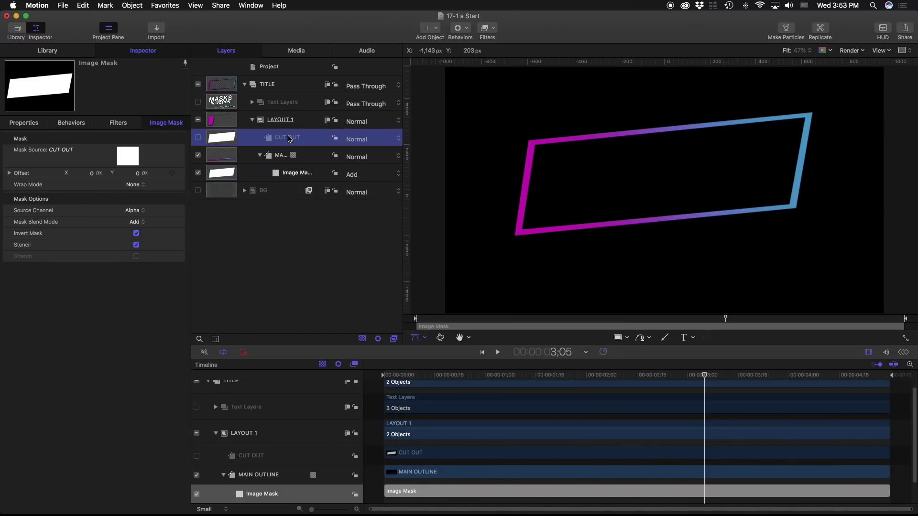
mouse_move(538, 148)
left_mouse_down()
mouse_move(585, 186)
mouse_move(554, 151)
mouse_move(575, 172)
mouse_move(535, 147)
left_mouse_up()
key("super+z")
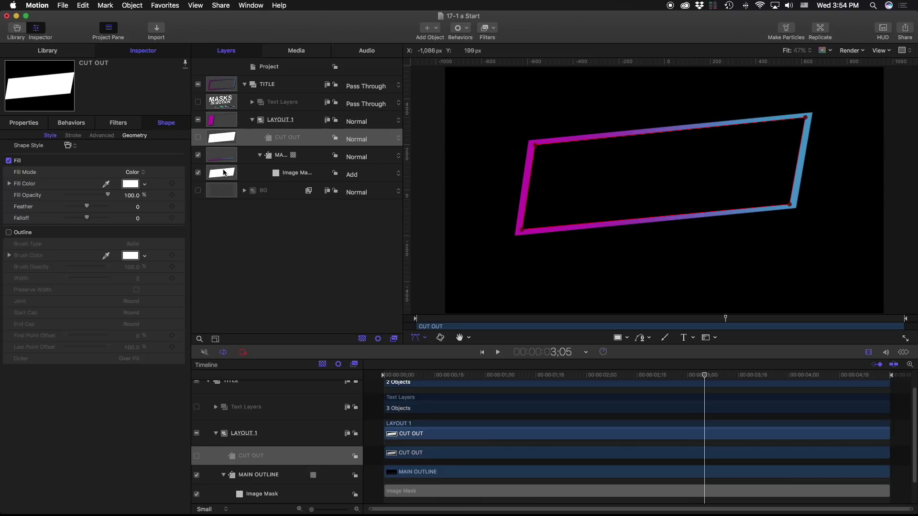
left_click(198, 139)
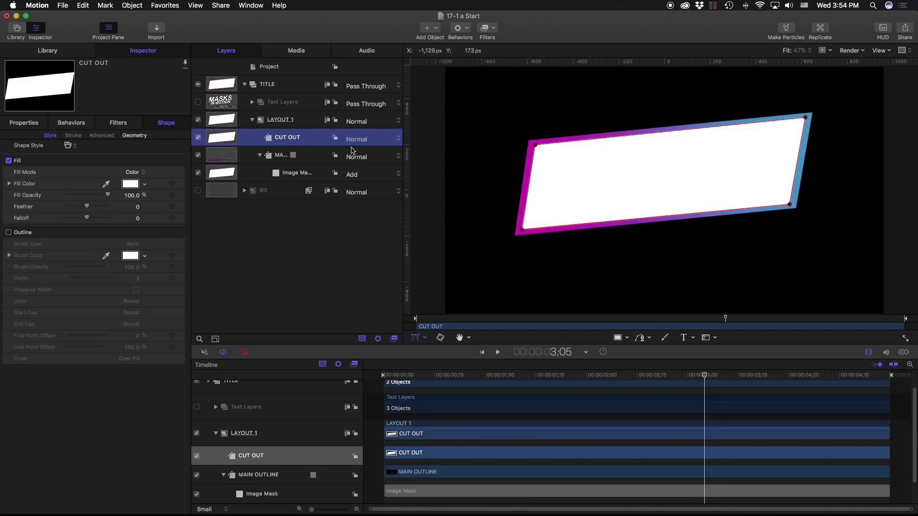
left_click(198, 139)
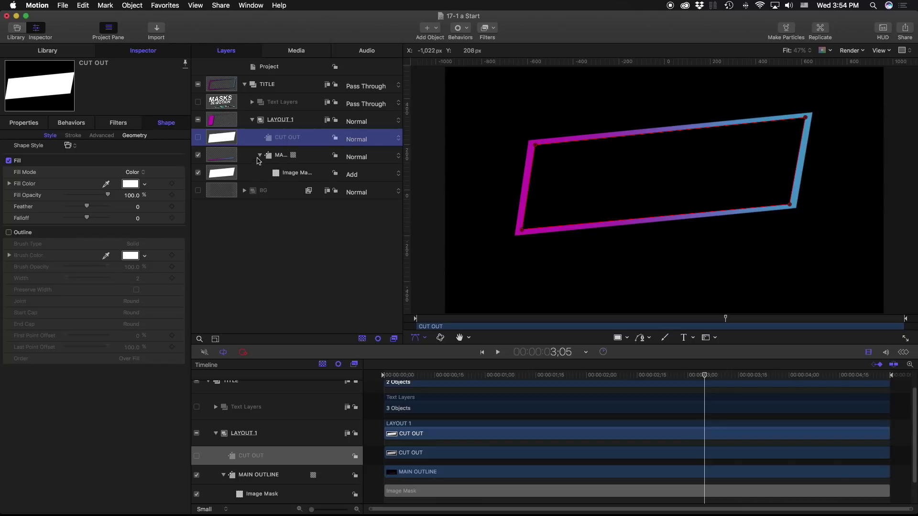
- Duplicate the MAIN OUTLINE shape and give the copy a white outline instead of a fill
left_click(276, 157)
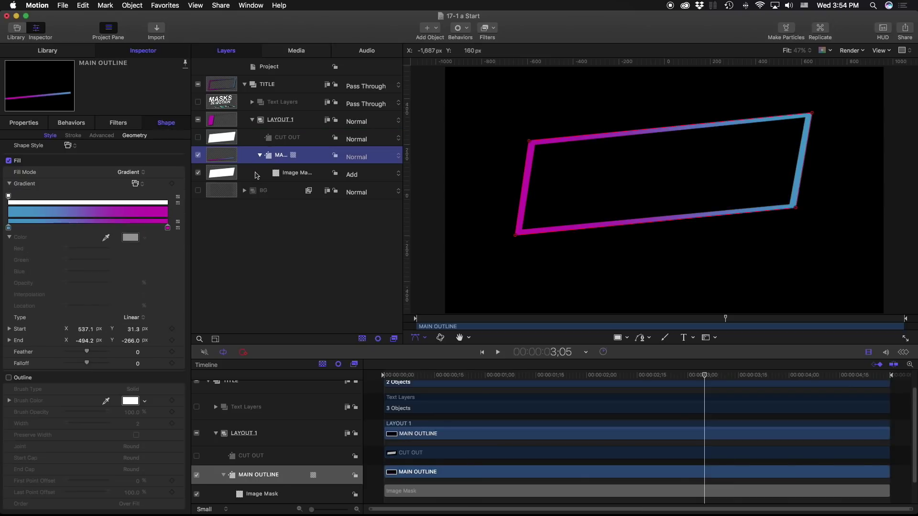
key("super+d")
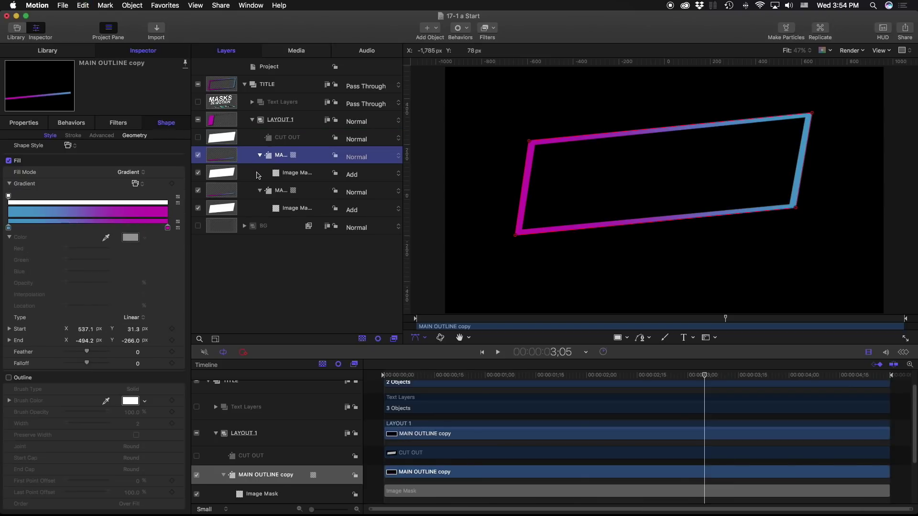
left_click(8, 161)
left_click(9, 378)
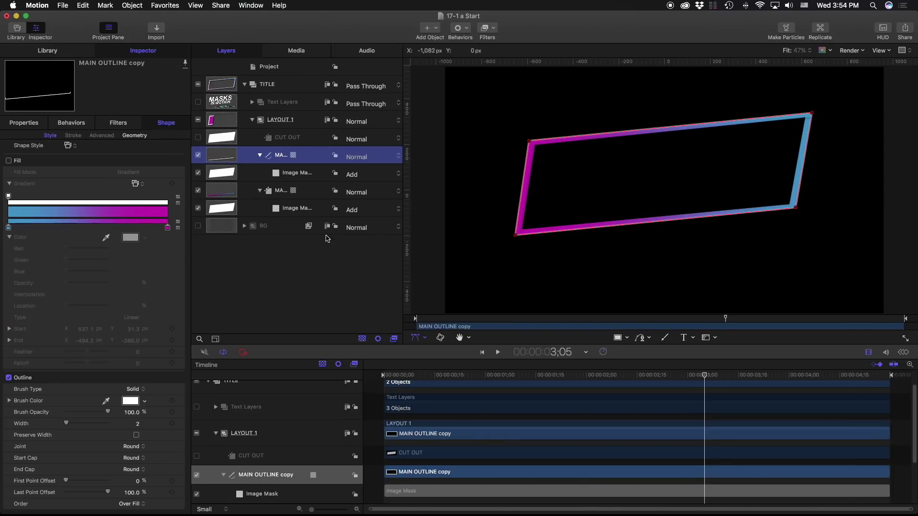
- Offset the MAIN OUTLINE copy up and to the right of the gradient frame, and delete the copy's image mask
left_click(419, 341)
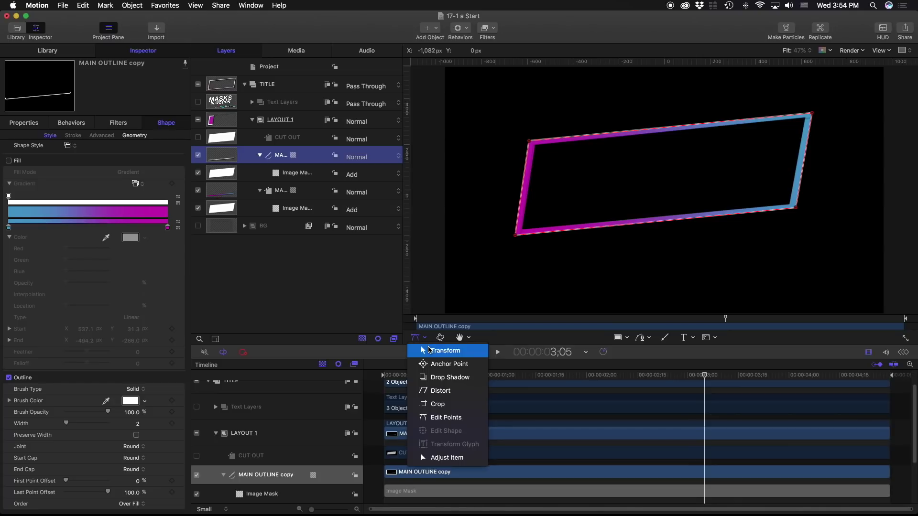
left_click(433, 349)
left_click_drag(669, 183, 673, 170)
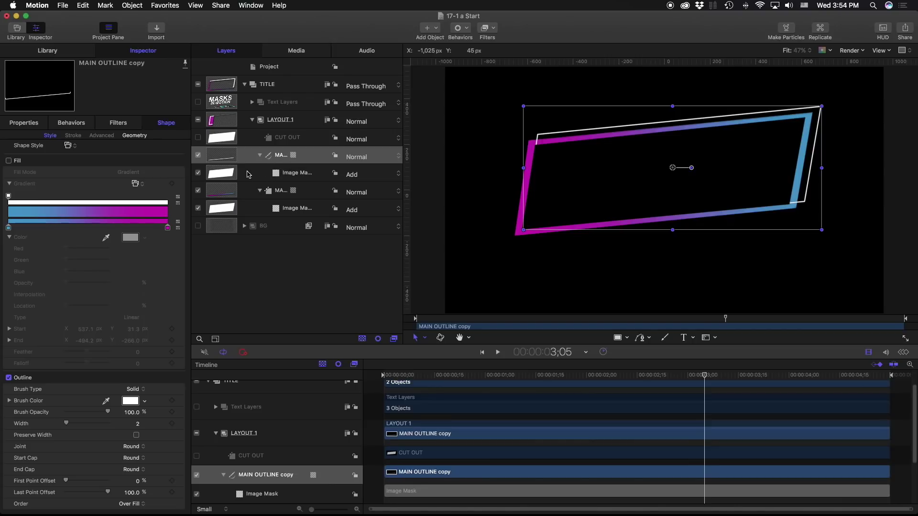
left_click(297, 173)
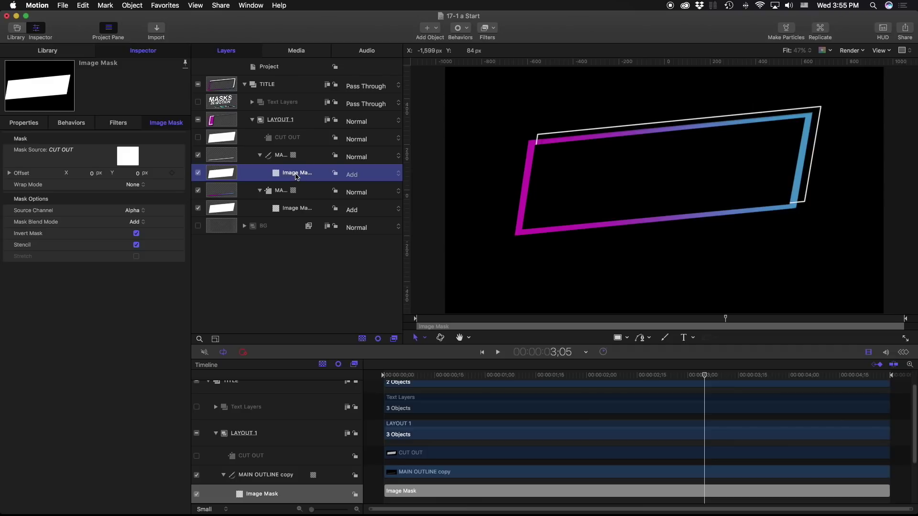
key("Delete")
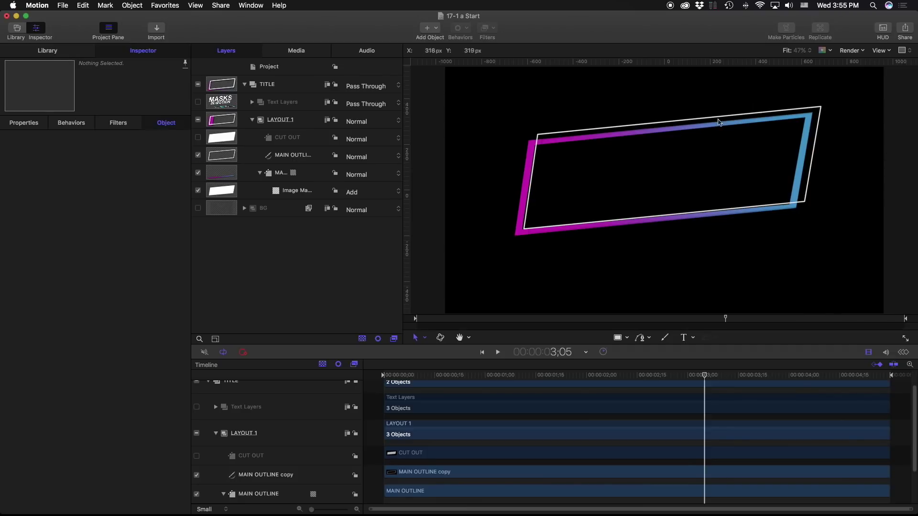
- Turn off the copy's drop shadow and transform it to about 98.94% X and 101.17% Y scale, at position X 11.88, Y 84.07 px
left_click(297, 155)
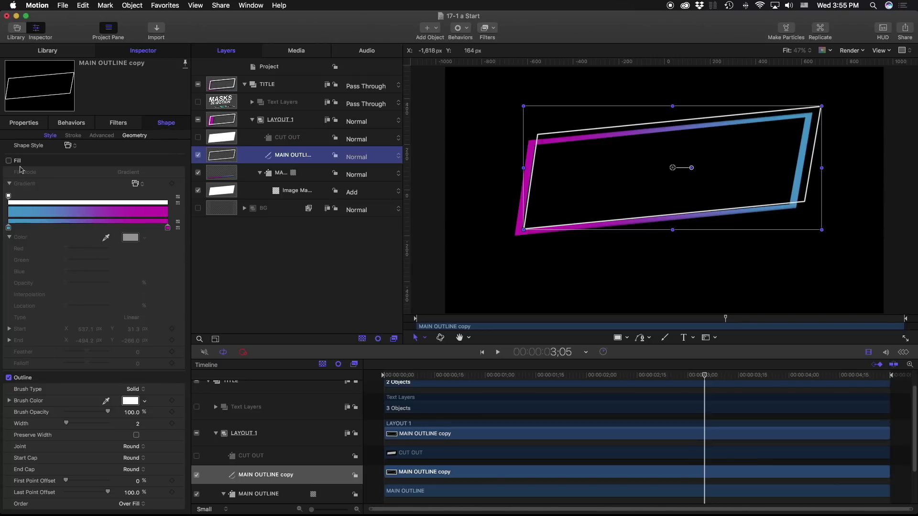
left_click(24, 123)
left_click_drag(673, 168, 674, 164)
left_click_drag(676, 105, 675, 106)
left_click_drag(824, 164, 821, 165)
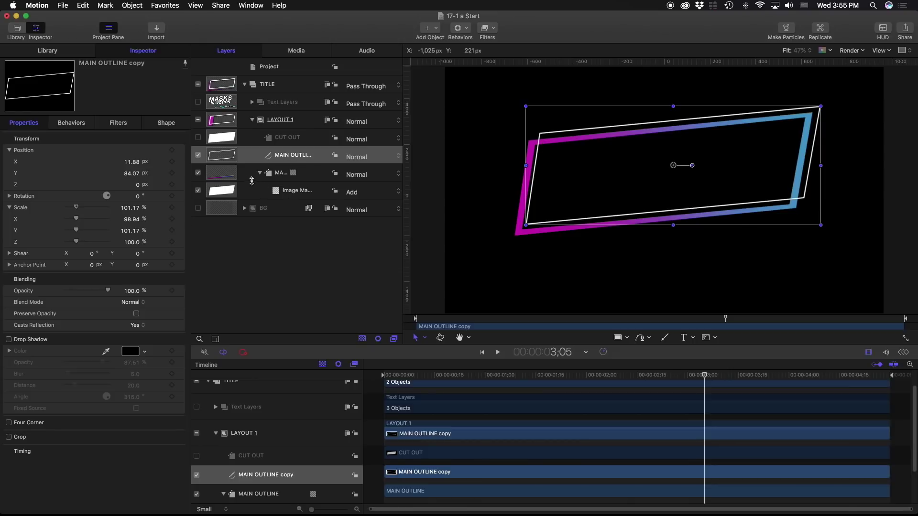
- Rename the MAIN OUTLINE copy as STROKE
double_click(293, 156)
key("Delete")
key("Delete")
key("Delete")
key("Delete")
key("Delete")
key("Delete")
key("Delete")
key("Delete")
key("Delete")
key("Delete")
key("Delete")
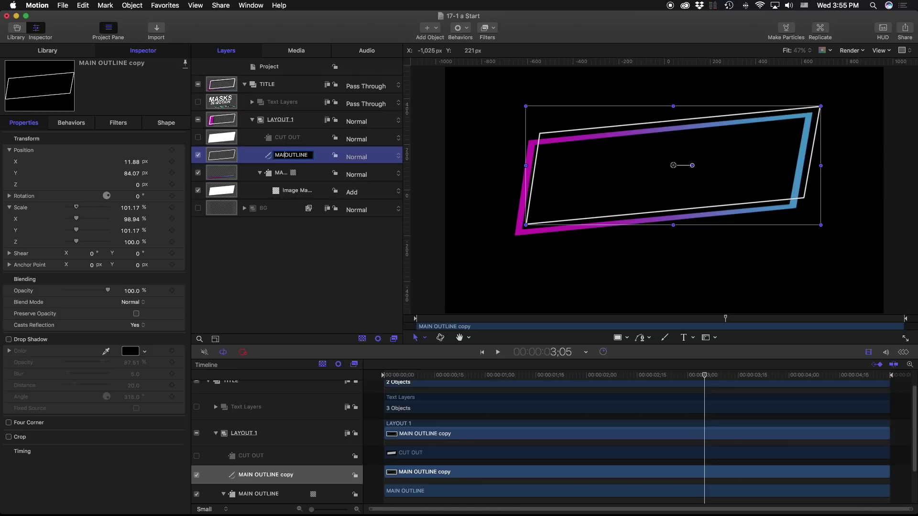
key("Delete")
key("Delete")
key("Delete")
key("Delete")
key("Delete")
key("Delete")
type("STROKE")
key("Return")
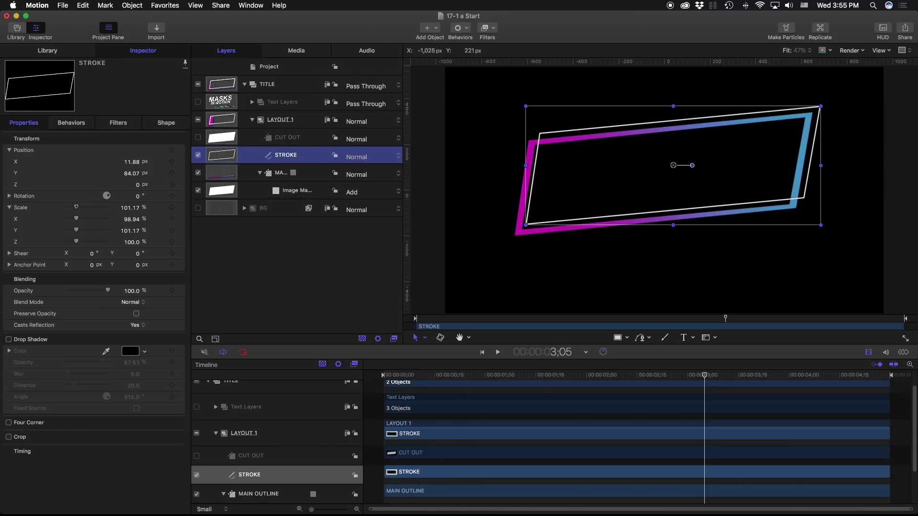
- Send STROKE behind the MAIN OUTLINE shape and shift it to about X 21.07, Y 84.93 px
key("super+bracketleft")
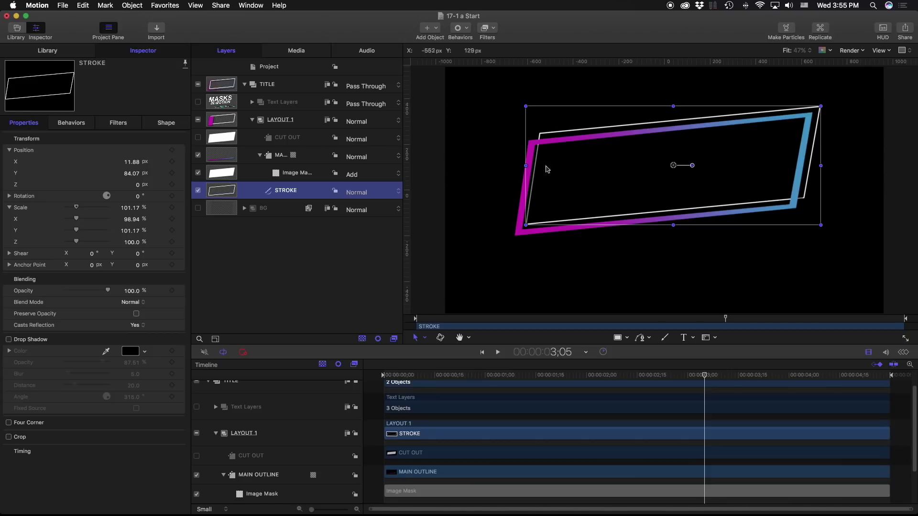
left_click_drag(673, 167, 675, 165)
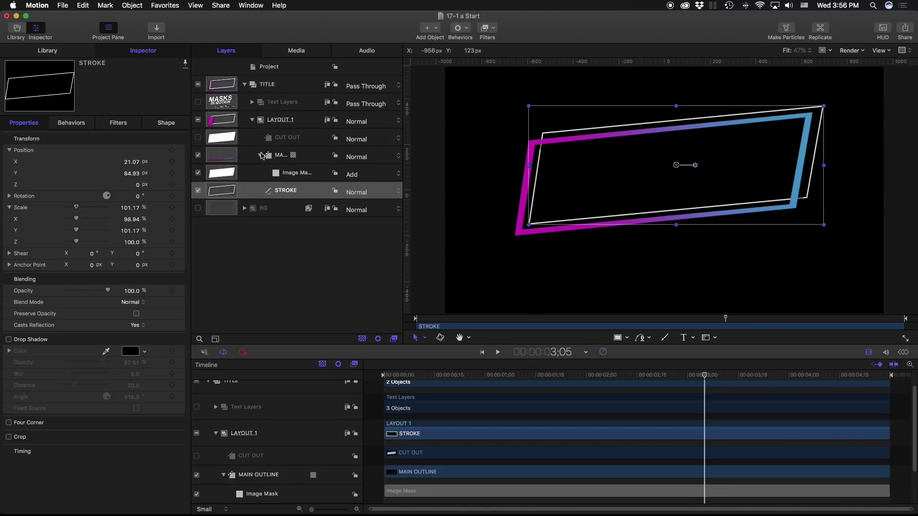
- Collapse the MAIN OUTLINE layer and the LAYOUT 1 group, and make the Text Layers group visible
left_click(280, 155)
left_click(259, 155)
left_click(277, 139)
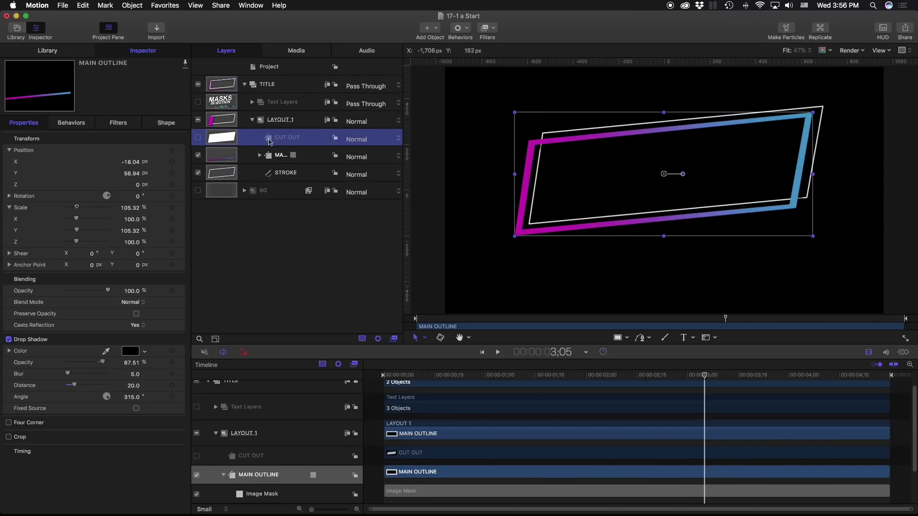
left_click(253, 120)
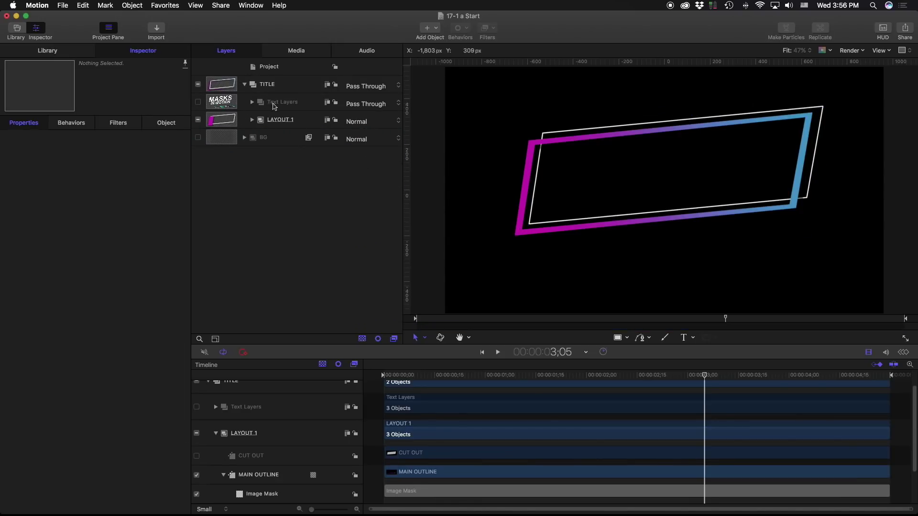
left_click(198, 102)
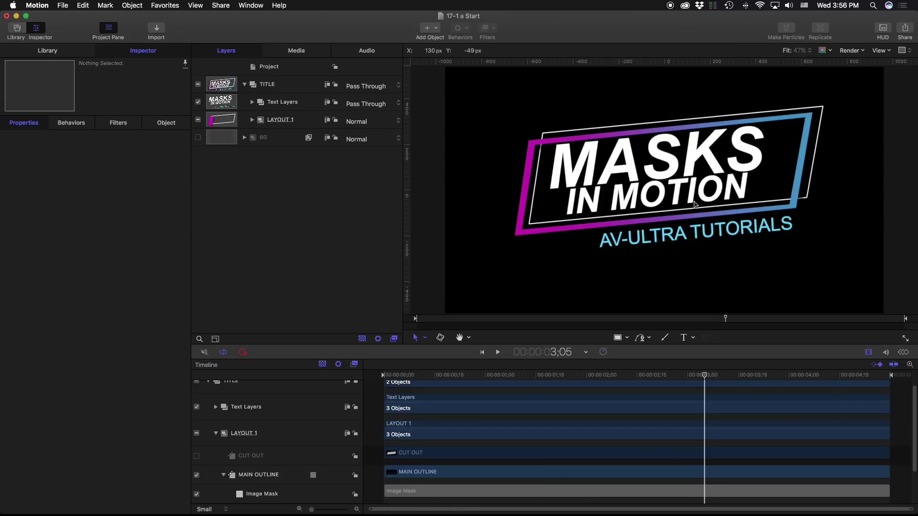
- Show the canvas with a transparent background and duplicate the MAIN OUTLINE shape in the LAYOUT 1 group
left_click(824, 51)
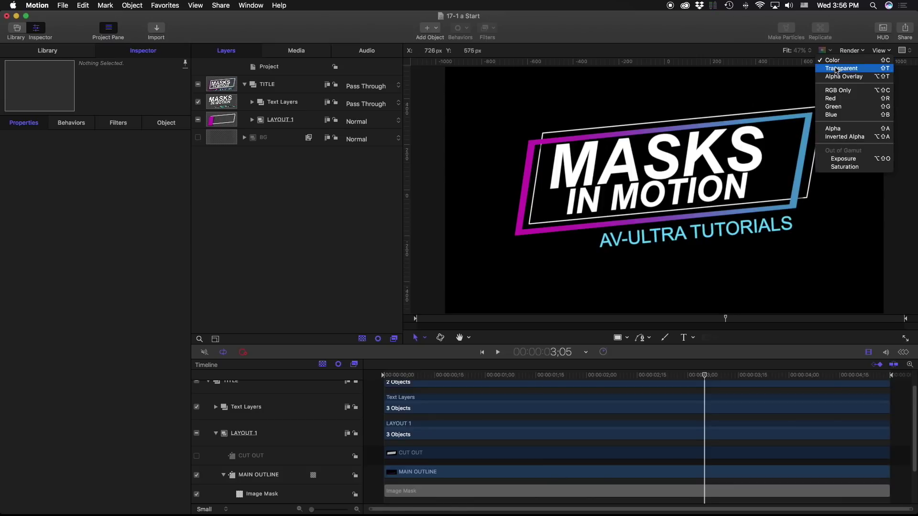
left_click(837, 70)
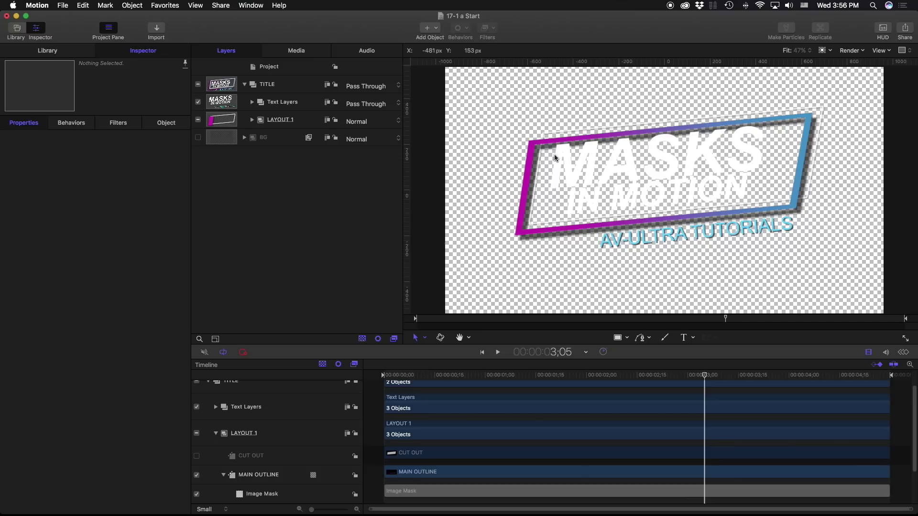
left_click(253, 120)
left_click(270, 157)
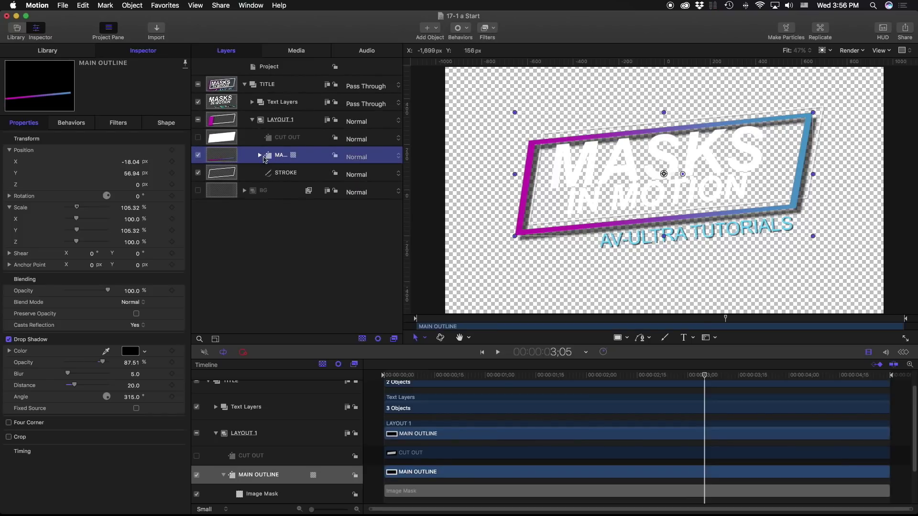
left_click(259, 155)
left_click(259, 155)
left_click_drag(402, 95, 435, 95)
key("super+d")
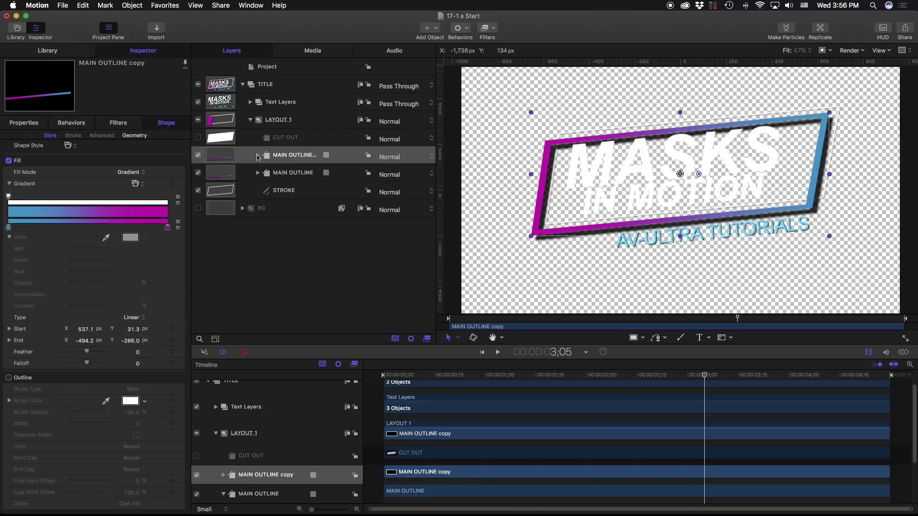
- Turn off Invert Mask on the MAIN OUTLINE copy's image mask
left_click(257, 154)
left_click(296, 174)
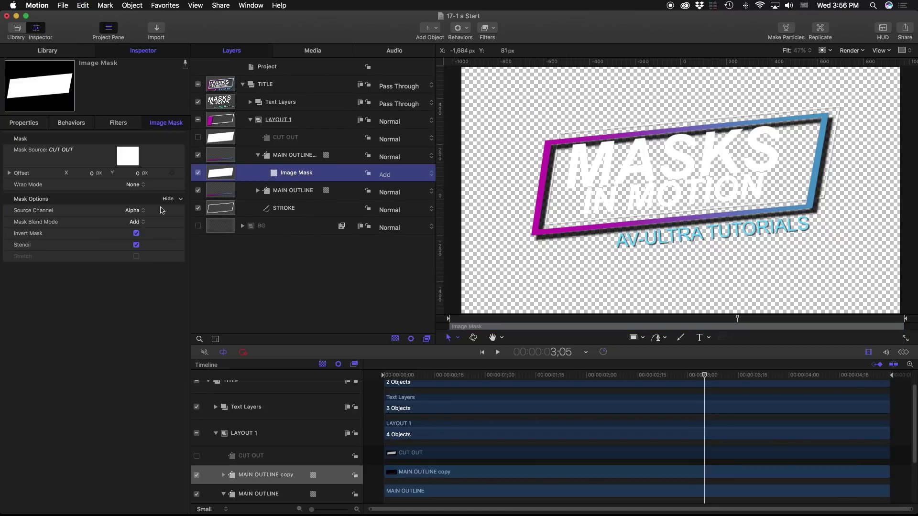
left_click(137, 234)
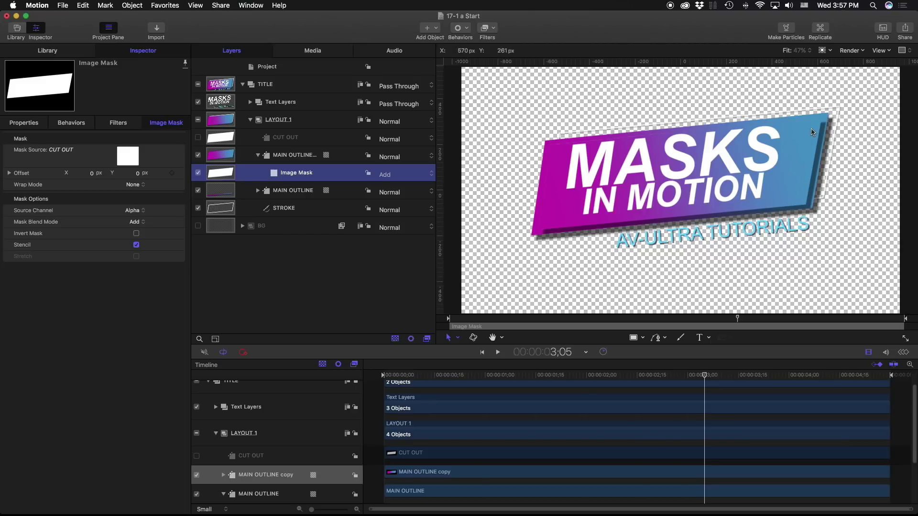
- Rename the MAIN OUTLINE copy as BACK PLATEcopy
left_click(282, 156)
double_click(294, 155)
type("BACK PL")
key("Return")
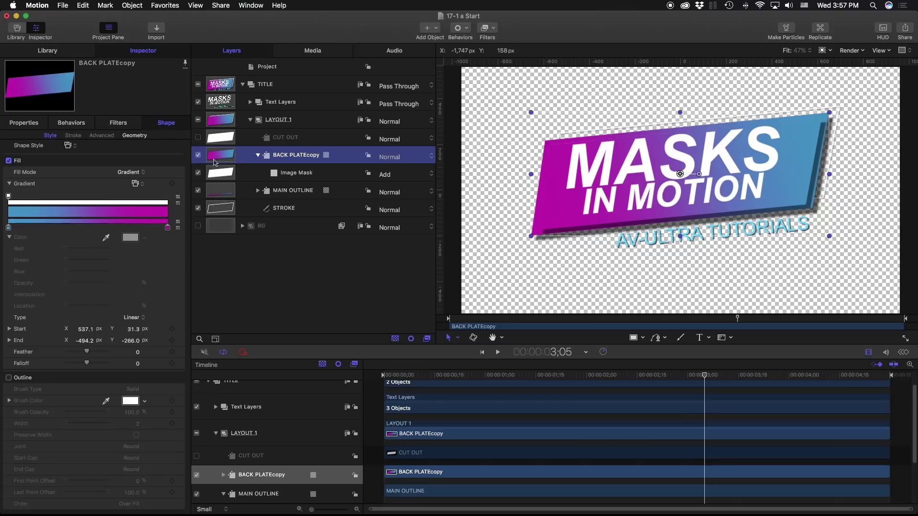
- Change the back plate's fill from a gradient to solid black with 40% fill opacity
left_click(132, 173)
left_click(130, 164)
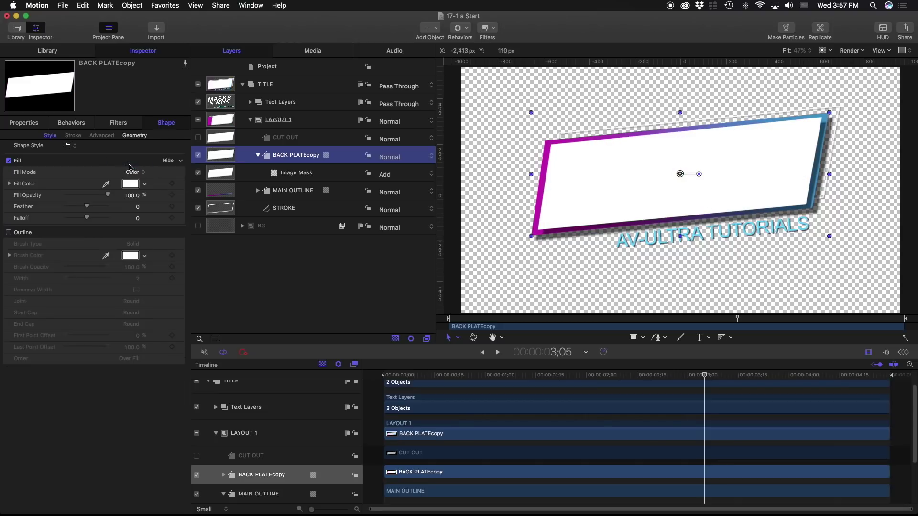
left_click(132, 185)
left_click_drag(397, 432, 439, 430)
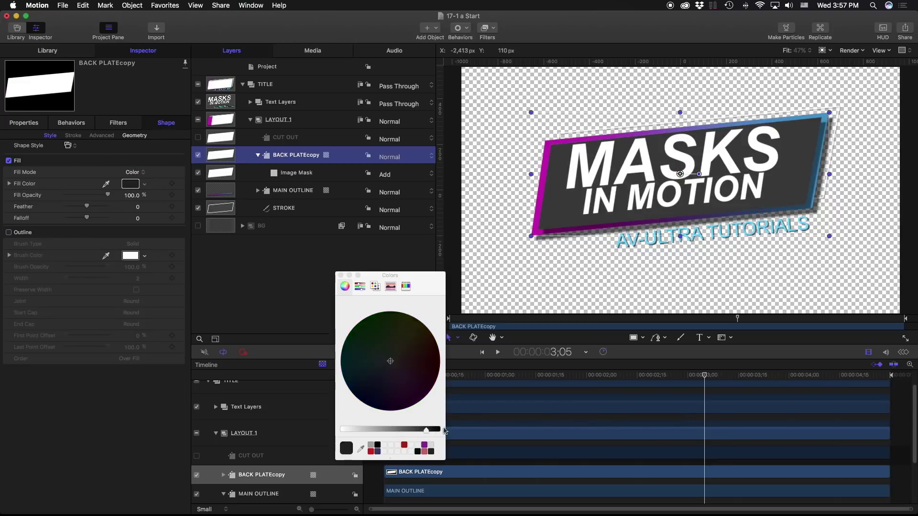
left_click(340, 276)
left_click(132, 196)
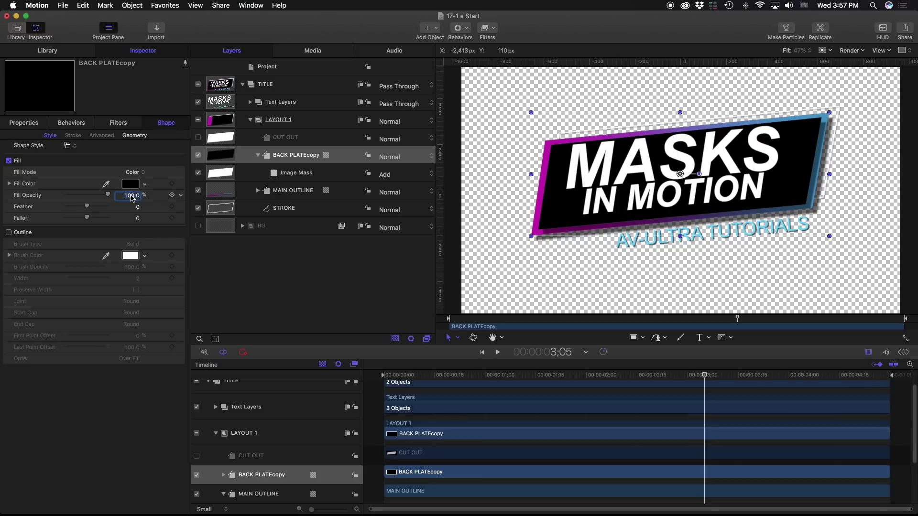
type("40")
key("Return")
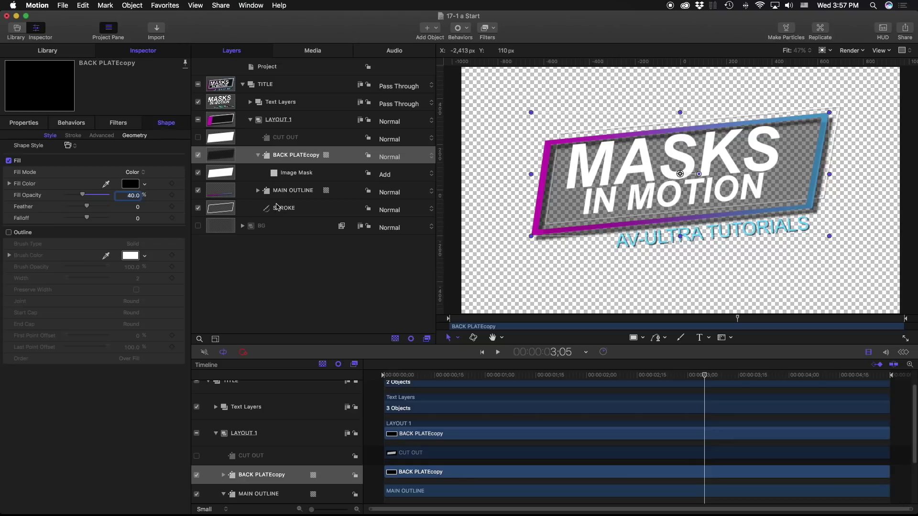
- Send the back plate behind STROKE to the bottom of LAYOUT 1 and return the canvas to the Color view
key("super+shift+bracketleft")
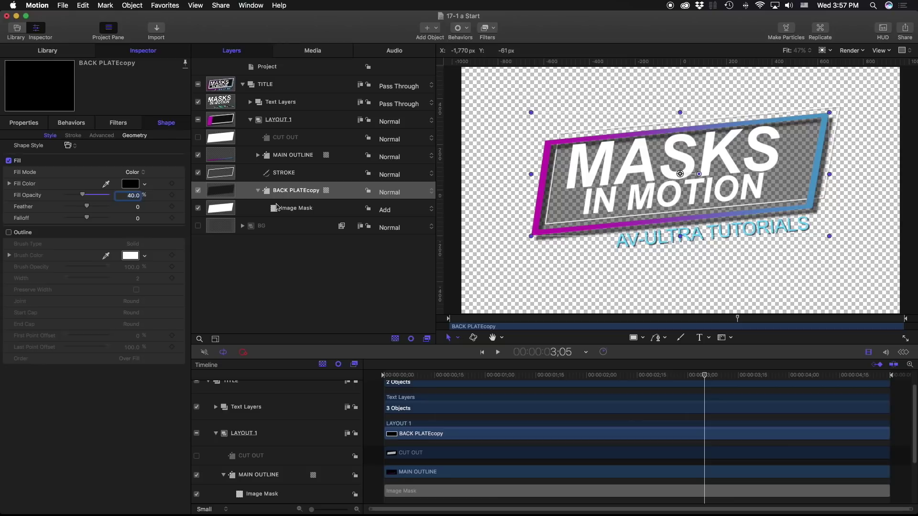
left_click(824, 50)
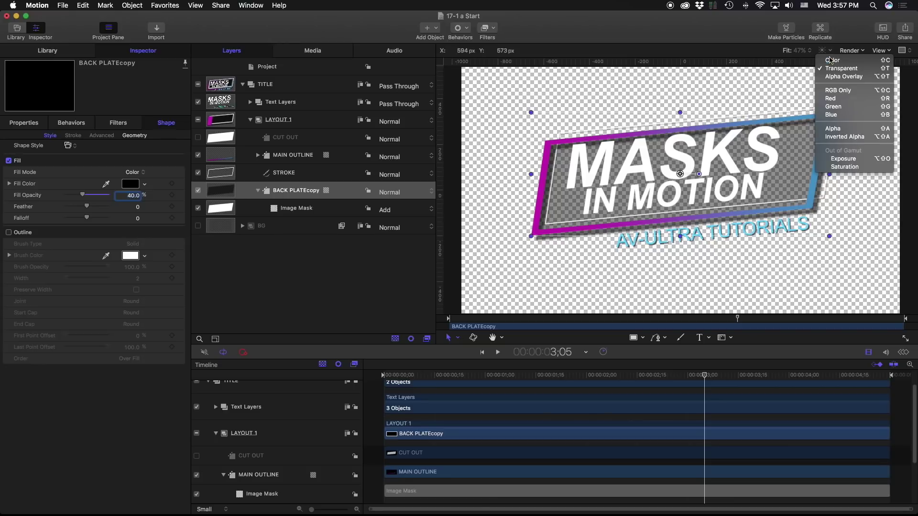
left_click(841, 61)
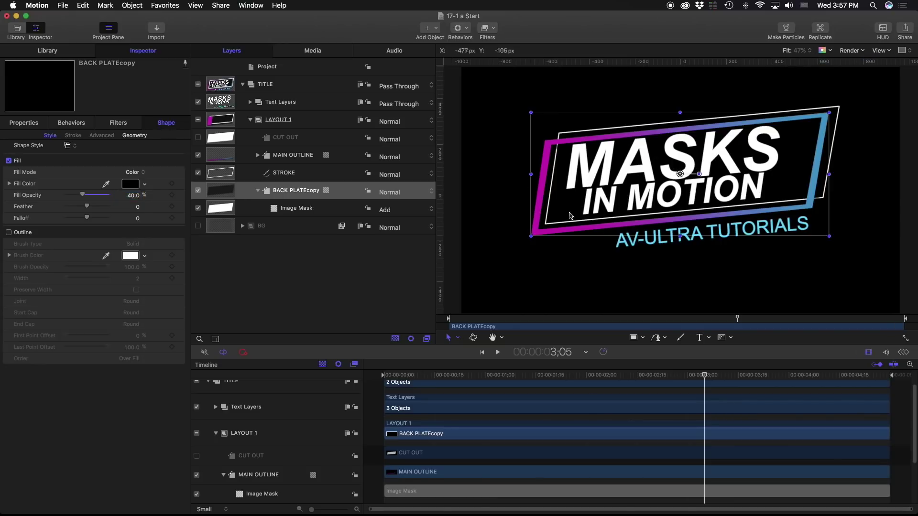
- Collapse the LAYOUT 1 group and expand Text Layers, selecting the AV-Ultra Tutorials text
left_click(251, 121)
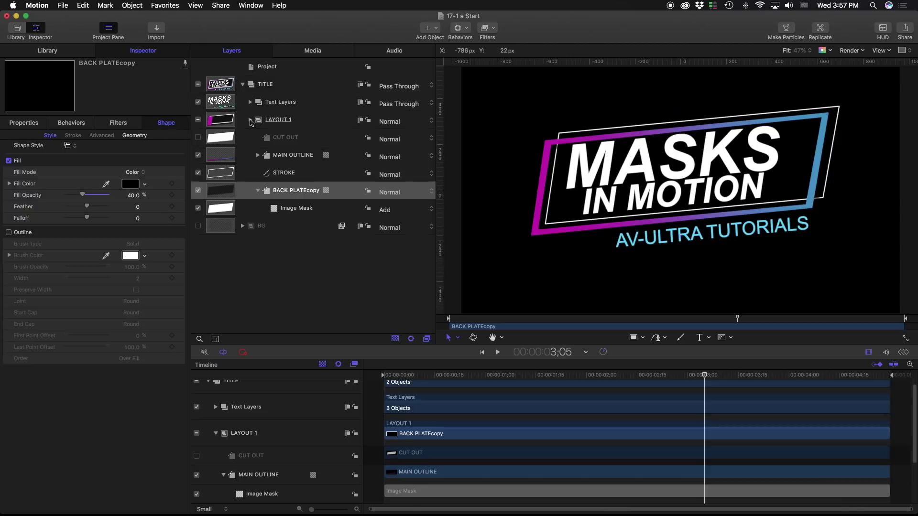
left_click(244, 104)
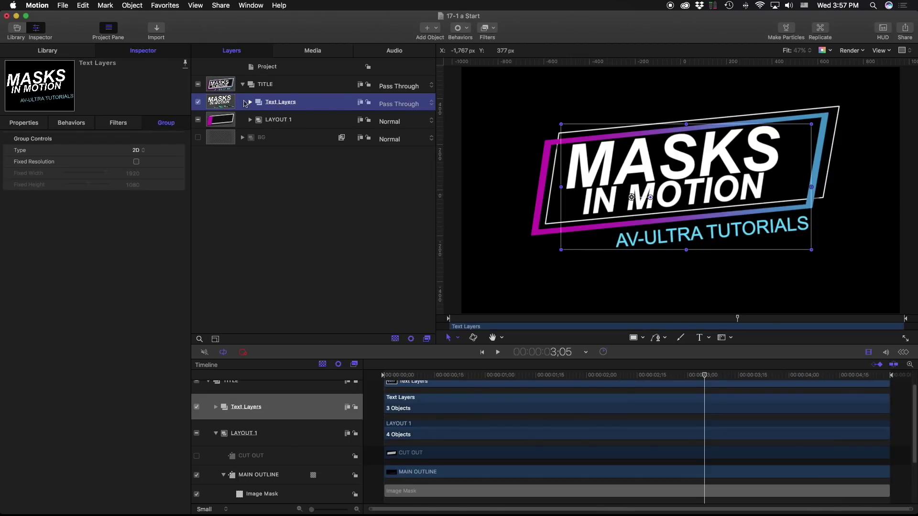
left_click(250, 102)
left_click(281, 126)
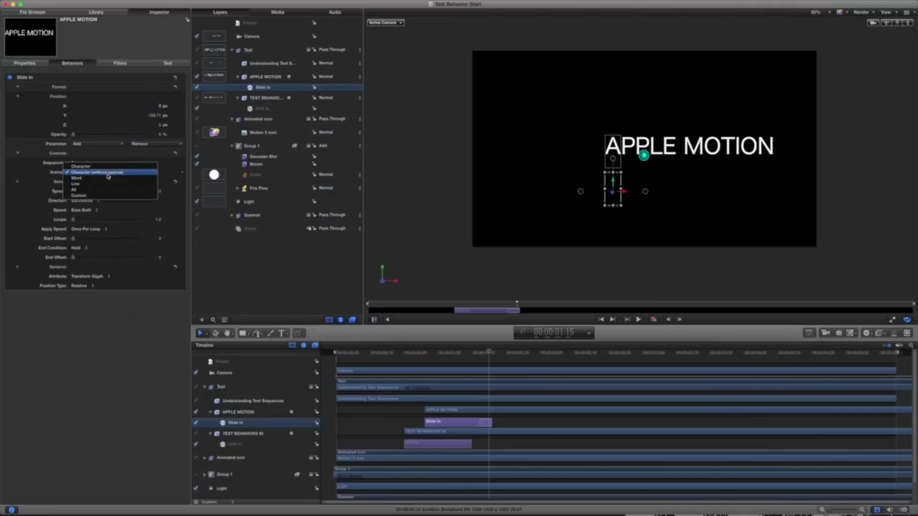
left_click(107, 179)
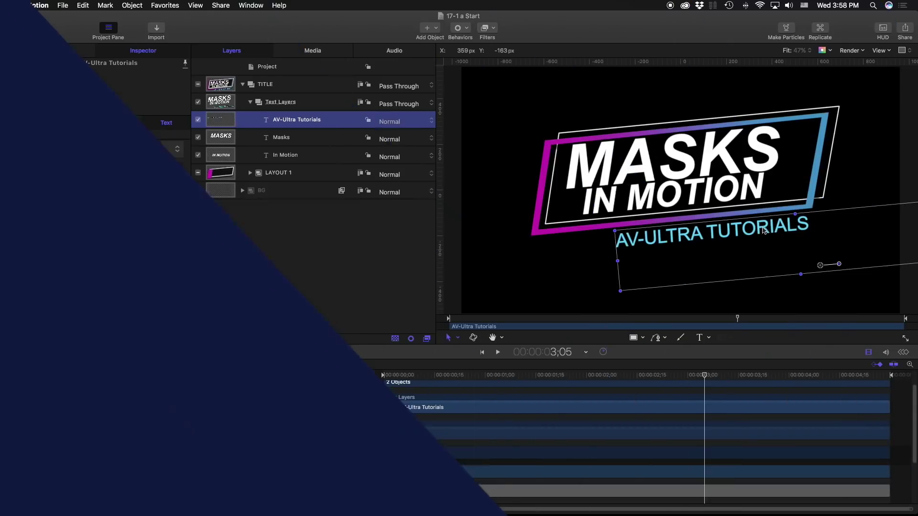
- Hide the AV-Ultra Tutorials and In Motion text layers and select the Masks text
left_click(205, 136)
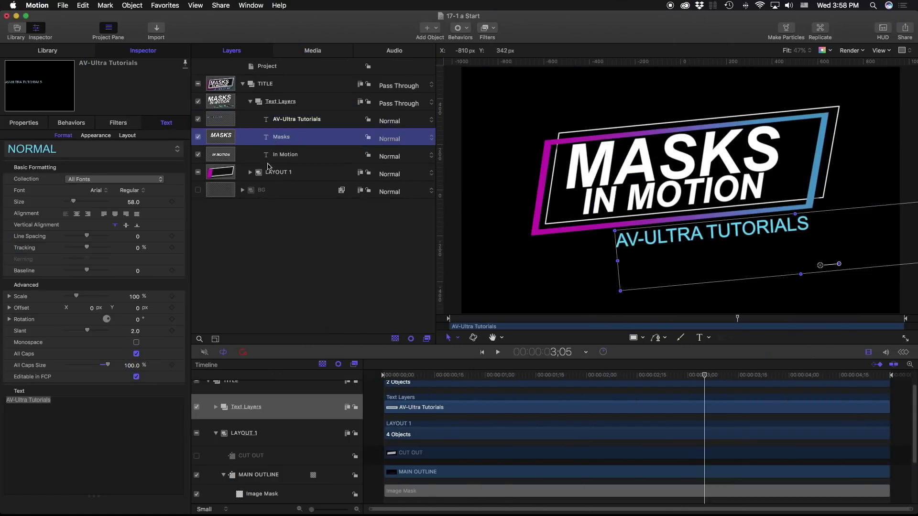
left_click(197, 119)
double_click(277, 138)
left_click(270, 139)
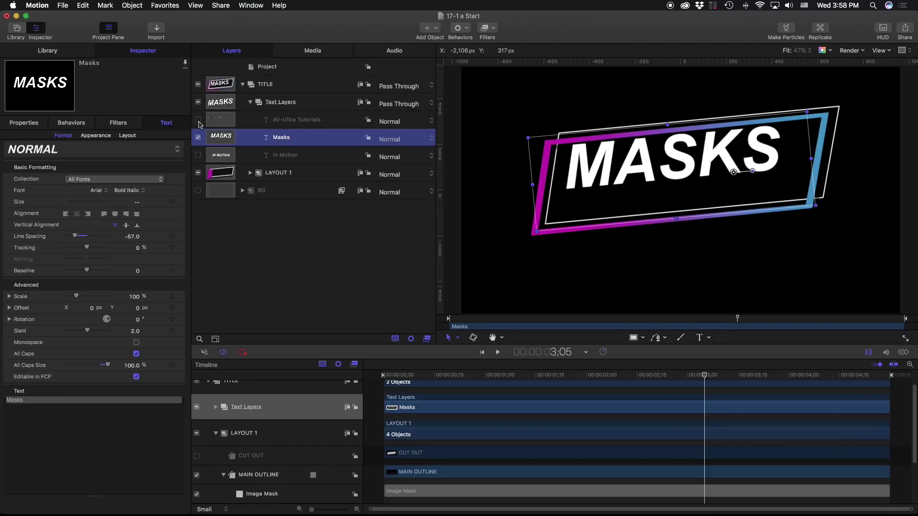
- Apply the Arrange In behavior from the Text-Basic text sequences to the Masks text, with the playhead at 1;00
key("super+2")
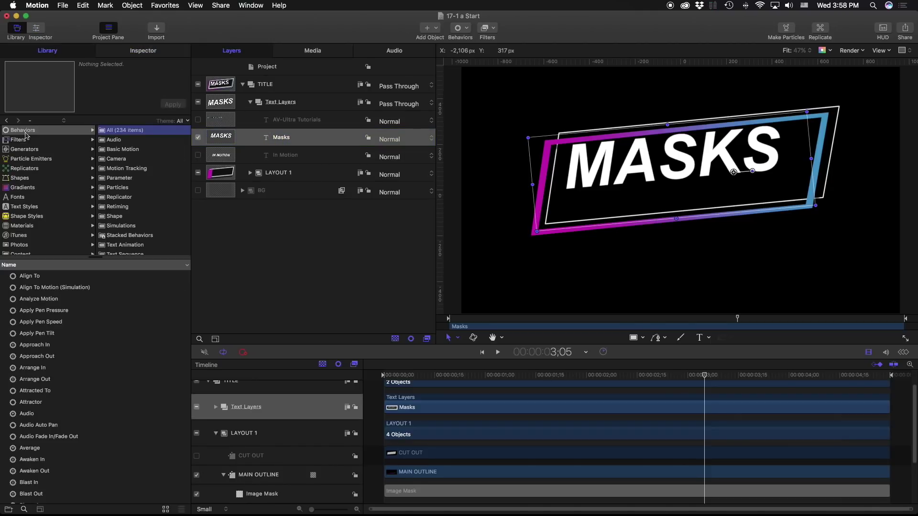
left_click(127, 251)
left_click(80, 282)
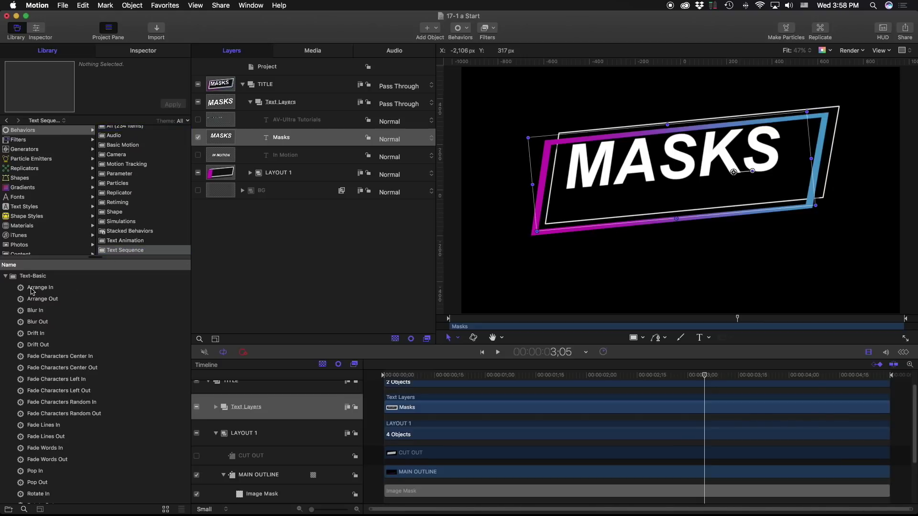
left_click(32, 289)
left_click_drag(452, 375, 484, 375)
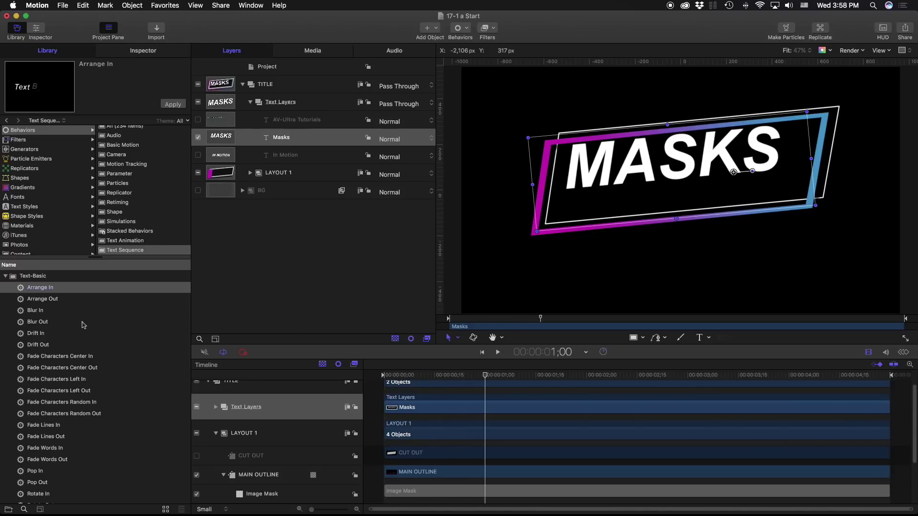
left_click_drag(33, 290, 274, 142)
key("super+3")
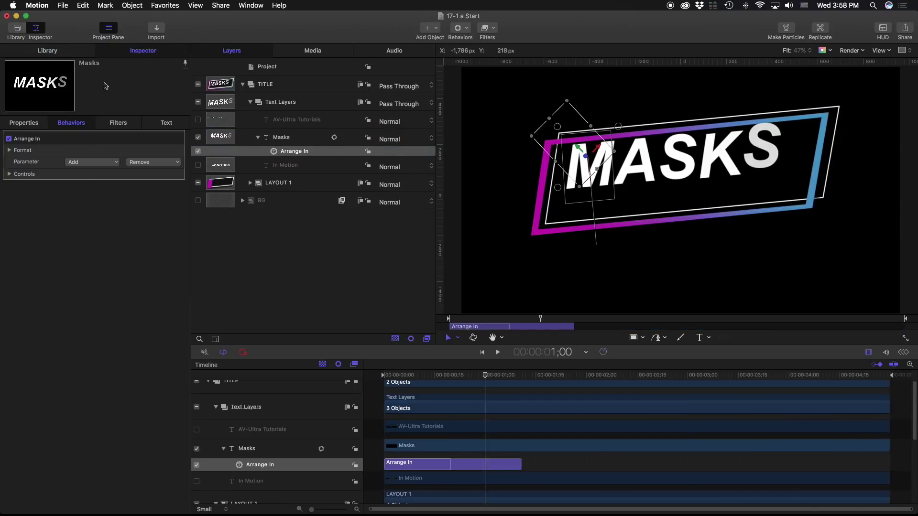
- Set the Arrange In behavior's rotation to 0° and its Y position to about -306.3 px
left_click(10, 150)
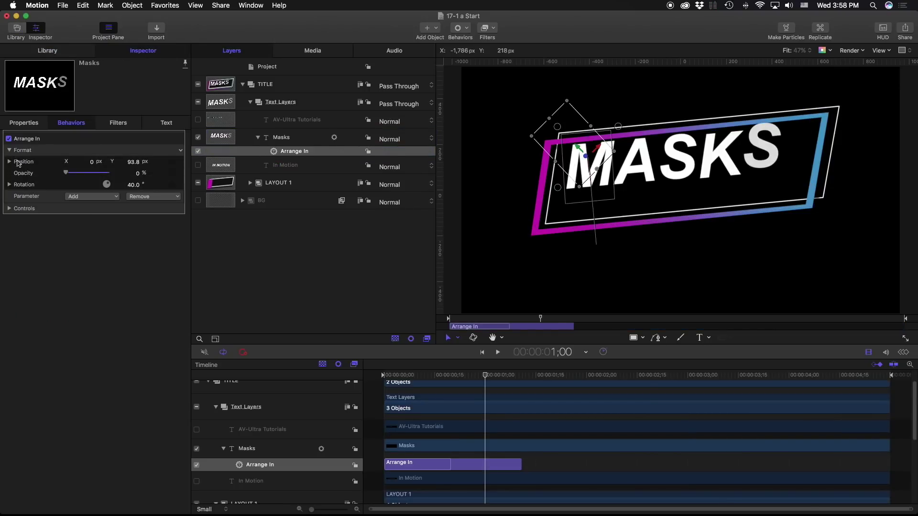
left_click(133, 185)
type("0")
key("Return")
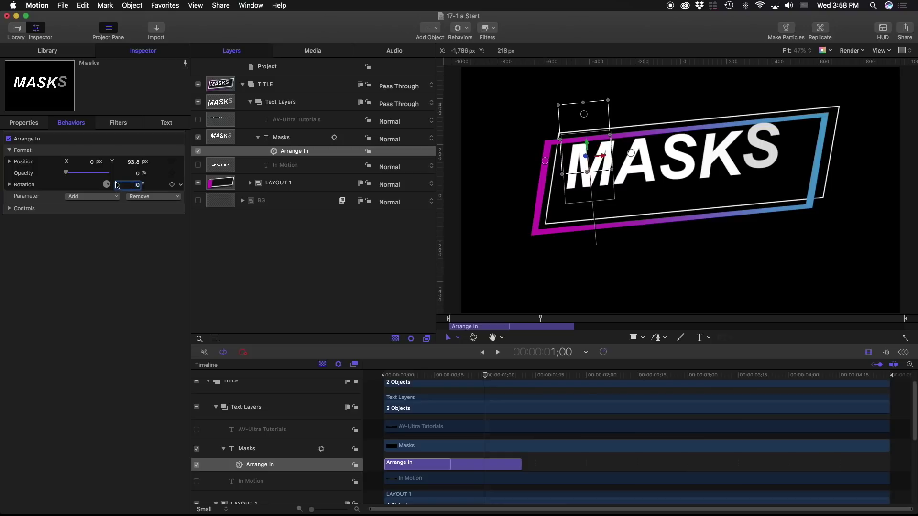
left_click_drag(133, 163, 125, 162)
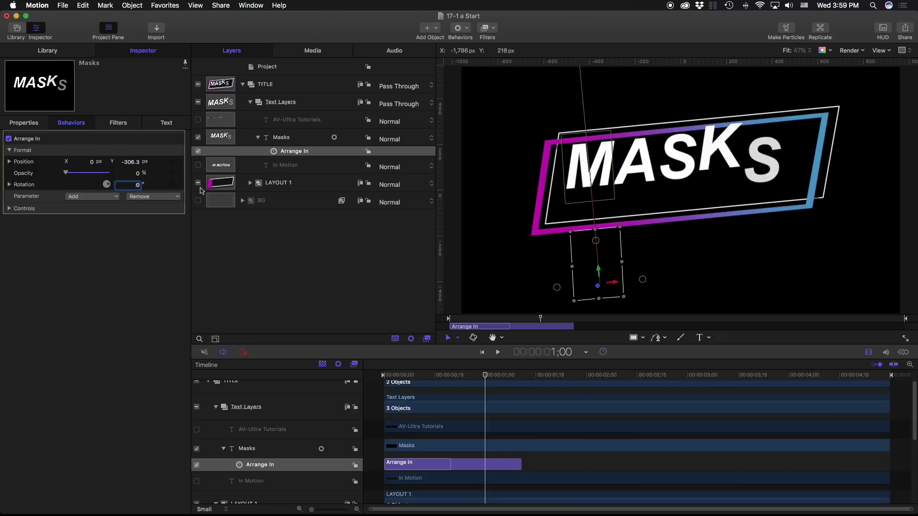
- Set the Arrange In behavior's spread to 12 and its speed to Decelerate
left_click(9, 209)
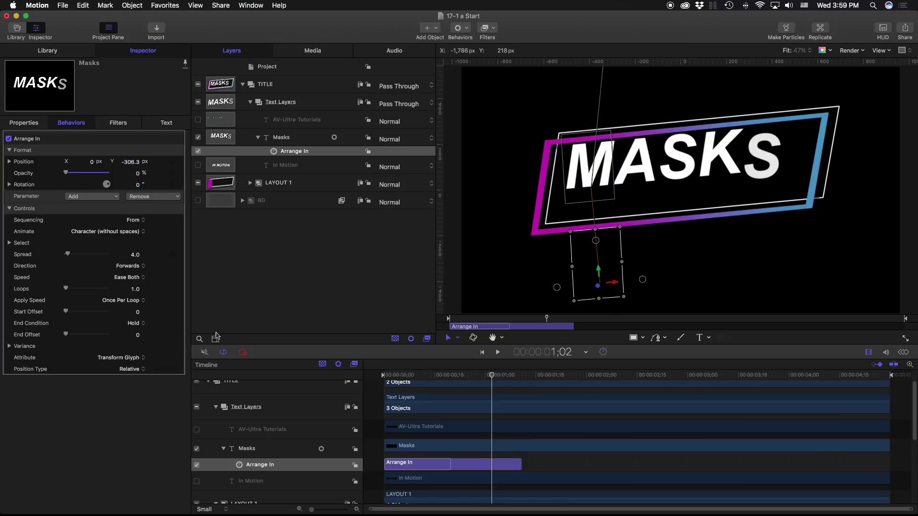
left_click(9, 346)
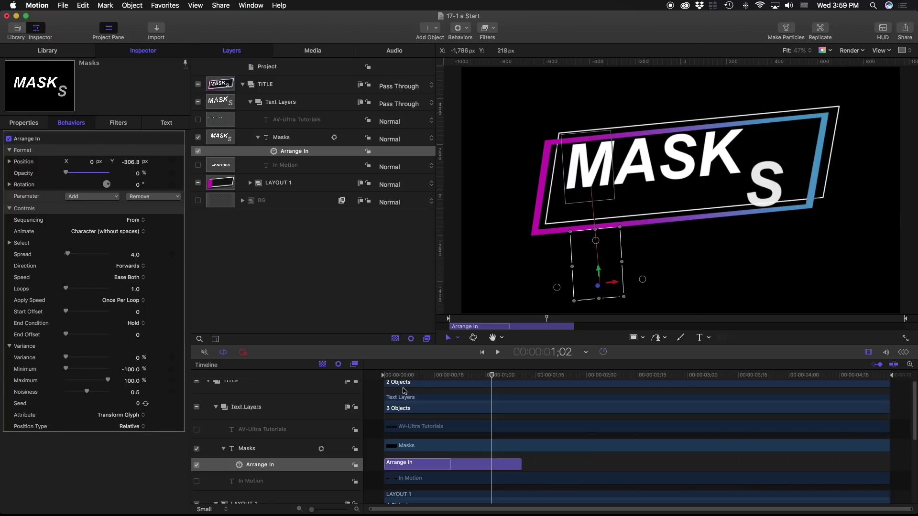
left_click_drag(67, 255, 70, 256)
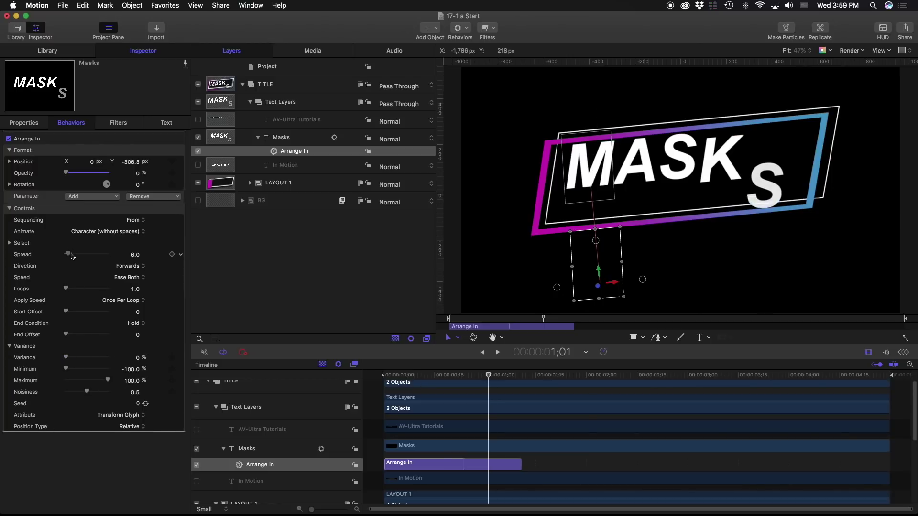
left_click(128, 278)
left_click(134, 298)
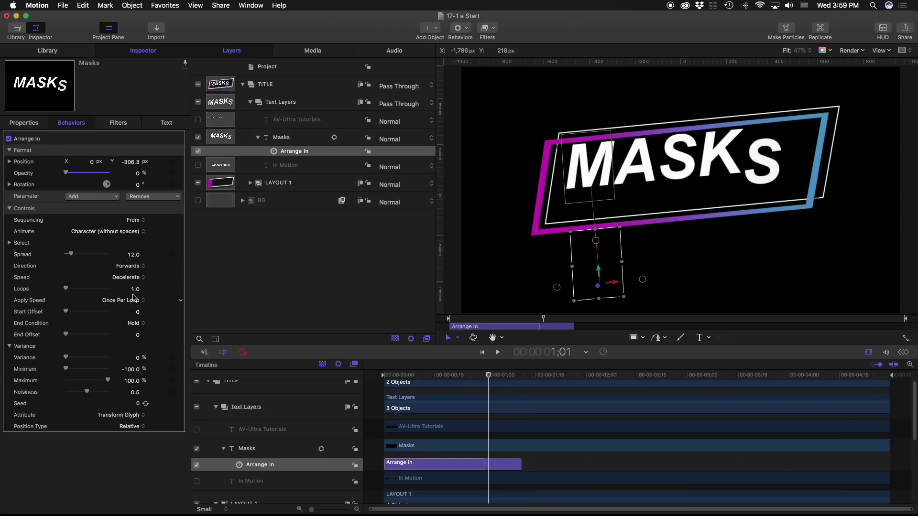
- Play back the Masks text animation from near the start of the timeline
left_click(397, 378)
key("space")
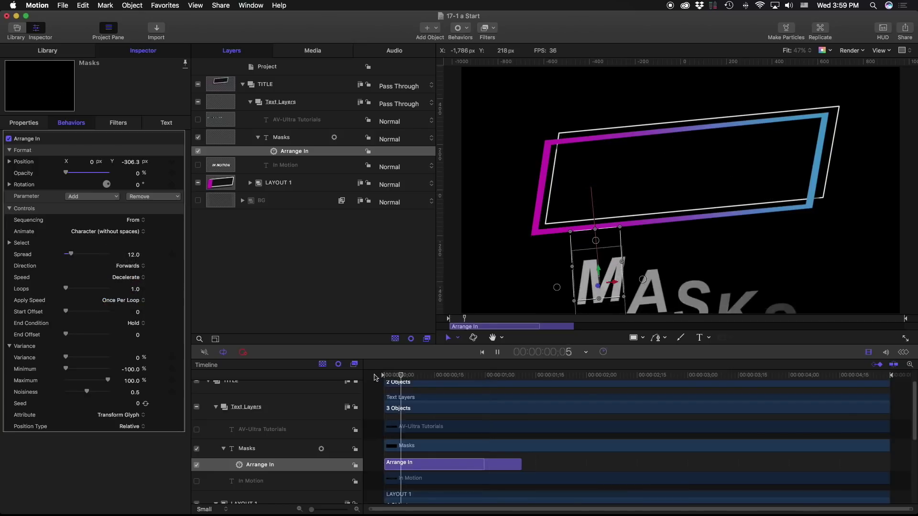
key("space")
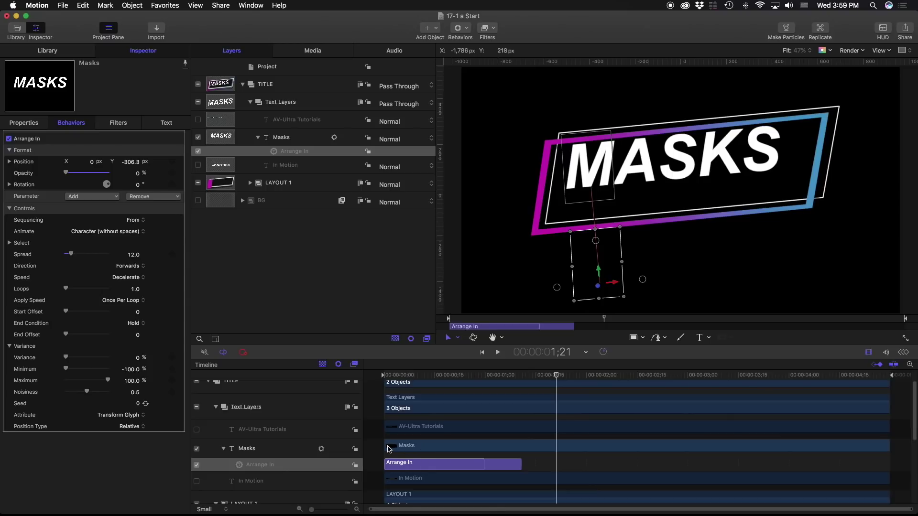
- Trim the Masks text to start at about 1;00, extend Arrange In to shortly before 2;00, and scrub to 1;08
left_click_drag(388, 446, 488, 445)
left_click_drag(521, 462, 575, 463)
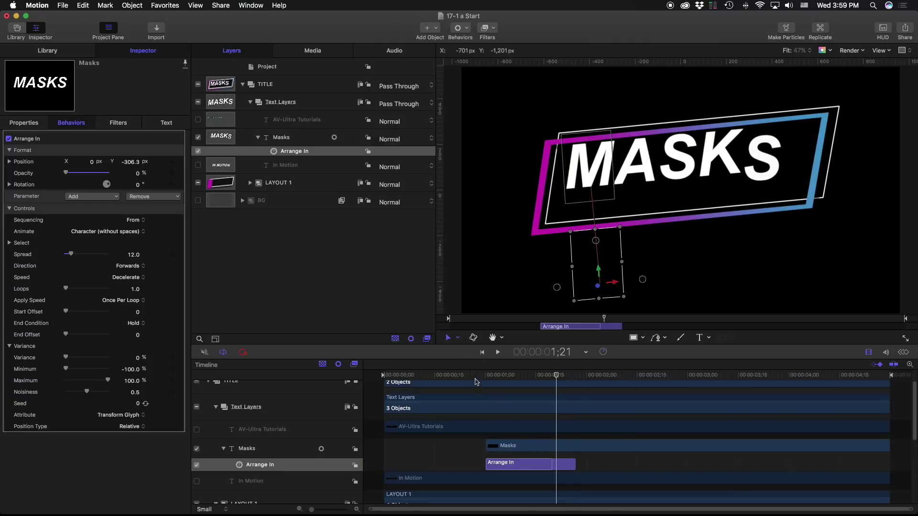
left_click_drag(492, 375, 512, 379)
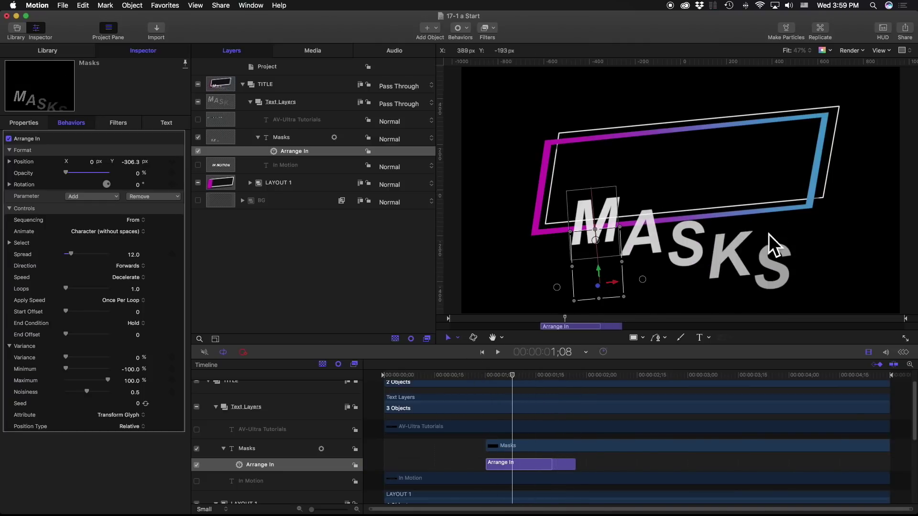
- Add an image mask to the Masks text with BACK PLATEcopy as its source, and scrub to 1;19
left_click(250, 183)
left_click(294, 221)
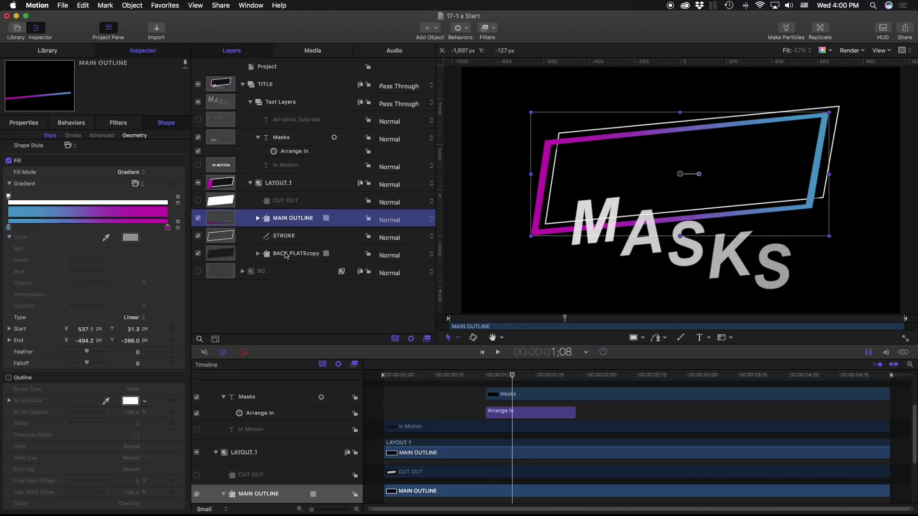
left_click(285, 255)
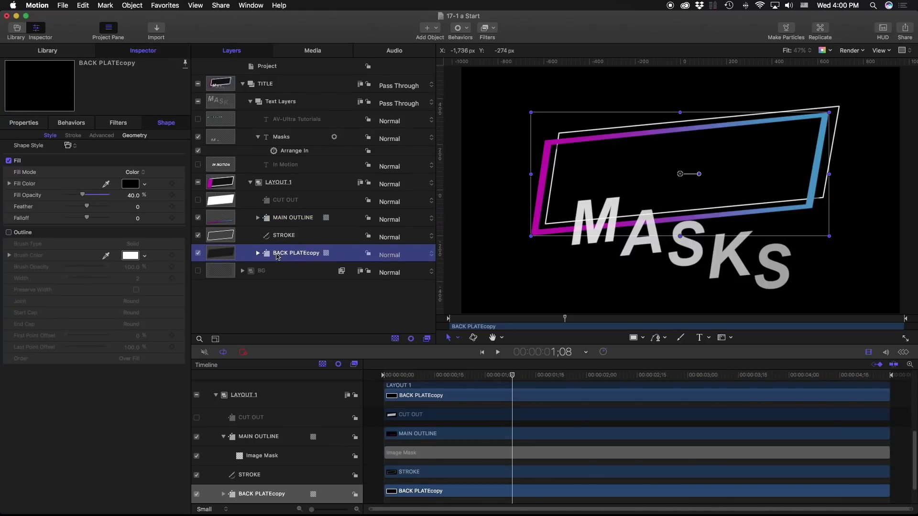
left_click(283, 140)
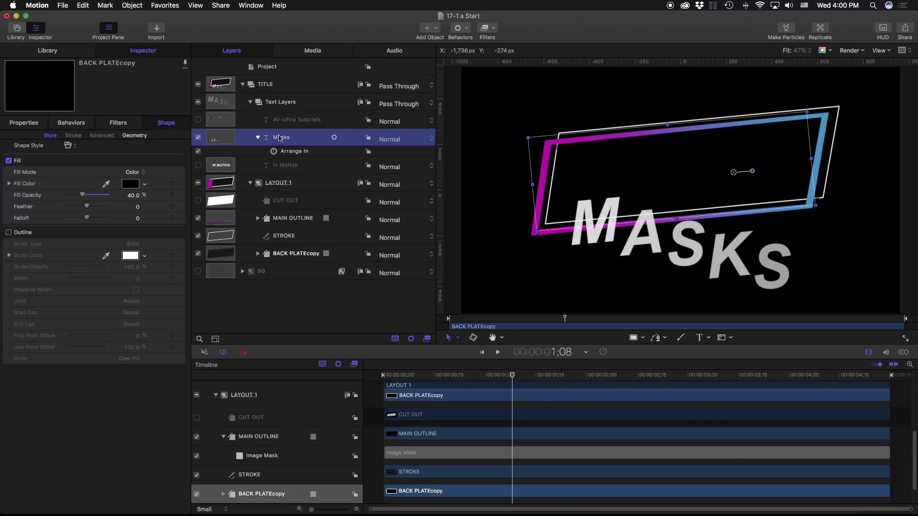
right_click(286, 135)
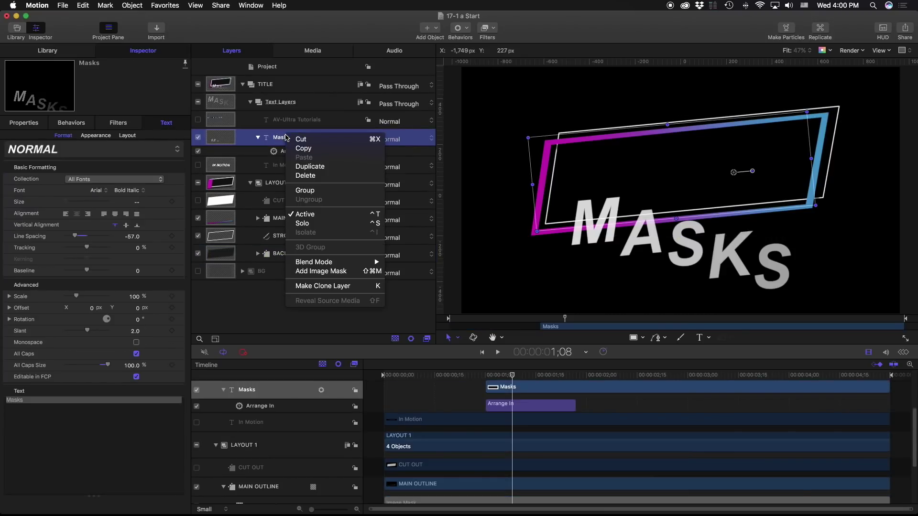
left_click(292, 273)
left_click_drag(291, 273, 129, 158)
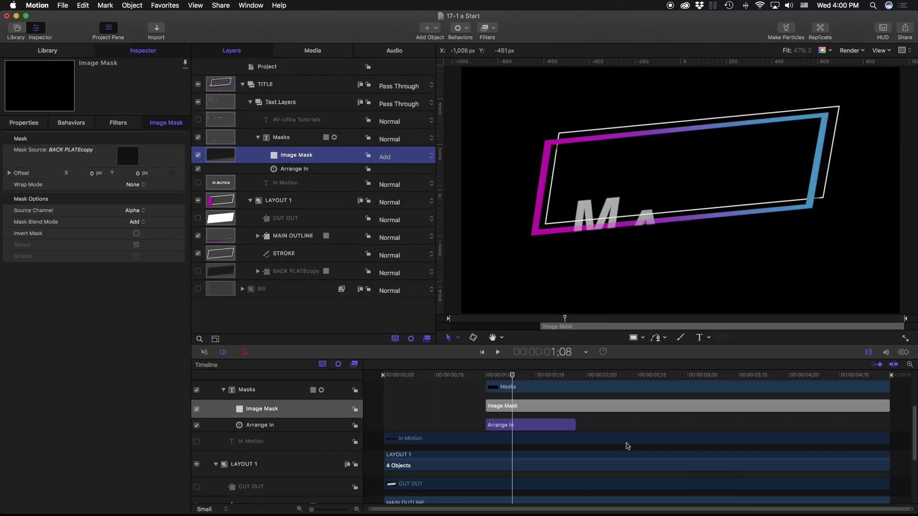
left_click_drag(511, 376, 549, 373)
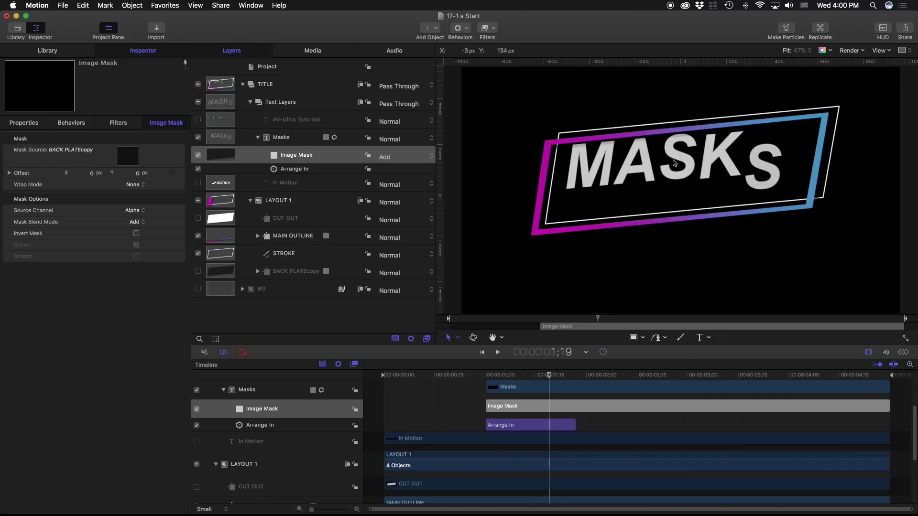
- Try a fill opacity of 100% on BACK PLATEcopy and check the masked text at 1;14 over a transparent background
left_click(302, 276)
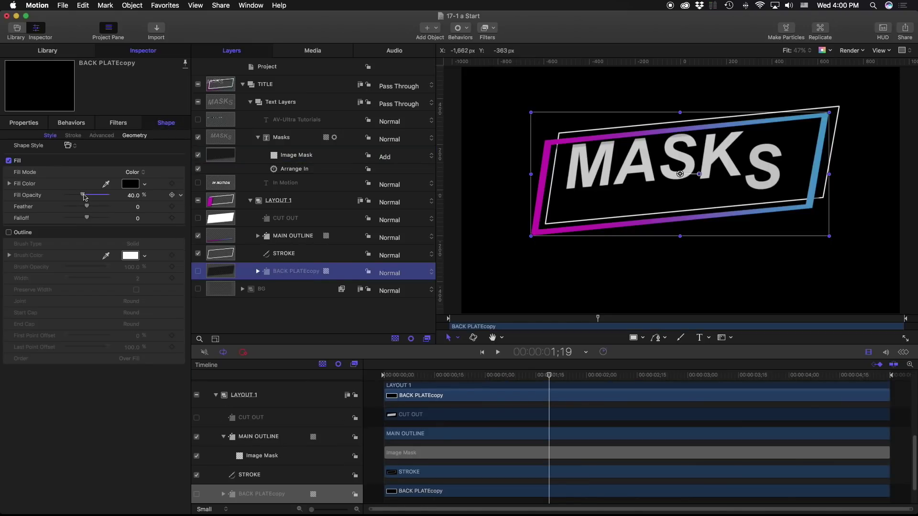
left_click_drag(83, 196, 108, 195)
mouse_move(549, 375)
left_mouse_down()
mouse_move(521, 376)
mouse_move(532, 376)
left_mouse_up()
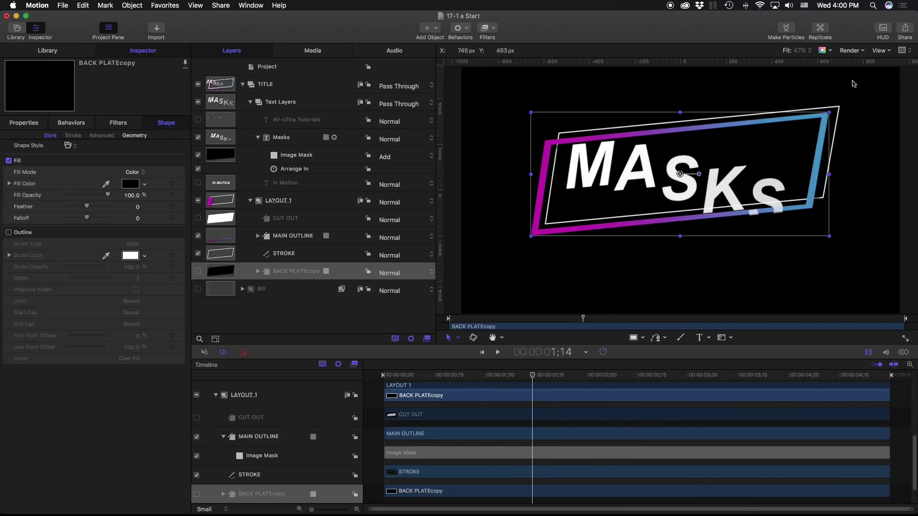
left_click(831, 50)
left_click(834, 68)
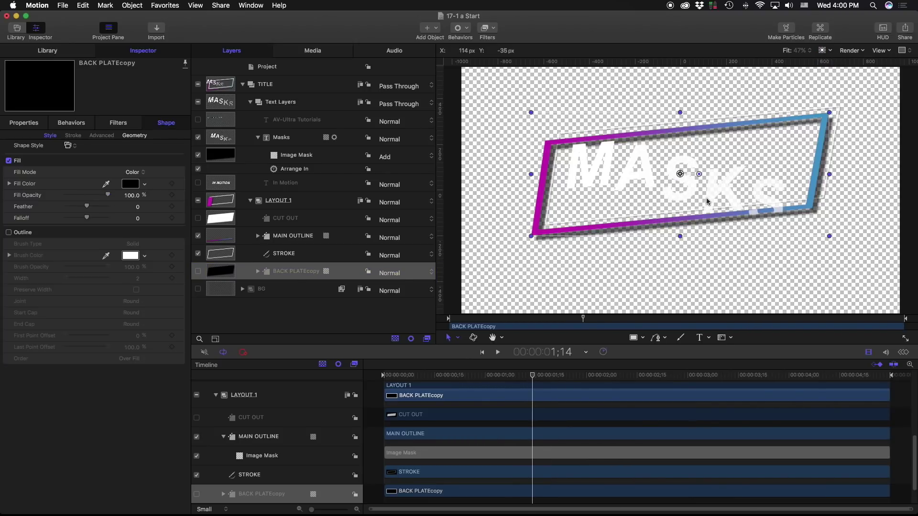
key("shift+c")
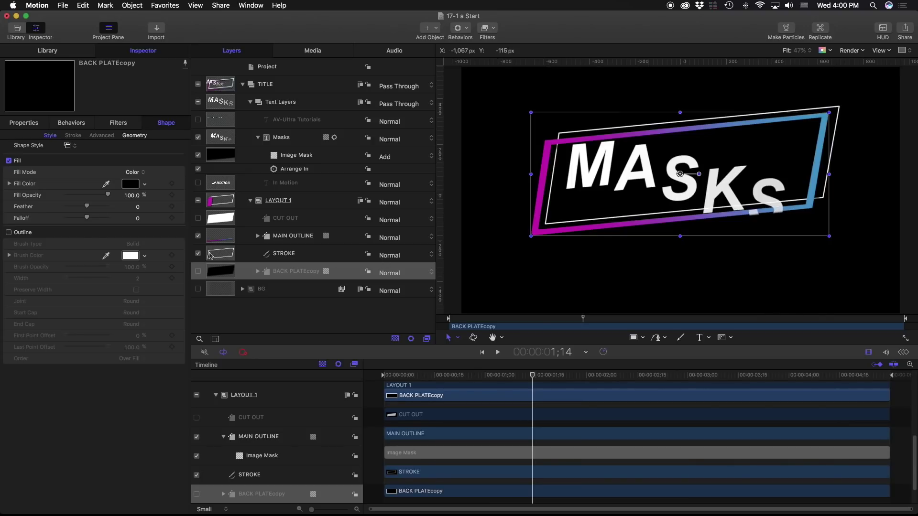
- Set the fill opacity of BACK PLATEcopy to 50%
key("Right")
key("Right")
key("Right")
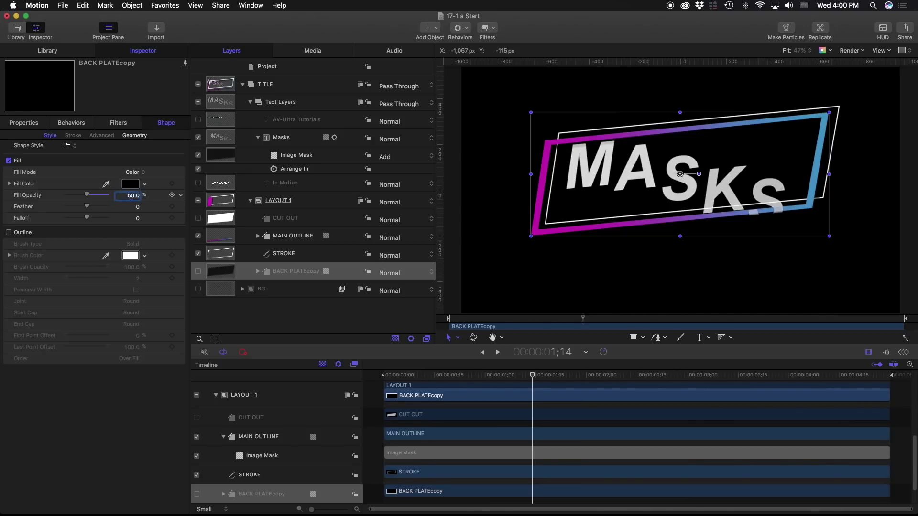
key("Up")
key("Up")
key("Up")
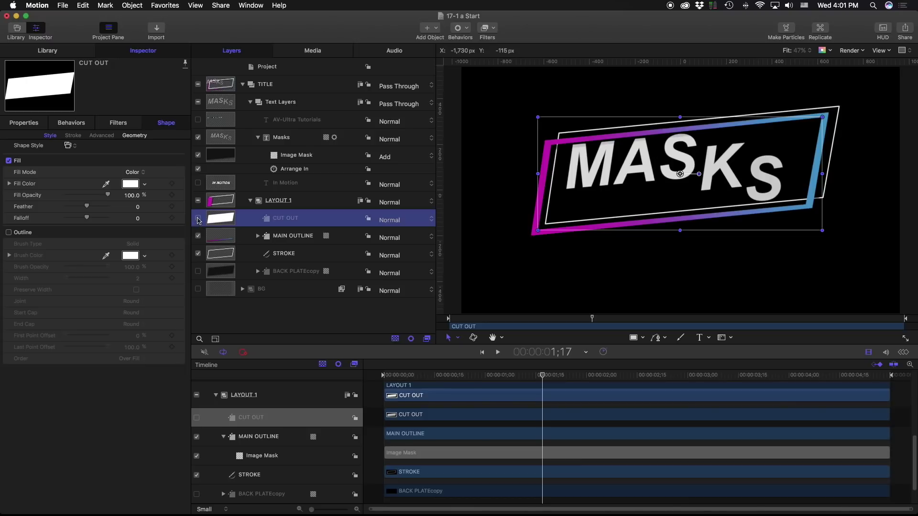
- Preview the CUT OUT shape, make it the source of the Masks text's image mask, and scrub to 1;25
left_click(198, 219)
left_click(198, 220)
left_click(197, 219)
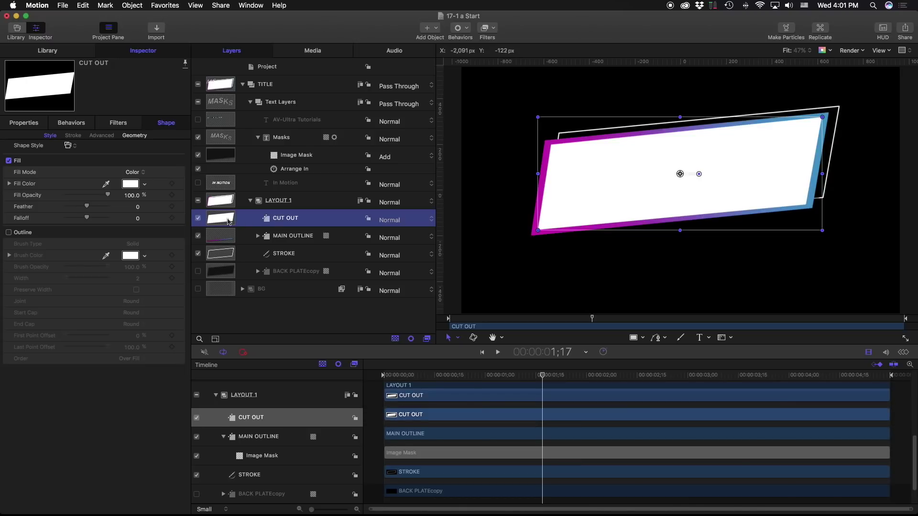
left_click(197, 219)
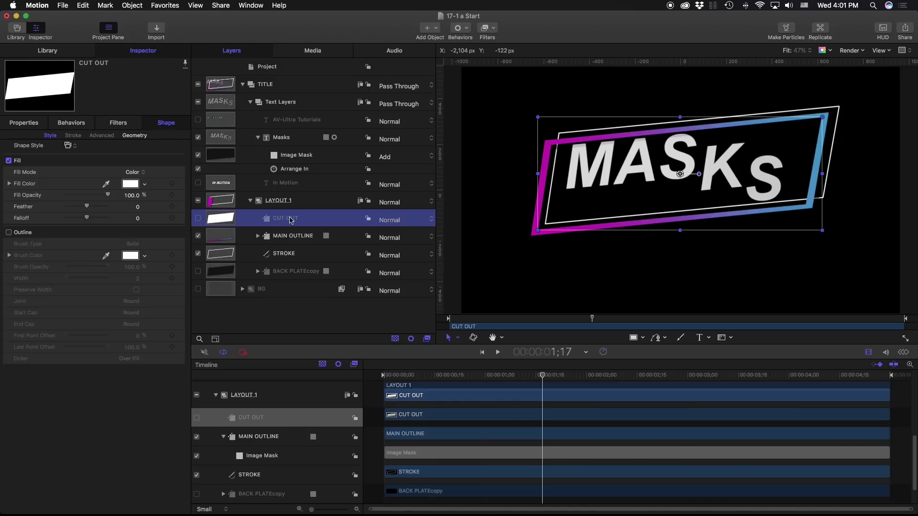
left_click_drag(286, 221, 303, 157)
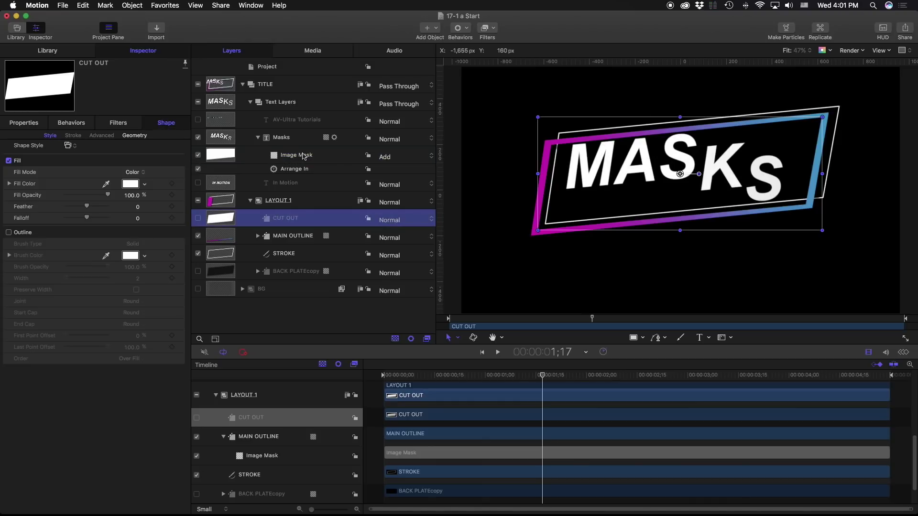
left_click_drag(543, 375, 569, 368)
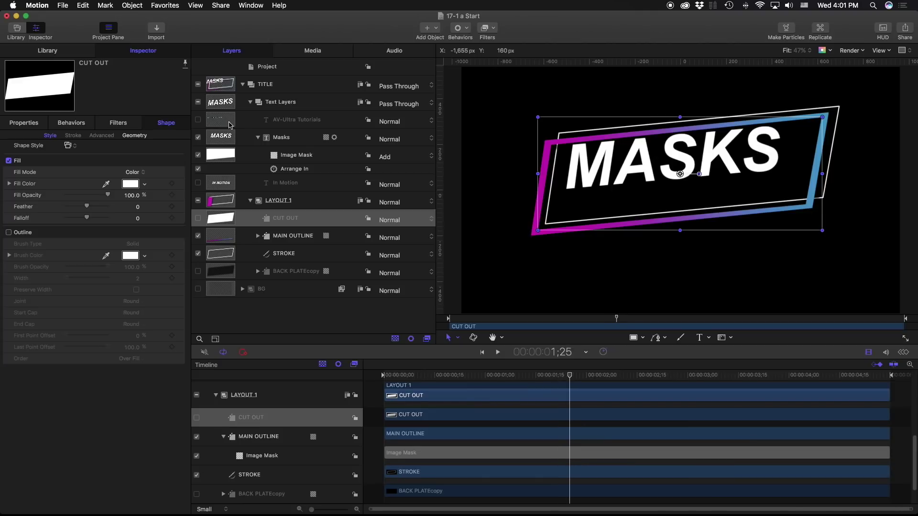
- Collapse and lock the Masks text layer, and make the In Motion text visible
left_click(258, 139)
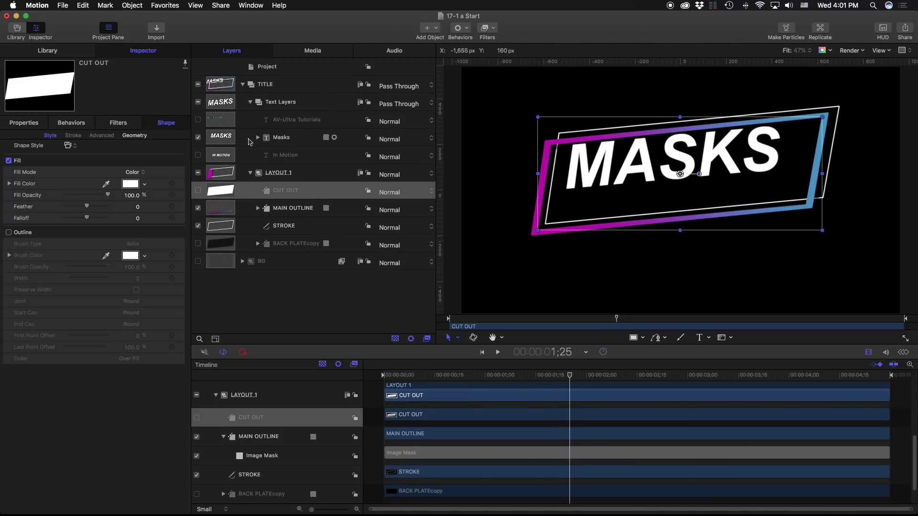
left_click(368, 138)
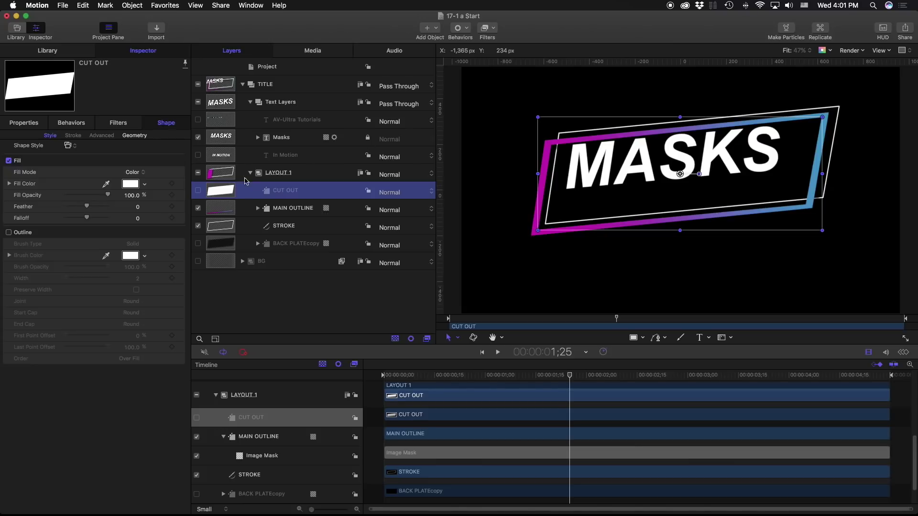
left_click(198, 155)
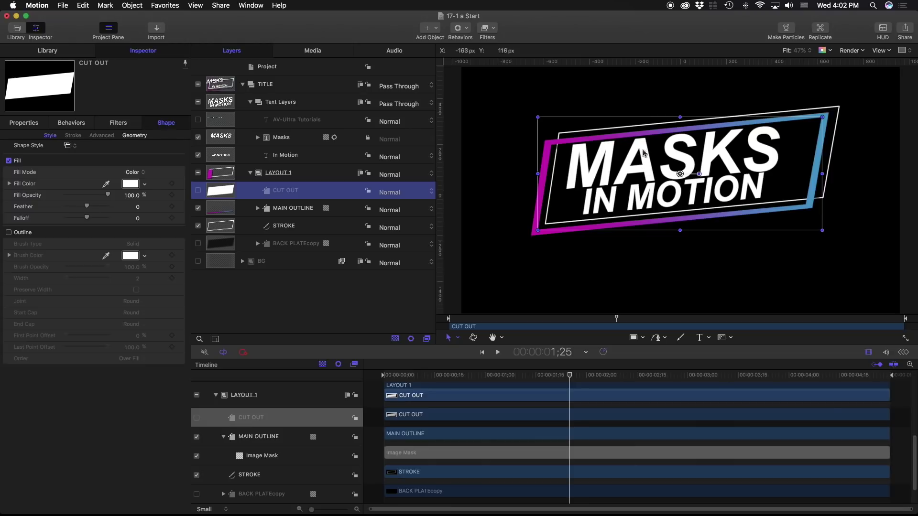
- Copy the Masks text's Arrange In behavior onto In Motion and set the copy's position to about X 21.5 px, Y 309.9 px
left_click(257, 209)
left_click(257, 209)
left_click(257, 137)
left_click(288, 169)
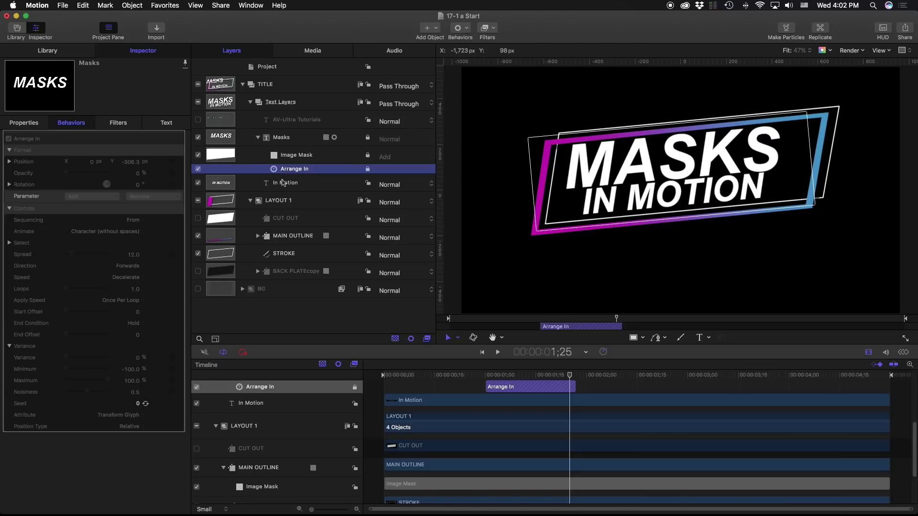
left_click_drag(283, 180, 286, 183)
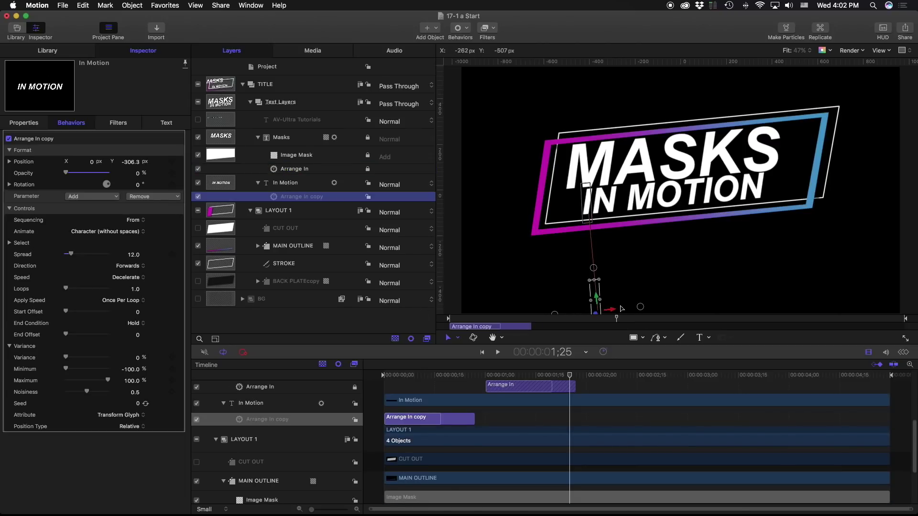
left_click_drag(598, 301, 579, 95)
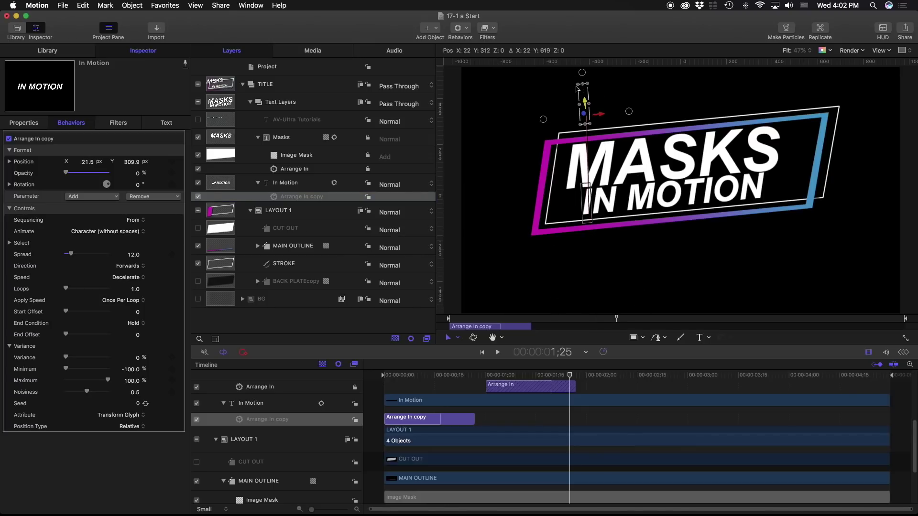
- Retime the In Motion text and its Arrange In copy to start at about 1;19, and scrub to 2;00
left_click(391, 400)
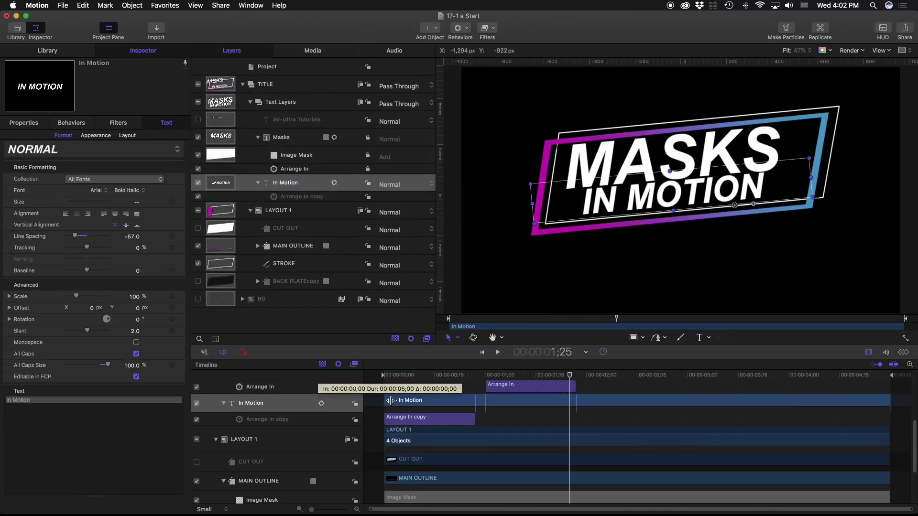
left_click(420, 419)
left_click_drag(420, 402, 586, 378)
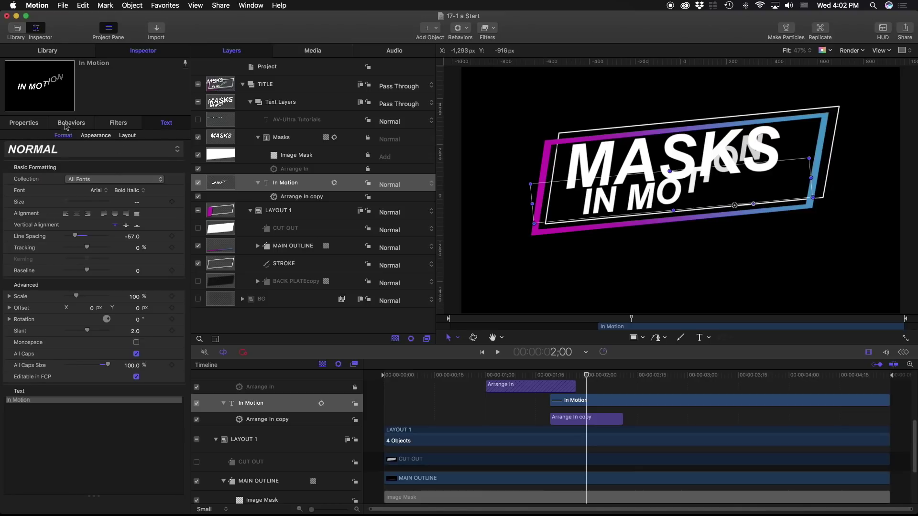
- Set In Motion's Arrange In copy to animate by Word with a lower spread, and scrub through the animation to 2;06
left_click(287, 196)
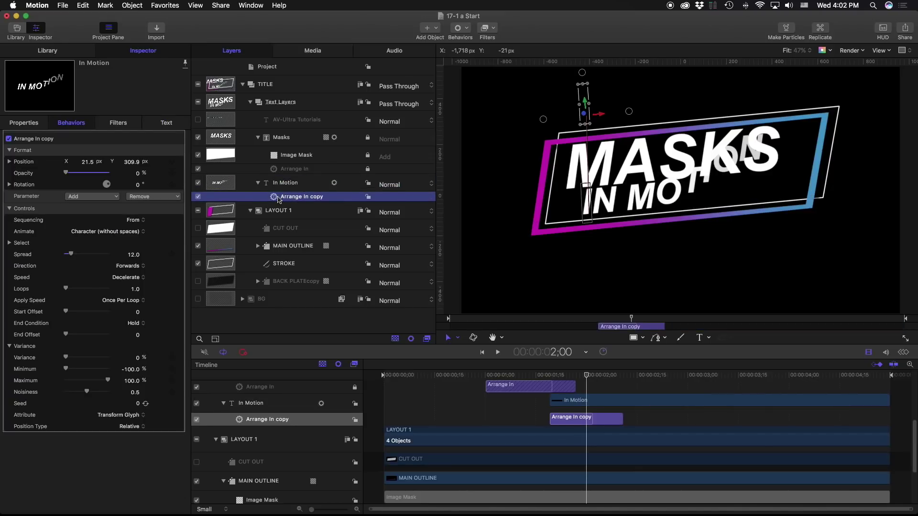
left_click(128, 232)
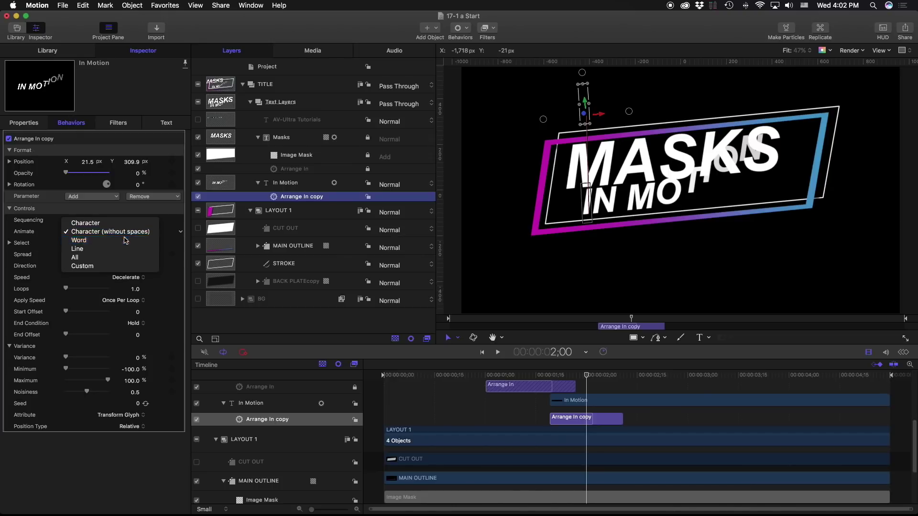
left_click(126, 240)
left_click(593, 375)
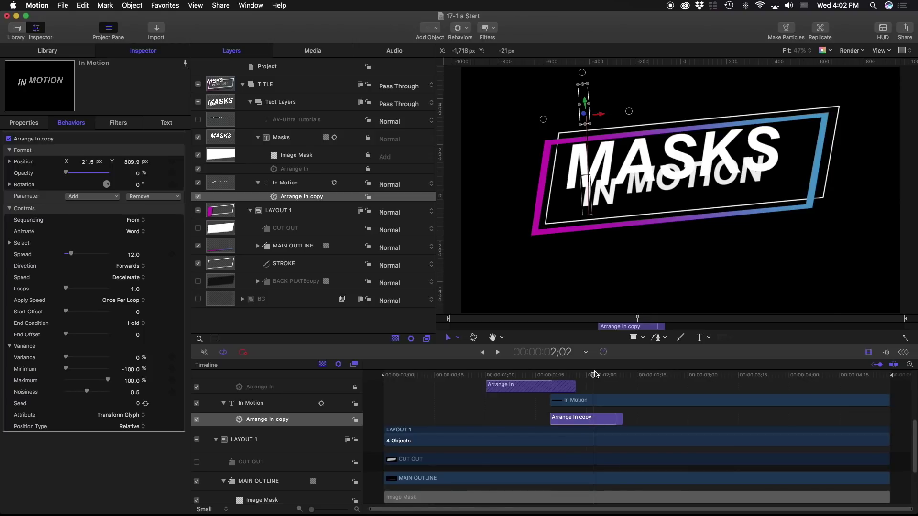
left_click_drag(72, 254, 67, 255)
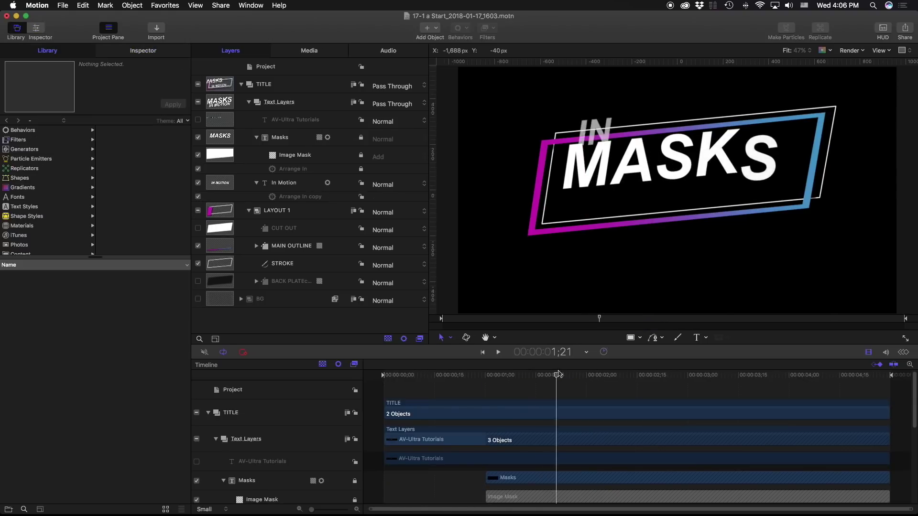
left_click_drag(557, 374, 596, 376)
left_click_drag(569, 380, 606, 378)
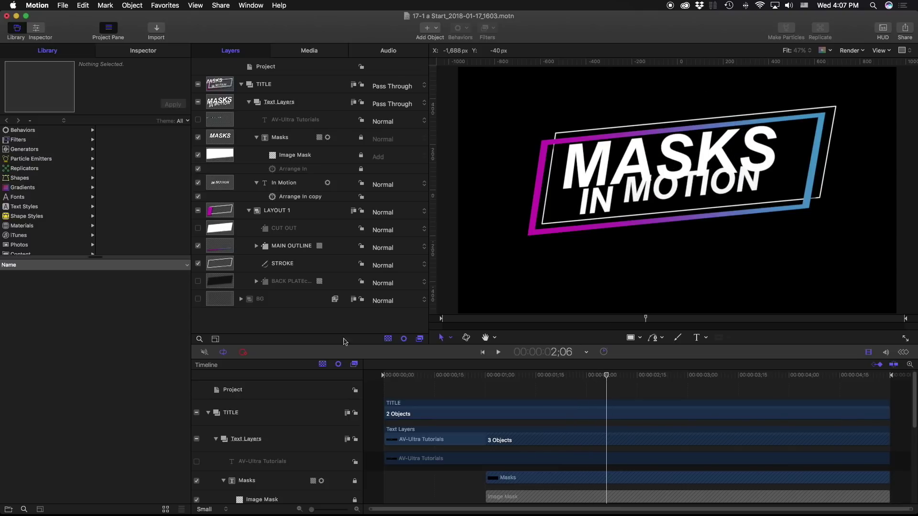
- Create a new group below LAYOUT 1 and name it MASKS
left_click(282, 229)
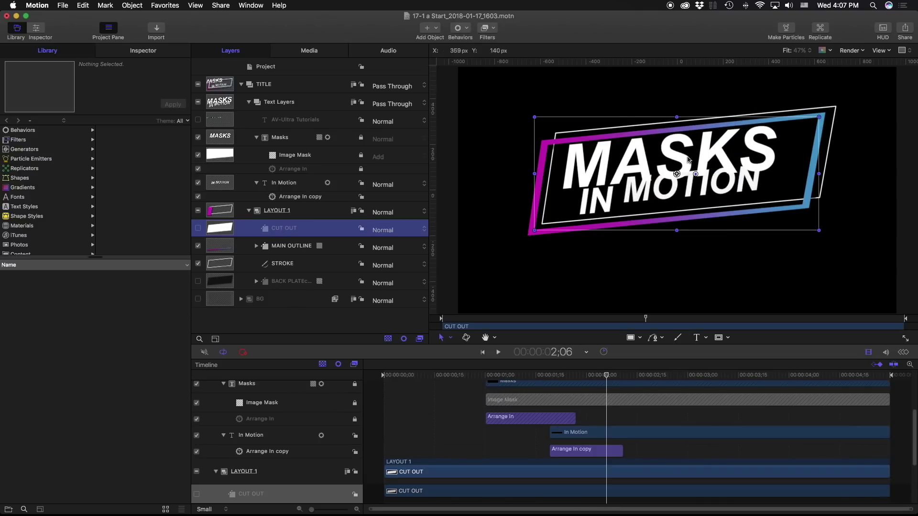
right_click(262, 323)
left_click(279, 325)
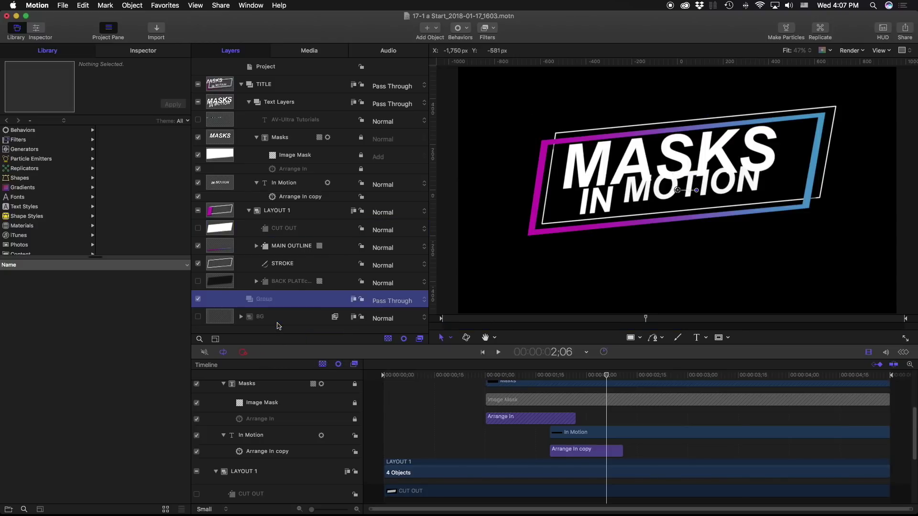
key("Return")
type("MASLS")
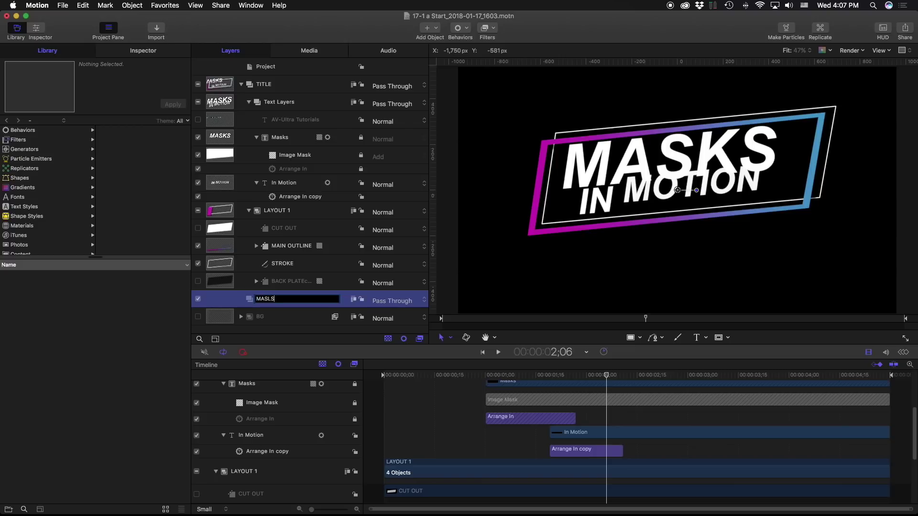
key("BackSpace")
key("BackSpace")
type("KS")
key("Return")
- Duplicate the CUT OUT shape, rename the copy IN MOTION MASK, and move it into the MASKS group
left_click(276, 230)
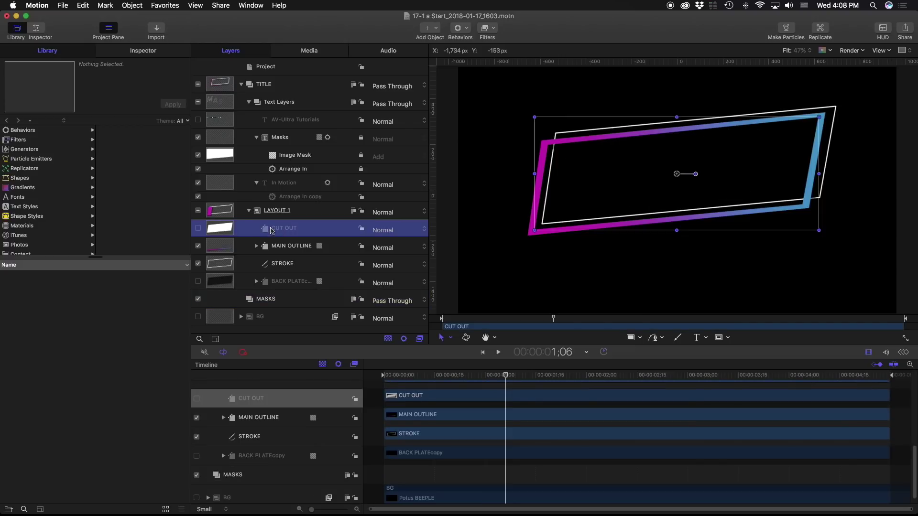
key("super+d")
double_click(279, 229)
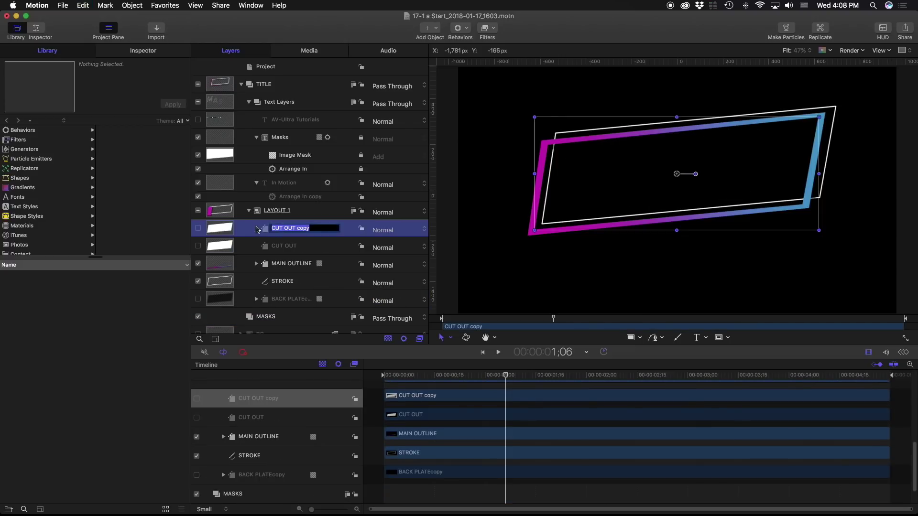
type("IN MOTION MASK")
key("Return")
left_click_drag(219, 228, 217, 315)
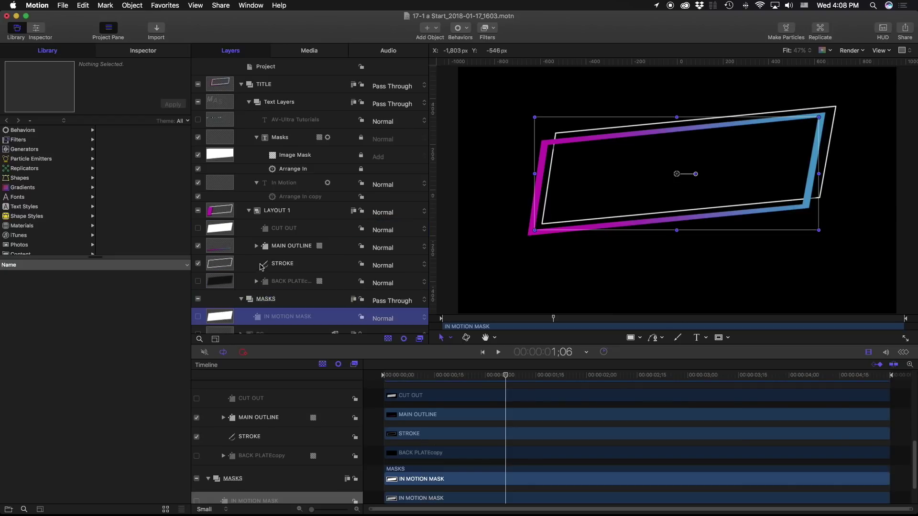
- Show the IN MOTION MASK shape and raise its two lower corners above the IN MOTION text, keeping the slanted edge
left_click(197, 313)
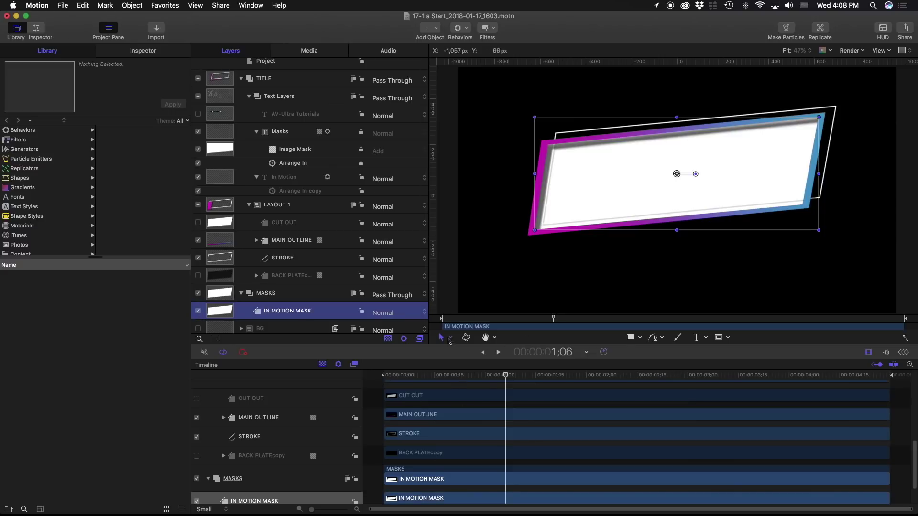
left_click(452, 338)
left_click(467, 410)
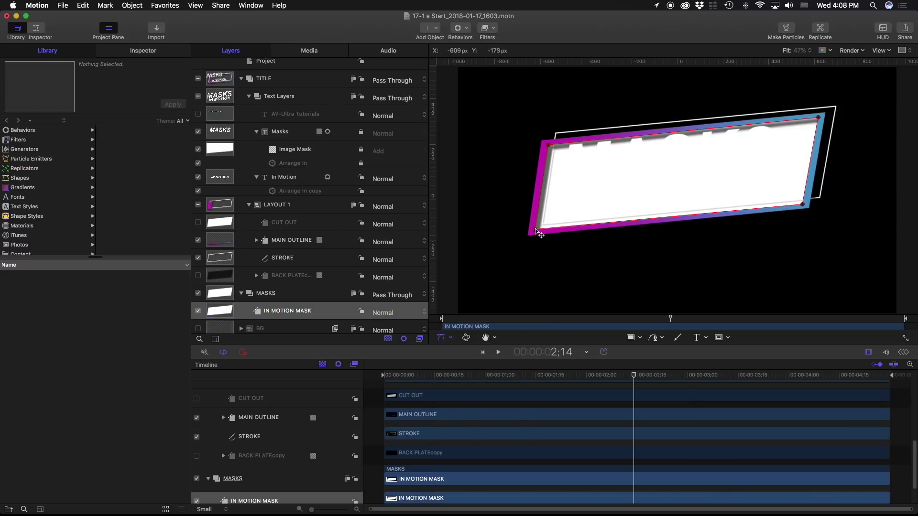
left_click_drag(535, 229, 538, 194)
left_click_drag(803, 204, 811, 165)
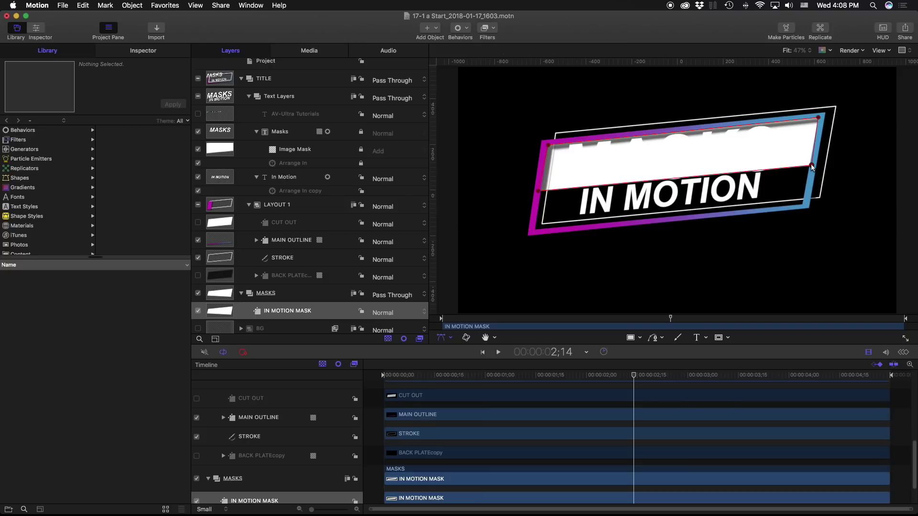
- Hide the IN MOTION MASK shape and add an image mask to the In Motion text with that shape as its source
left_click(198, 312)
left_click(283, 180)
right_click(285, 175)
left_click(318, 311)
left_click_drag(282, 323, 295, 187)
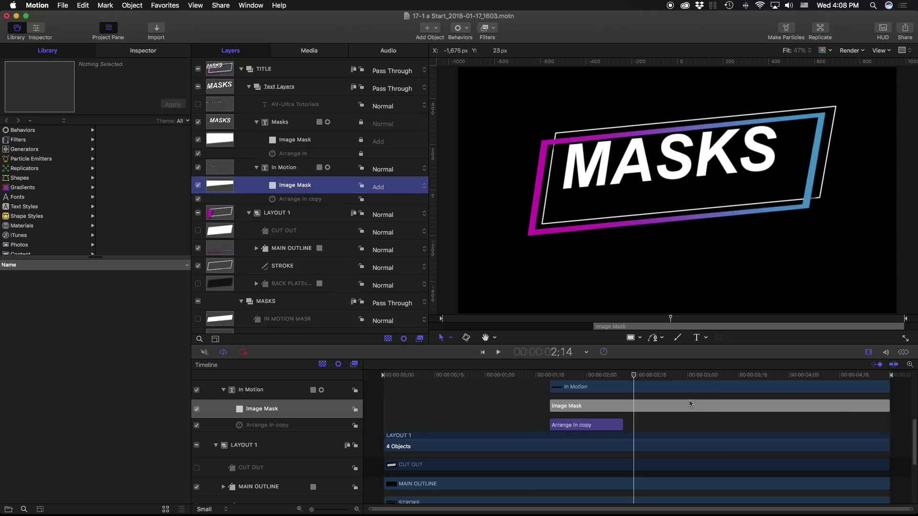
- Invert In Motion's image mask and scrub the animation to 1;29
left_click_drag(633, 376, 586, 376)
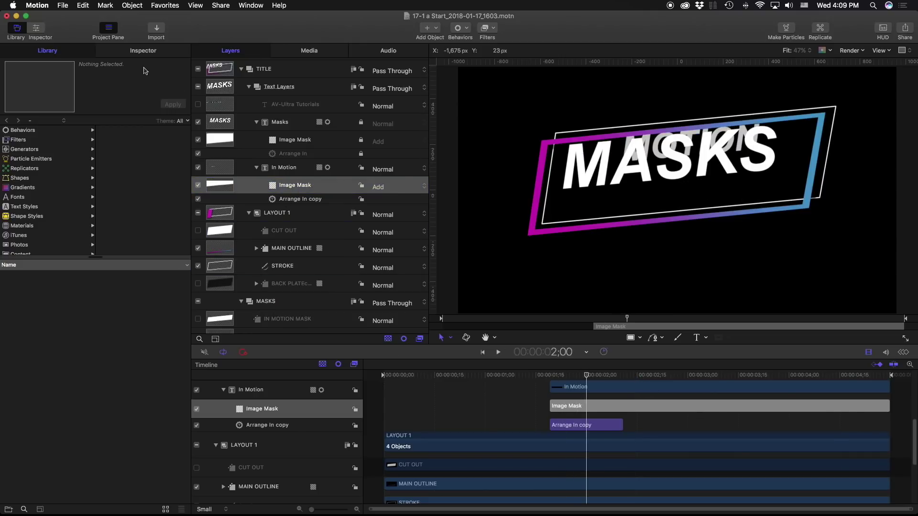
left_click(143, 51)
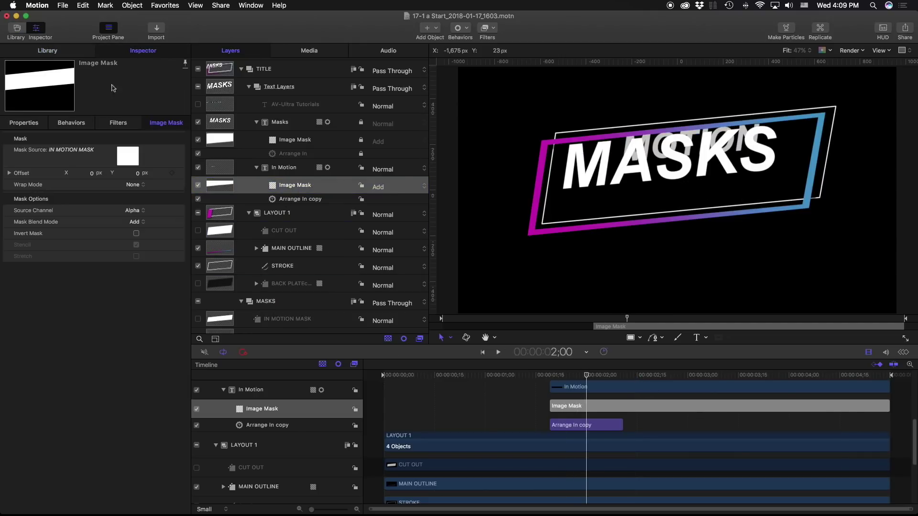
left_click(137, 234)
mouse_move(586, 377)
left_mouse_down()
mouse_move(526, 378)
mouse_move(583, 378)
left_mouse_up()
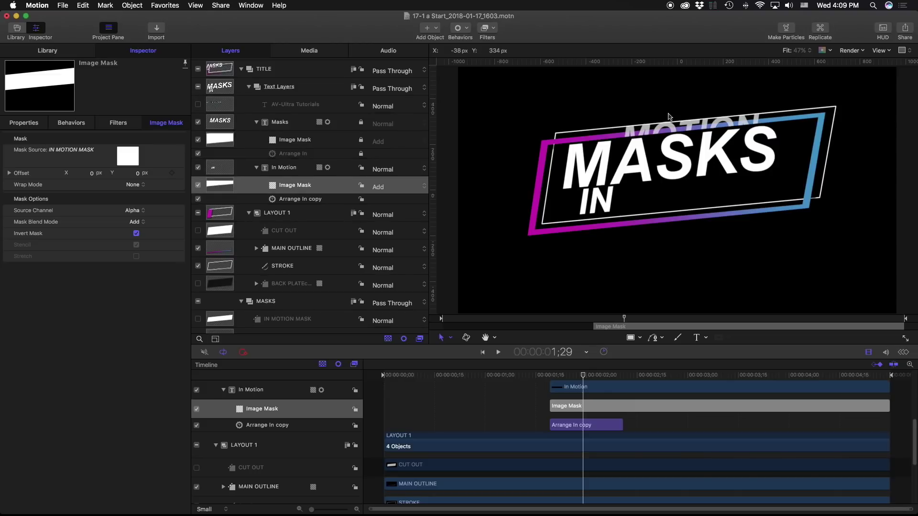
- Set the Y position of In Motion's Arrange In copy to 150 px, scrub to 2;12, and deselect everything
left_click(570, 427)
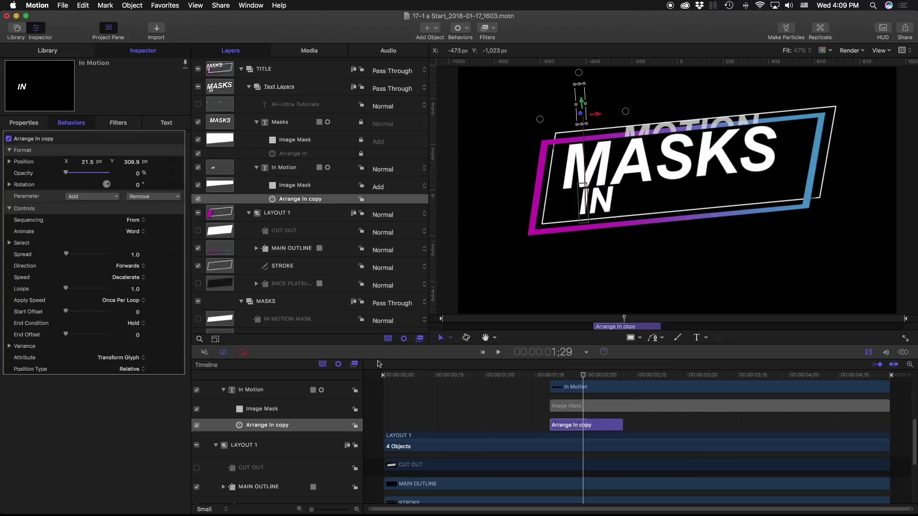
left_click(129, 162)
type("150")
key("Return")
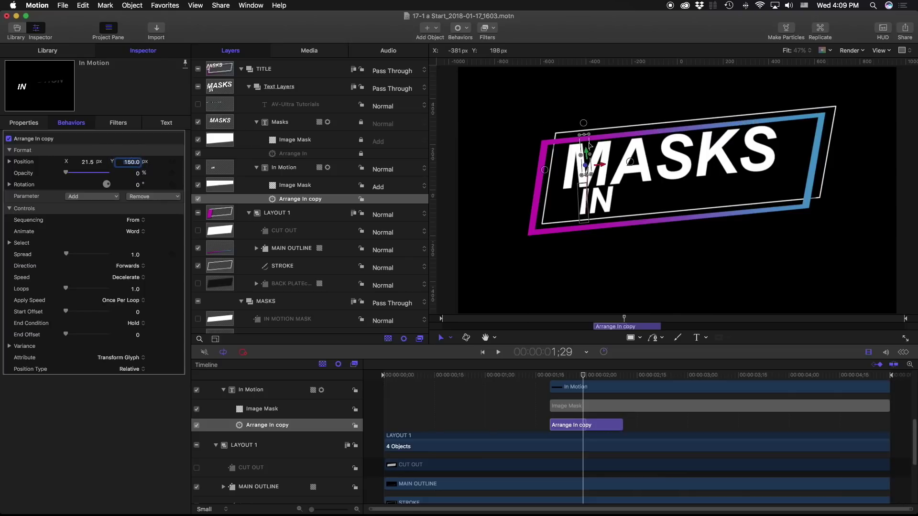
left_click_drag(583, 376, 626, 373)
key("super+shift+a")
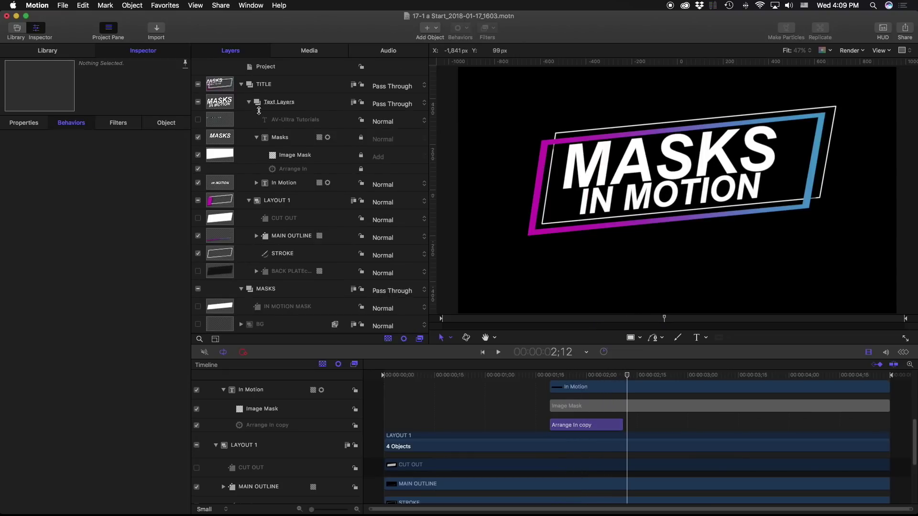
- Collapse the Masks text layer and make the AV-Ultra Tutorials text visible
left_click(255, 138)
left_click(282, 120)
left_click(198, 119)
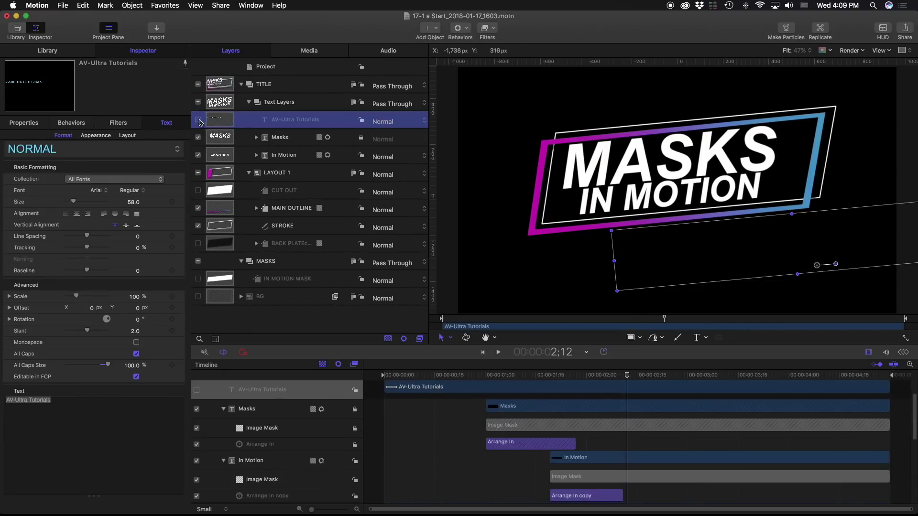
- Copy In Motion's Arrange In copy behavior onto the AV-Ultra Tutorials text, collapsing the LAYOUT 1 and MASKS groups
left_click(583, 375)
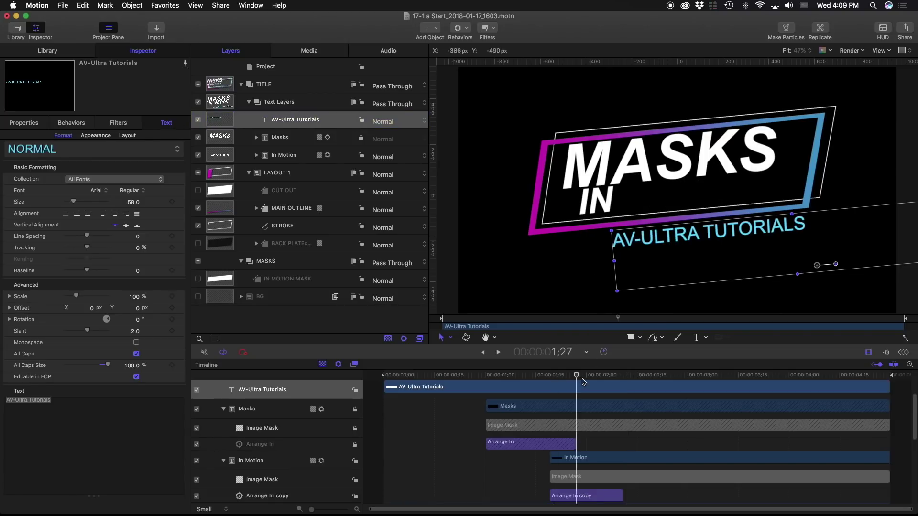
left_click(564, 496)
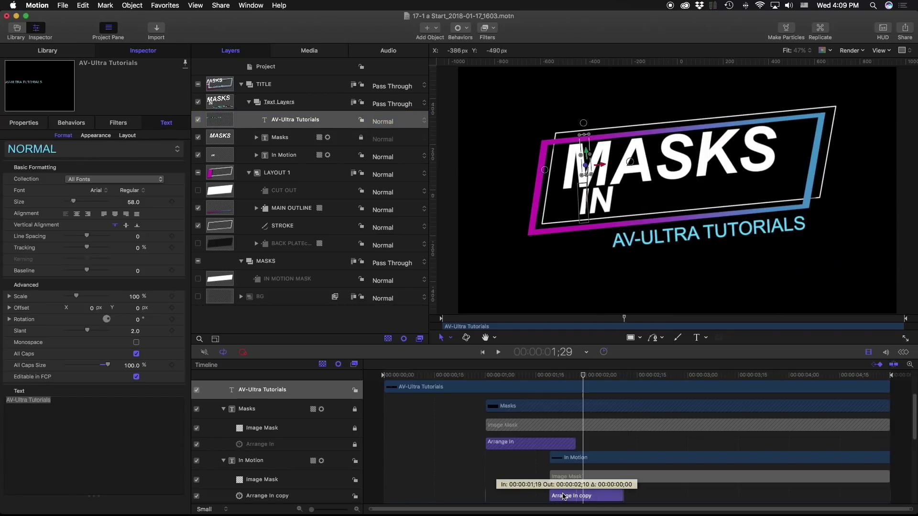
left_click(256, 155)
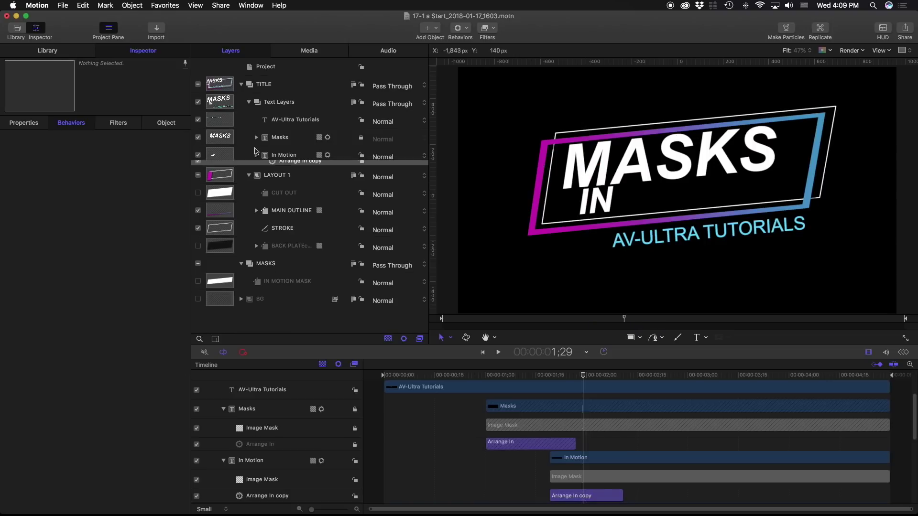
left_click(249, 173)
left_click(241, 190)
left_click(306, 105)
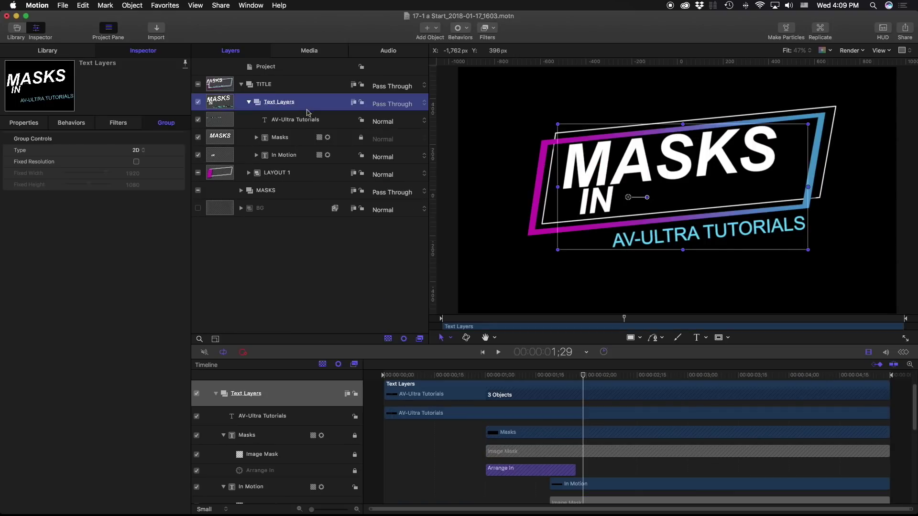
left_click(295, 121)
key("super+v")
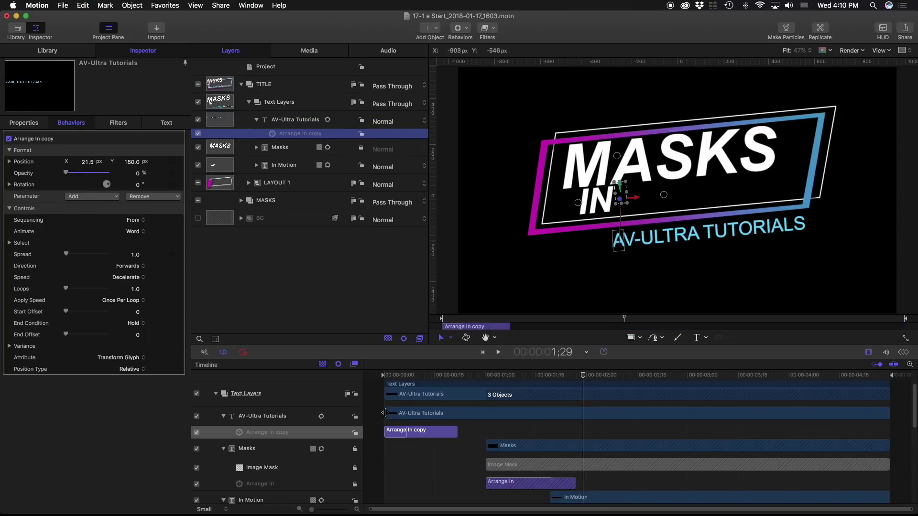
- Retime AV-Ultra Tutorials and its Arrange In copy to start at about 1;27, and animate by Line with Ease Both speed
left_click_drag(386, 413, 631, 432)
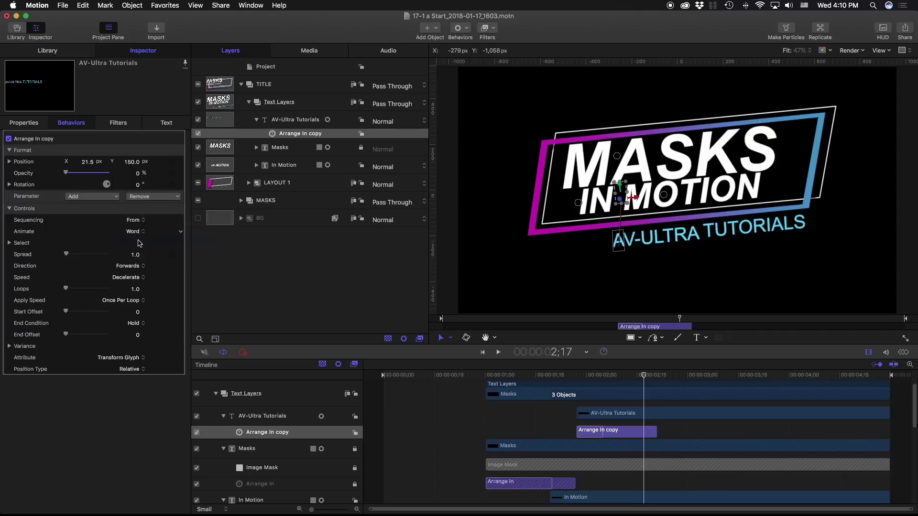
left_click(129, 277)
left_click(134, 264)
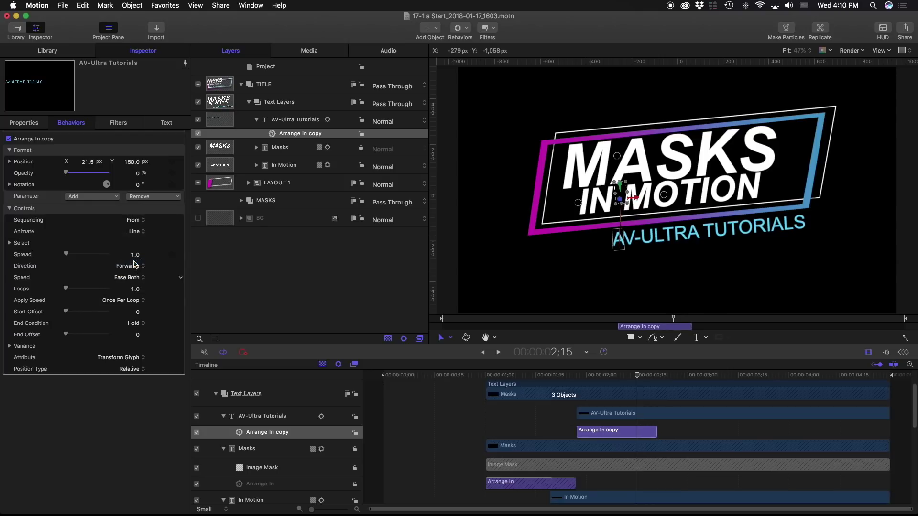
scroll(622, 439, "down", 3)
left_click_drag(579, 375, 627, 355)
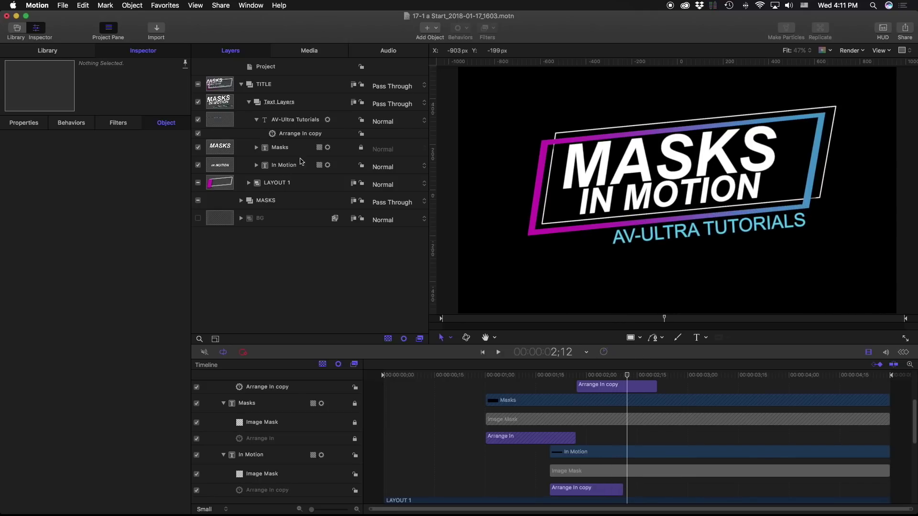
- Duplicate the MAIN OUTLINE shape in LAYOUT 1 and rename the copy SUBTITLE MASK
left_click(248, 183)
left_click(291, 219)
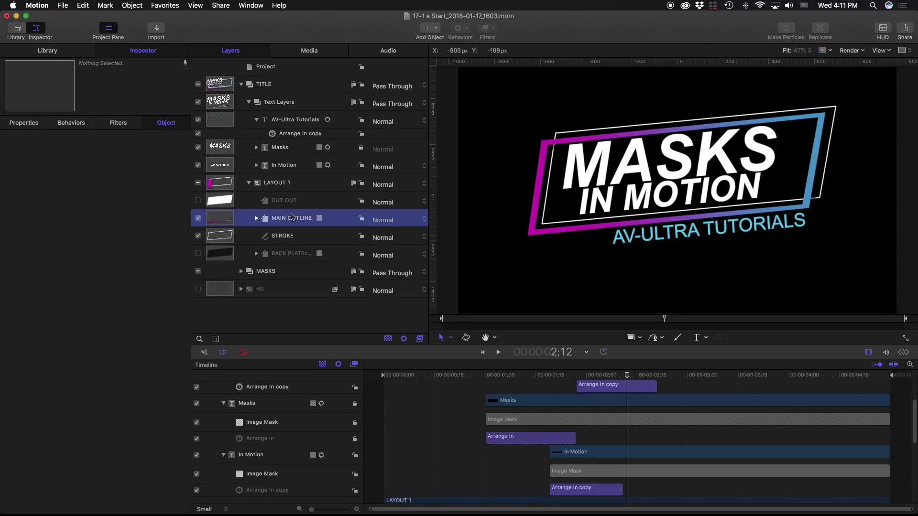
key("super+d")
double_click(313, 218)
key("BackSpace")
key("BackSpace")
key("BackSpace")
key("BackSpace")
key("BackSpace")
type("SUB")
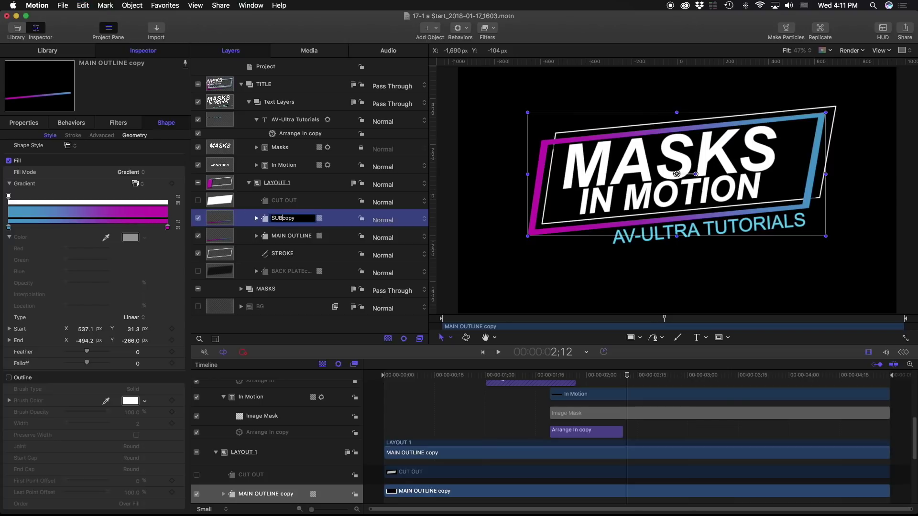
type("TITLE")
key("alt+BackSpace")
type("MASK")
key("Delete")
key("Delete")
key("Delete")
key("Delete")
key("Return")
- Move SUBTITLE MASK into the MASKS group and delete its image mask
left_click_drag(268, 220, 258, 289)
left_click(249, 289)
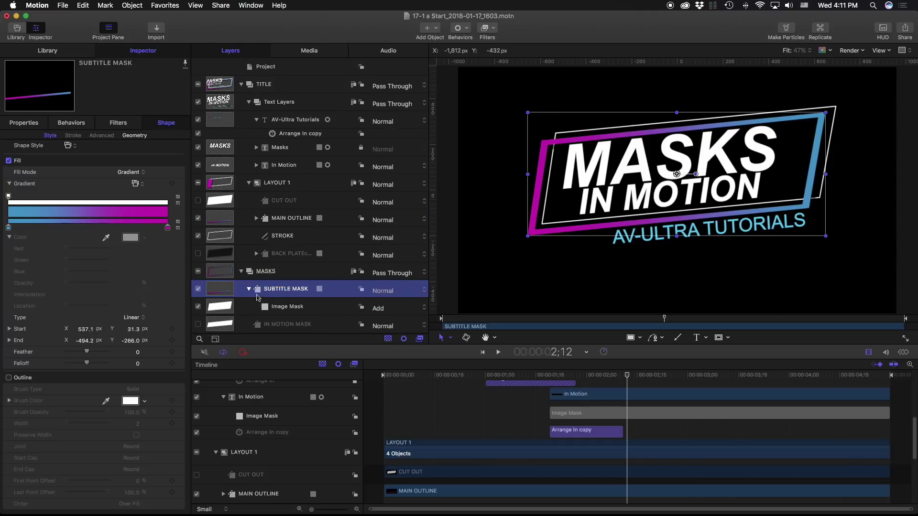
left_click(286, 308)
key("BackSpace")
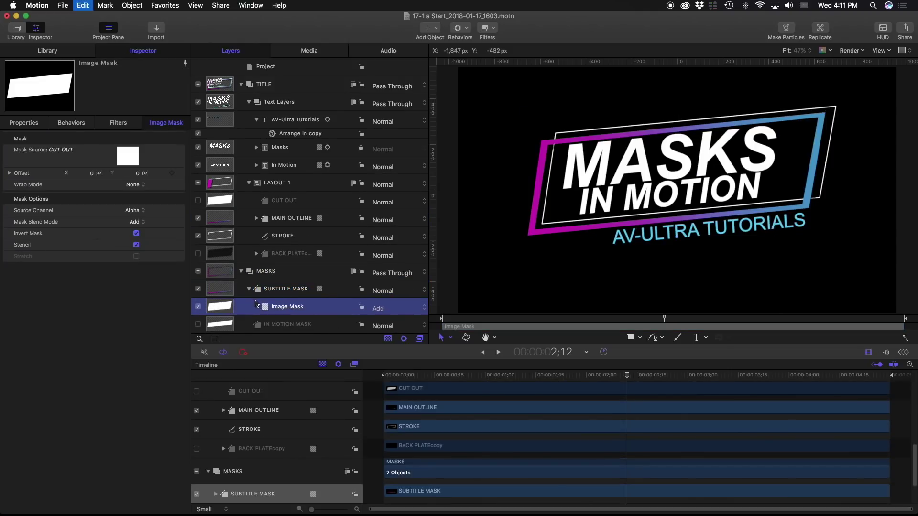
left_click(250, 288)
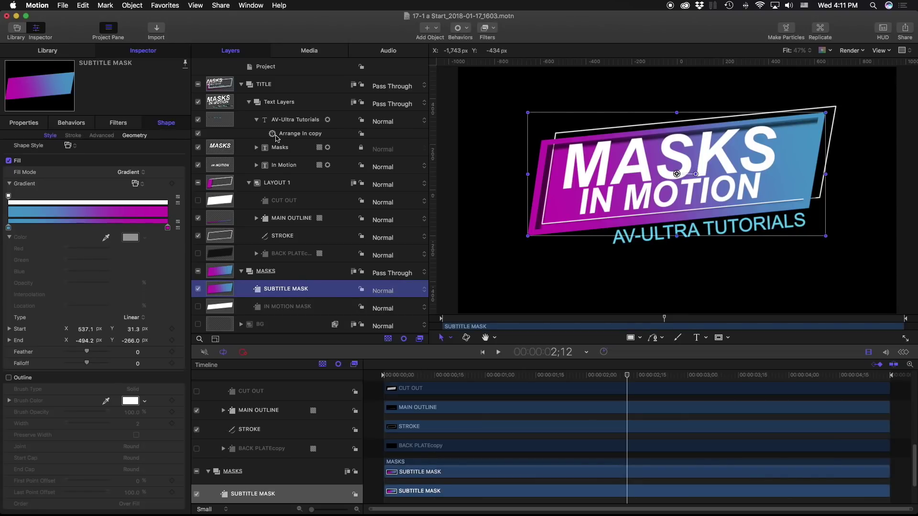
- Add an image mask to the AV-Ultra Tutorials text with SUBTITLE MASK as its source
left_click(298, 121)
right_click(290, 120)
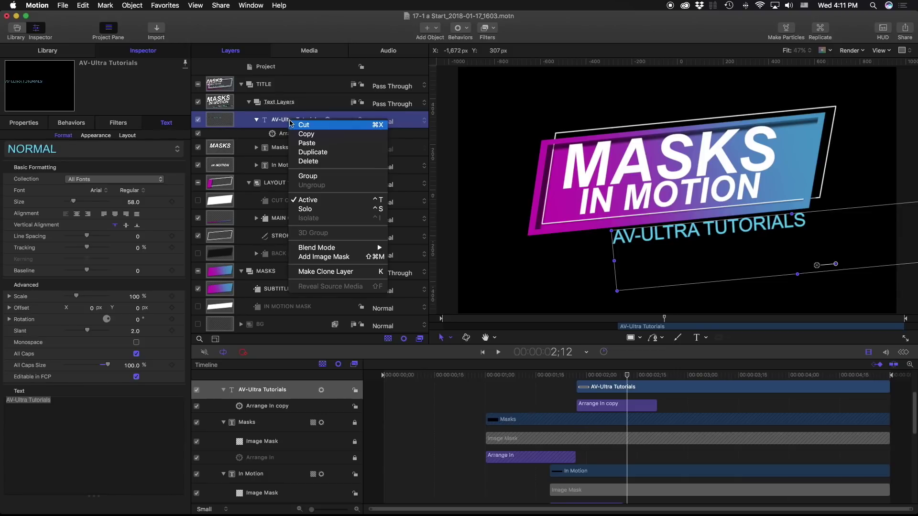
left_click(322, 257)
left_click_drag(287, 308, 291, 142)
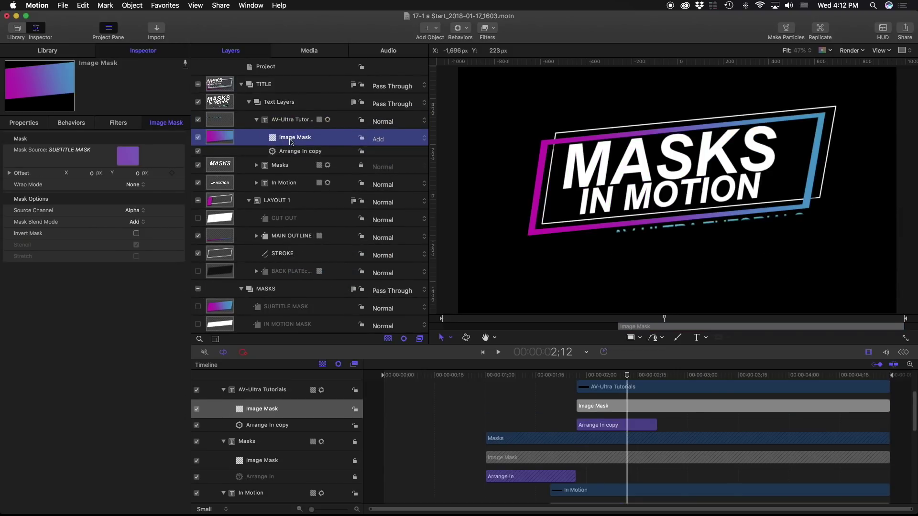
- Invert the AV-Ultra Tutorials image mask and scrub through the subtitle animation to 3;01
left_click(136, 234)
mouse_move(622, 375)
left_mouse_down()
mouse_move(581, 375)
mouse_move(603, 374)
left_mouse_up()
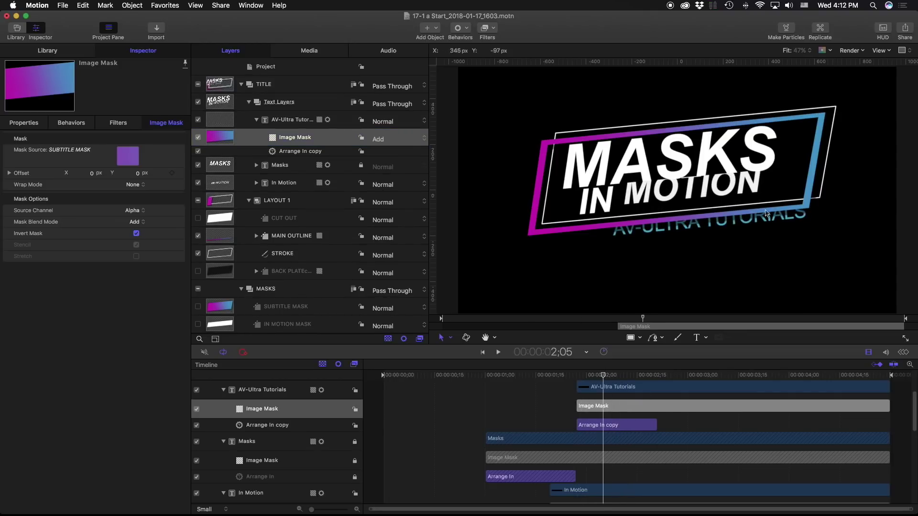
left_click(674, 210)
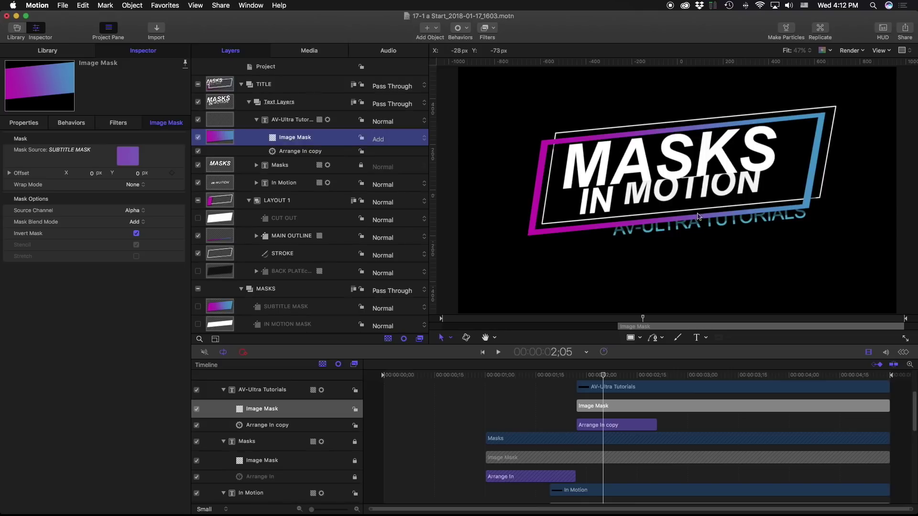
left_click(722, 318)
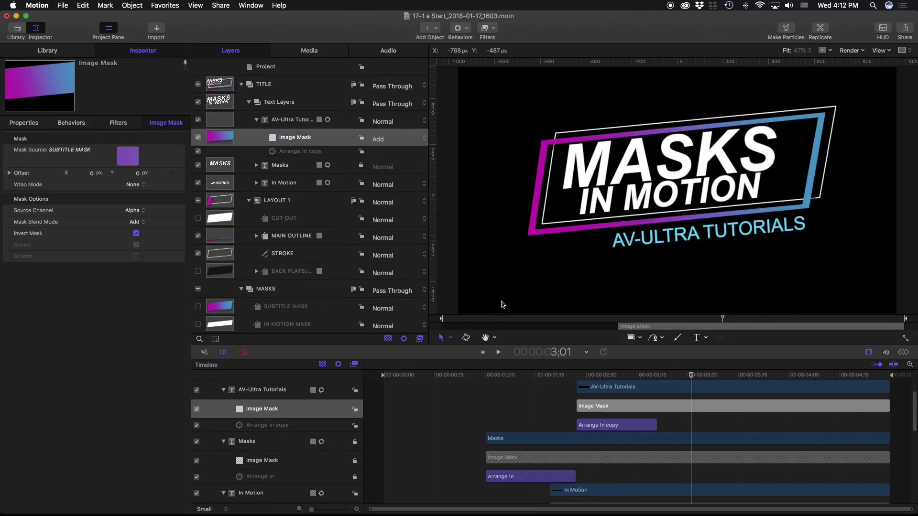
- Collapse the TITLE and MASKS groups and move the MASKS group into TITLE
key("z")
left_click(789, 125, "alt")
key("h")
left_click_drag(651, 141, 631, 141)
left_click(241, 84)
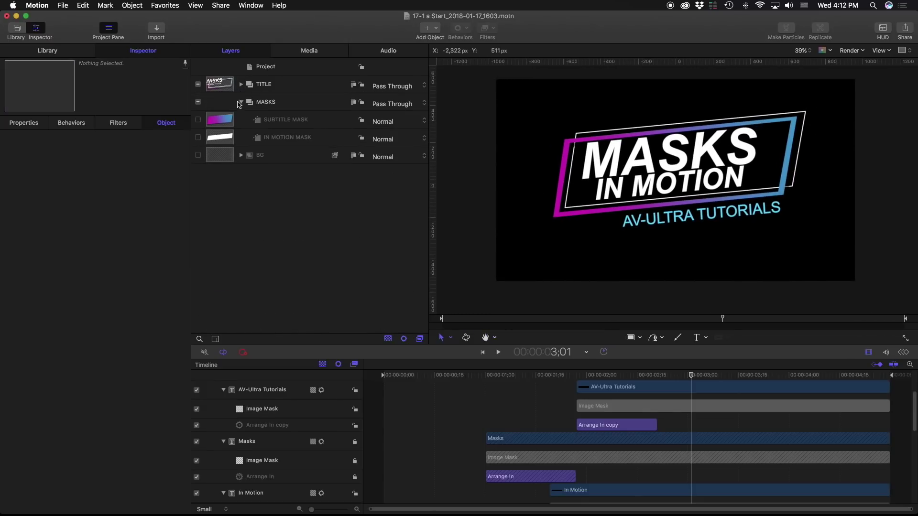
left_click(241, 102)
left_click(263, 84)
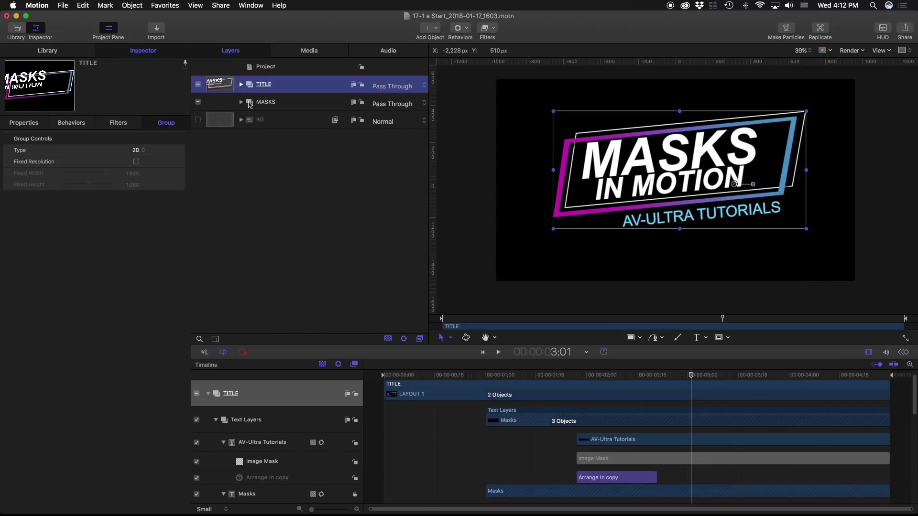
left_click_drag(266, 104, 264, 89)
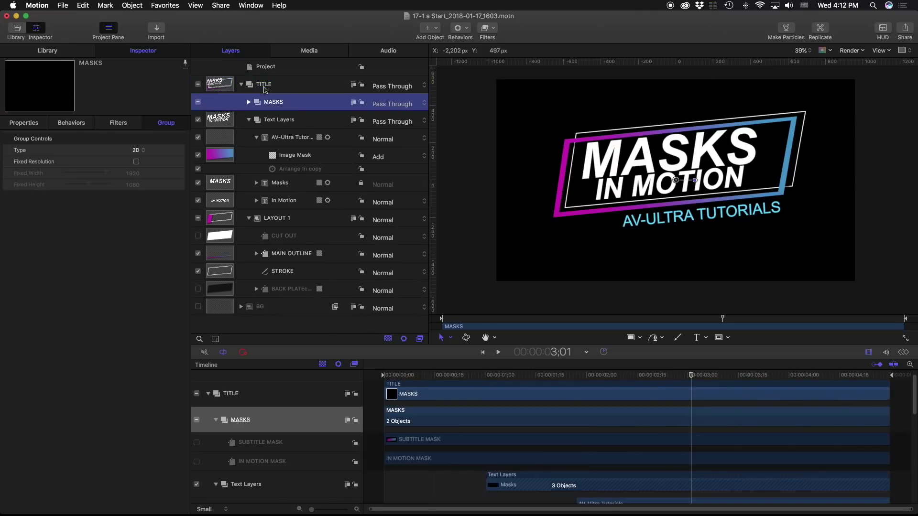
- Collapse the TITLE group and apply a Basic Motion Move behavior to it
left_click(643, 375)
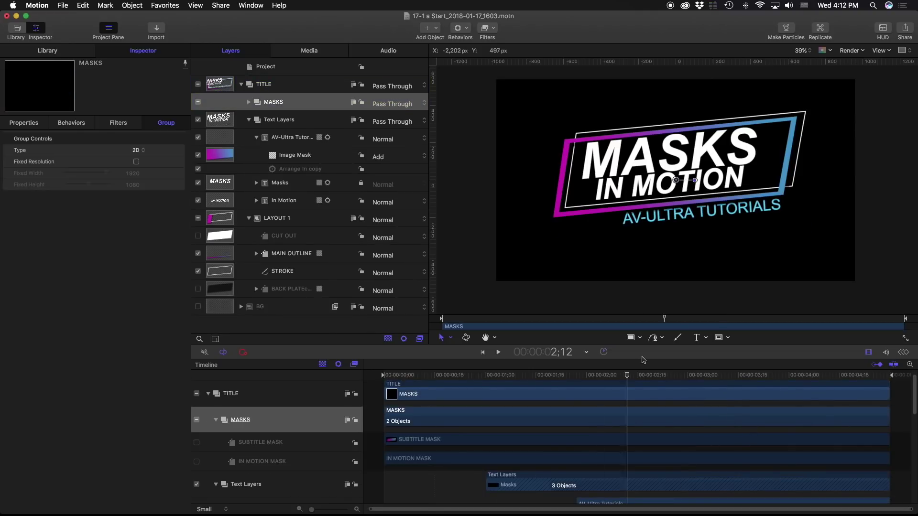
left_click(266, 88)
left_click_drag(633, 377, 488, 368)
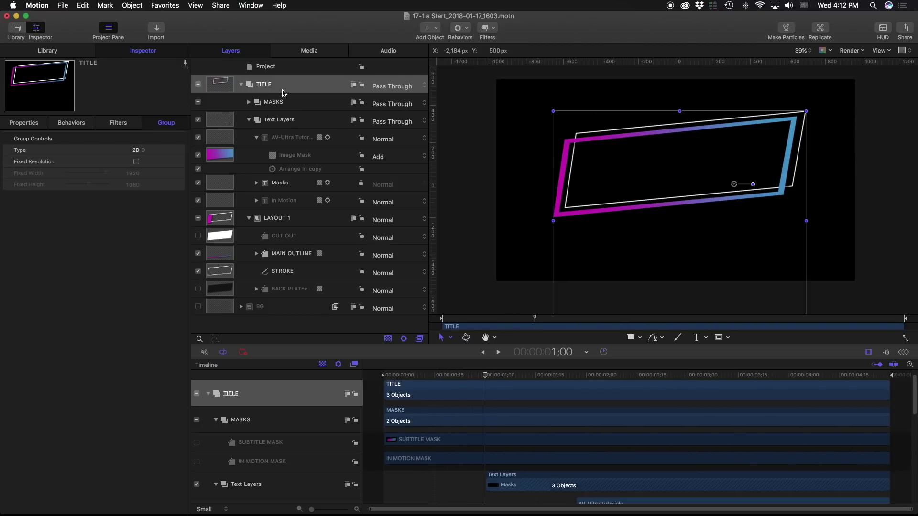
left_click(242, 85)
left_click(46, 52)
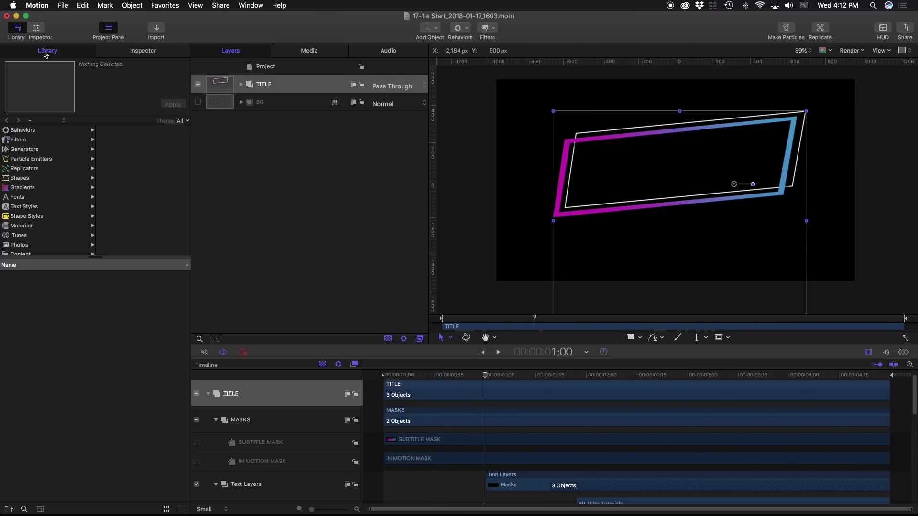
left_click(25, 132)
left_click(123, 150)
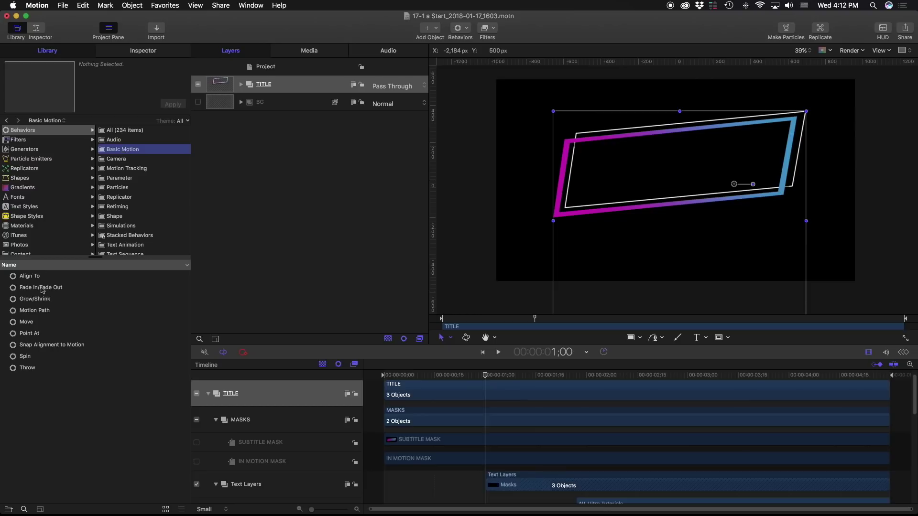
left_click_drag(37, 326, 251, 400)
- Trim TITLE's Move behavior to end at about 1;07 and set its direction to From
left_click_drag(486, 376, 509, 373)
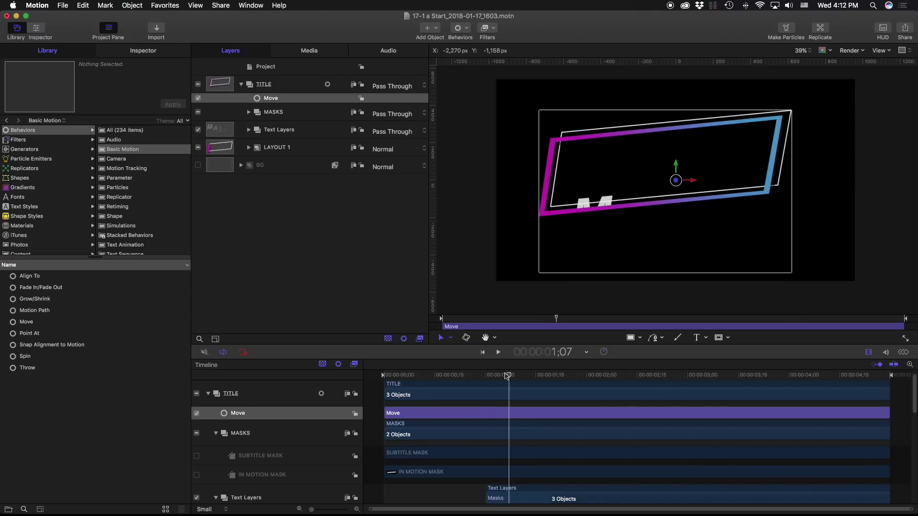
left_click_drag(888, 414, 509, 419)
key("super+3")
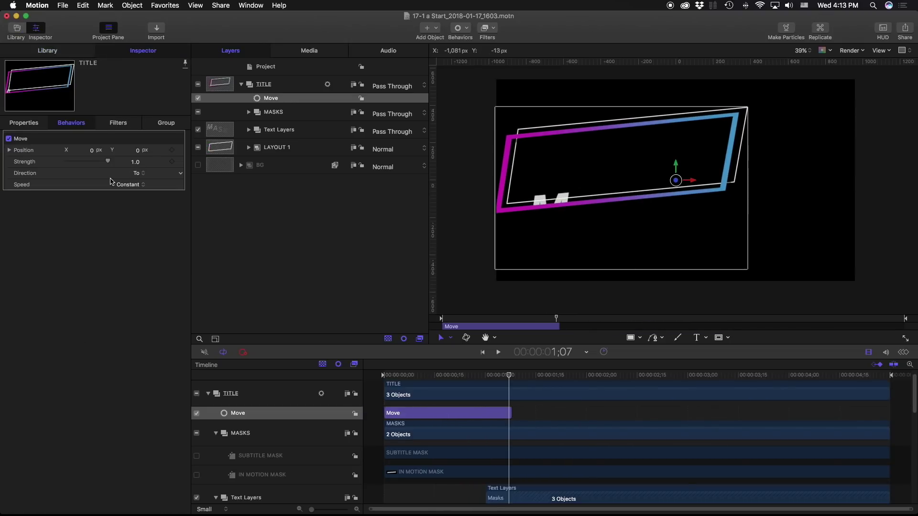
left_click(137, 174)
left_click(136, 184)
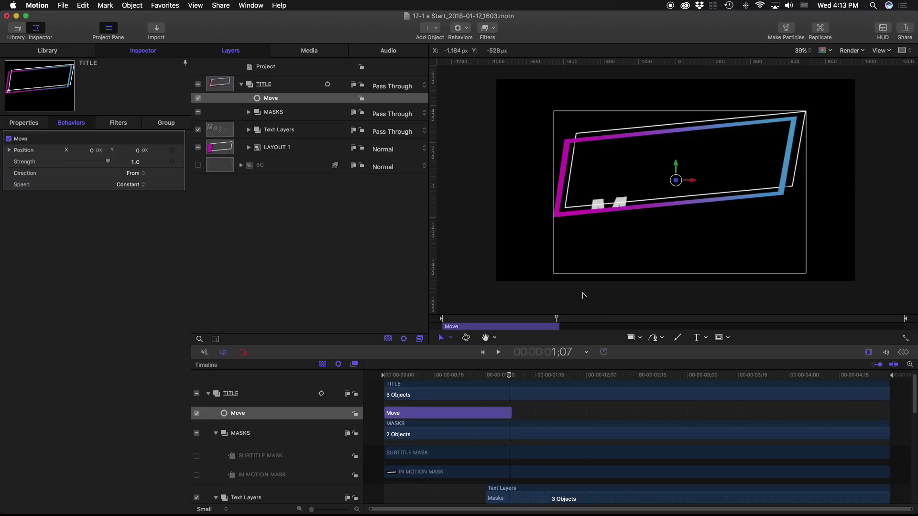
- Place the Move behavior's starting position below the frame at X 311.1, Y -1041.6 px and set its speed to Decelerate
key("Home")
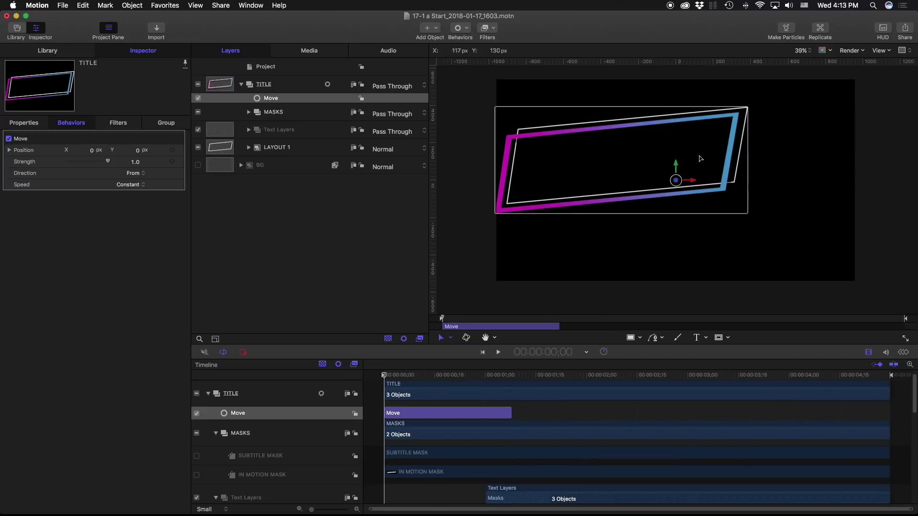
left_click_drag(695, 187, 727, 363)
key("space")
left_click_drag(387, 376, 441, 376)
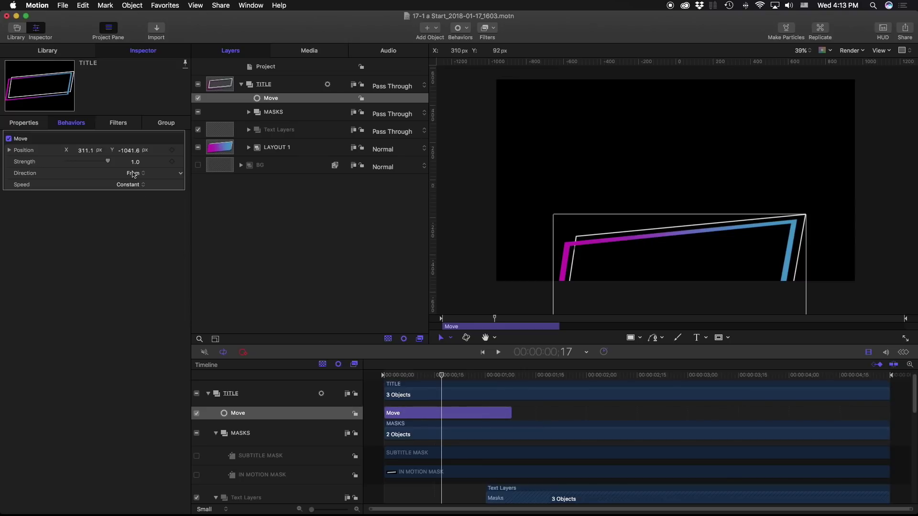
left_click(130, 185)
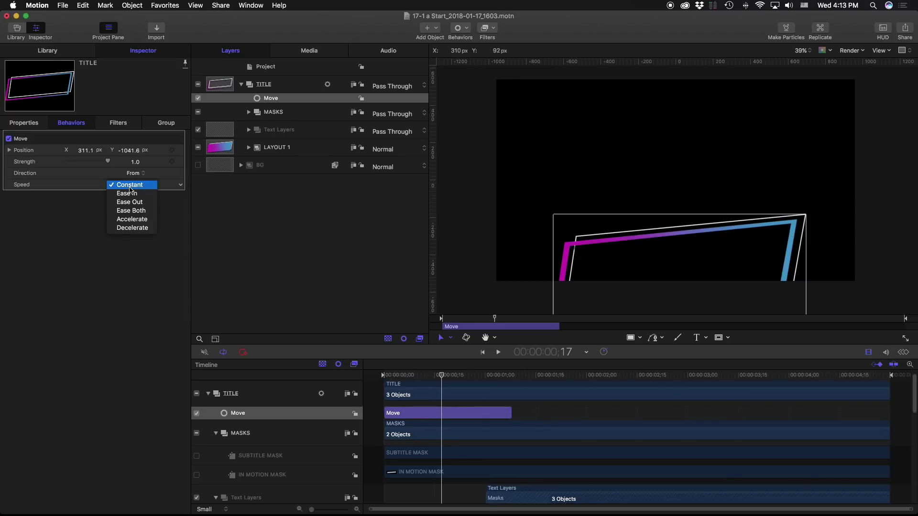
left_click(132, 228)
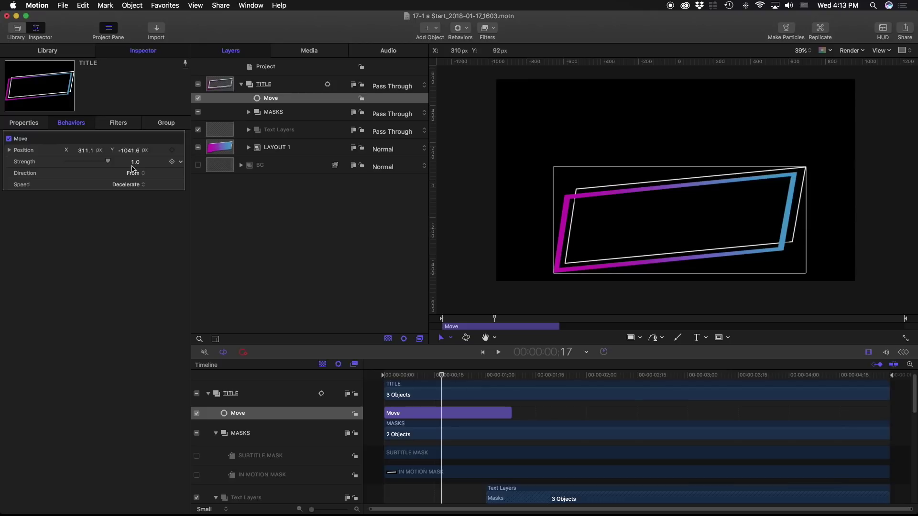
- Play the title's move-in animation from the start and examine the text reveals frame by frame up to 2;22
key("space")
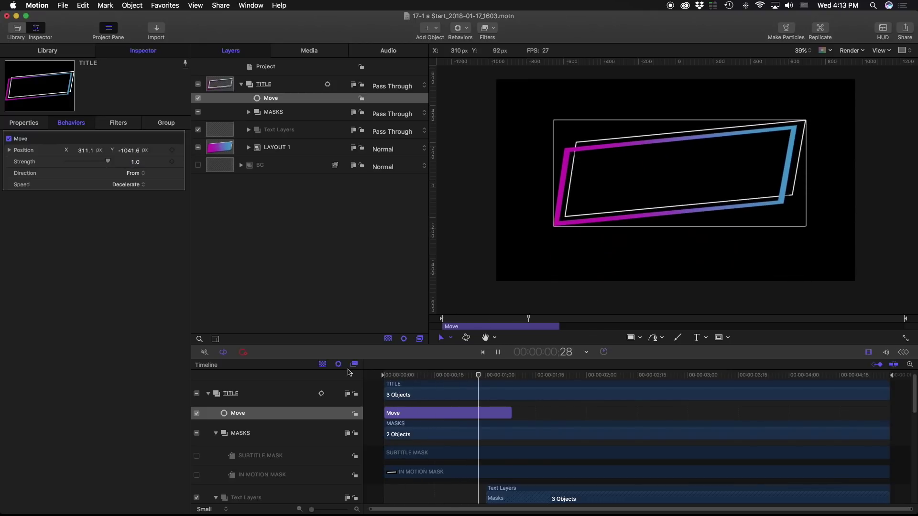
left_click(387, 374)
key("space")
left_click_drag(472, 365, 614, 360)
key("Right")
key("Right")
key("Right")
key("Right")
key("Right")
key("Right")
key("Right")
key("Right")
key("Right")
key("Right")
key("Right")
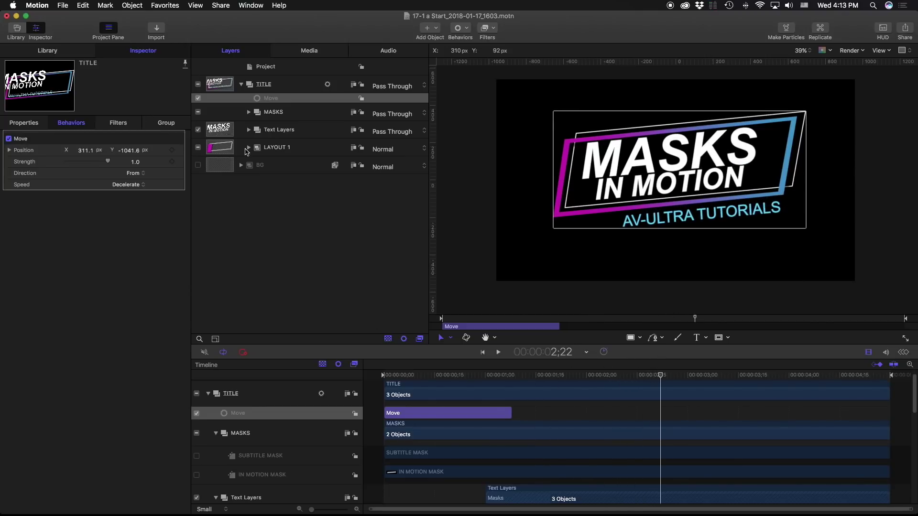
- Apply the Light Rays glow filter to the MAIN OUTLINE shape in LAYOUT 1
left_click(249, 147)
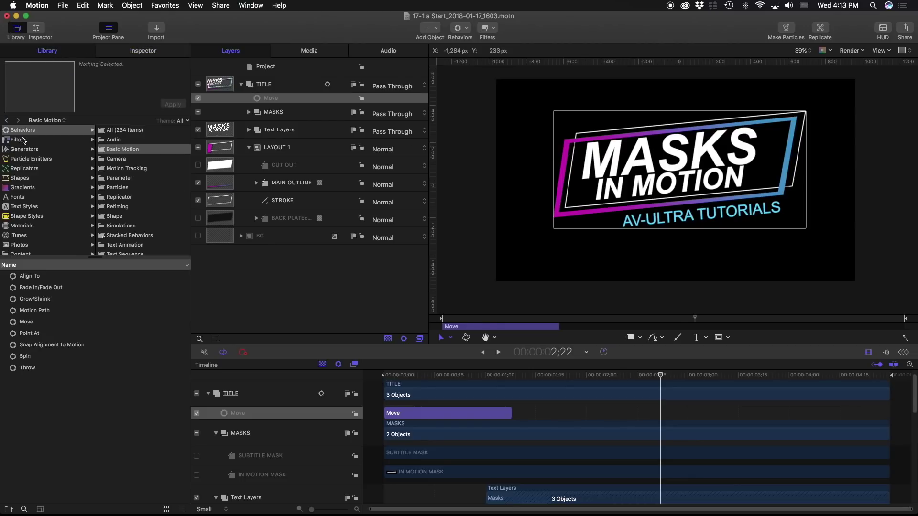
left_click(22, 140)
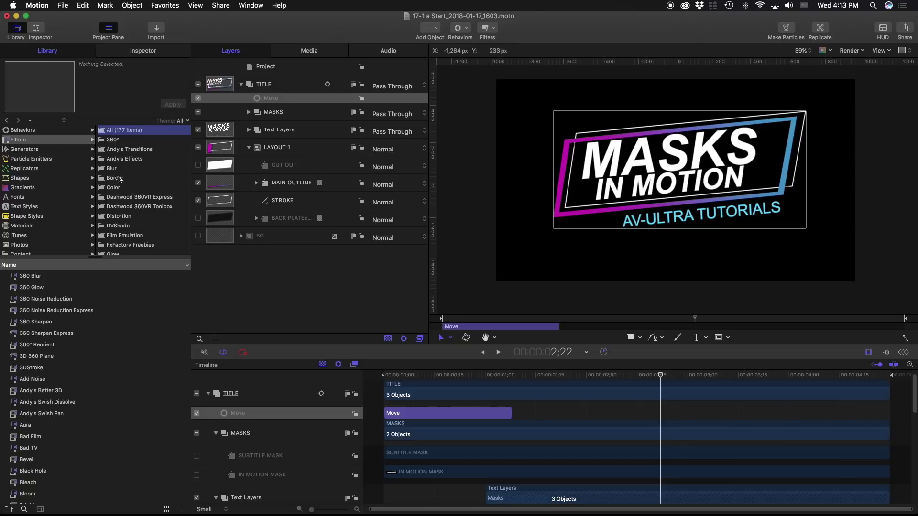
scroll(119, 212, "down", 2)
left_click(119, 207)
left_click(115, 218)
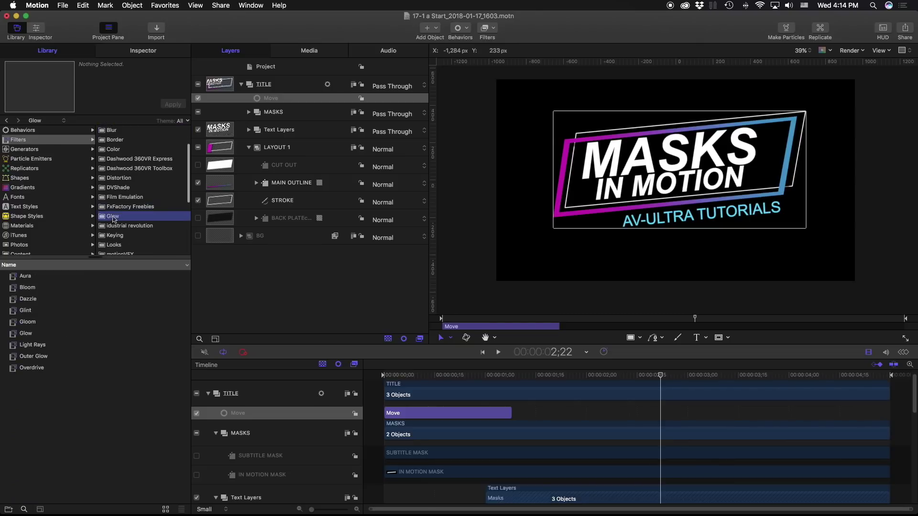
left_click(22, 348)
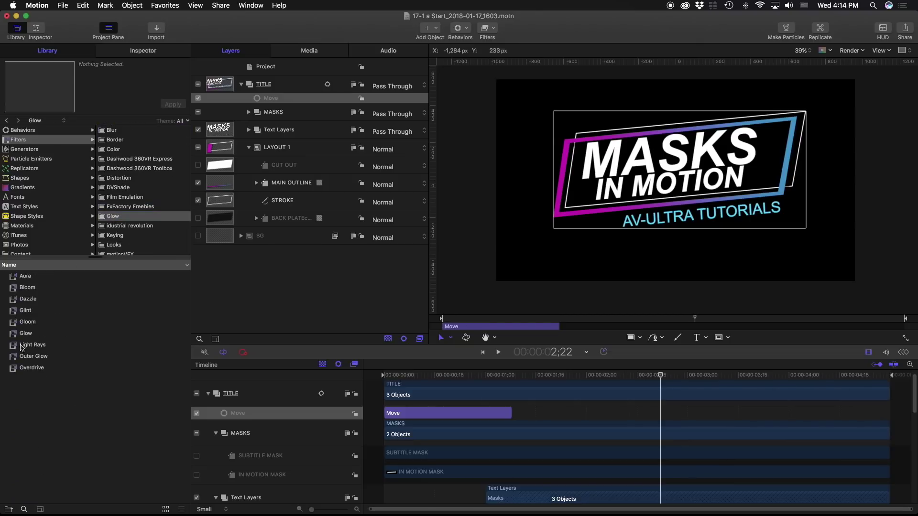
left_click_drag(28, 348, 281, 184)
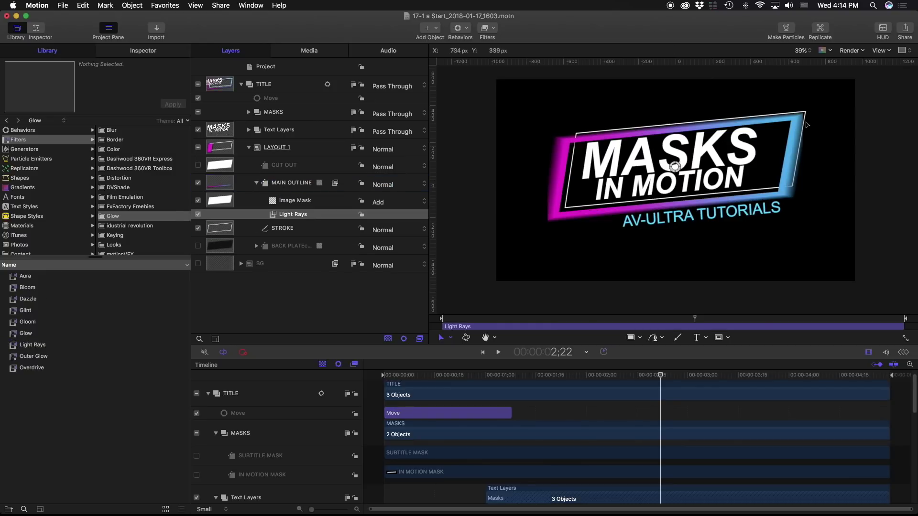
- Set the Light Rays amount to 10 and glow to 3.5, then compare the outline with the filter off and on
left_click_drag(685, 166, 733, 118)
left_click_drag(738, 153, 674, 167)
left_click(132, 51)
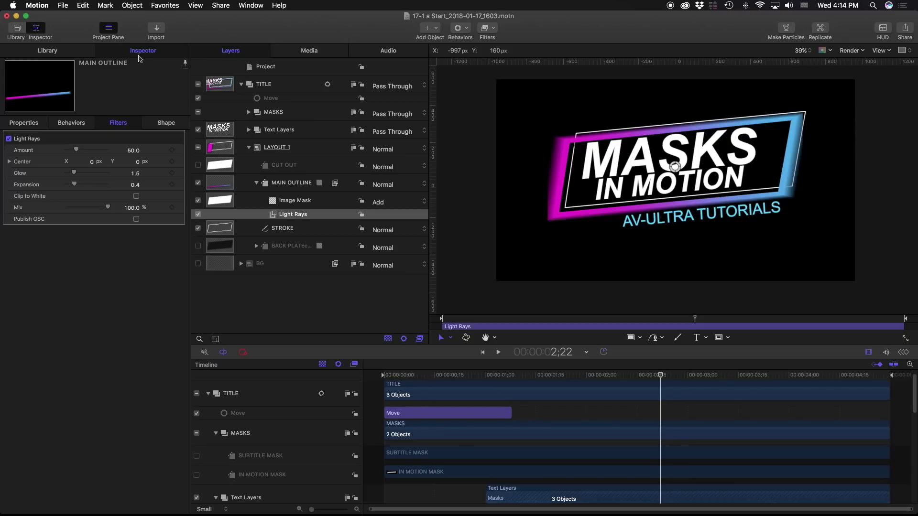
left_click_drag(80, 150, 84, 173)
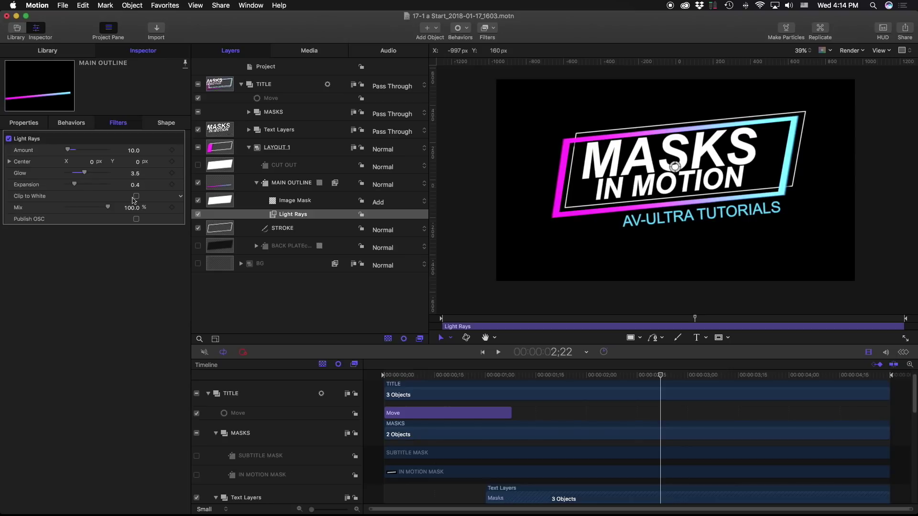
left_click(9, 139)
left_click(9, 139)
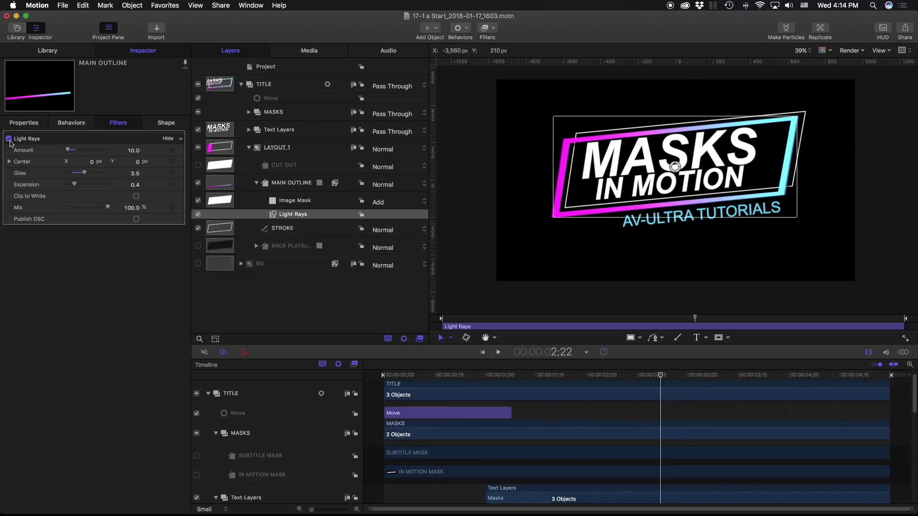
- Collapse the LAYOUT 1 group and apply the Glint filter to the whole group
left_click(230, 148)
left_click(248, 148)
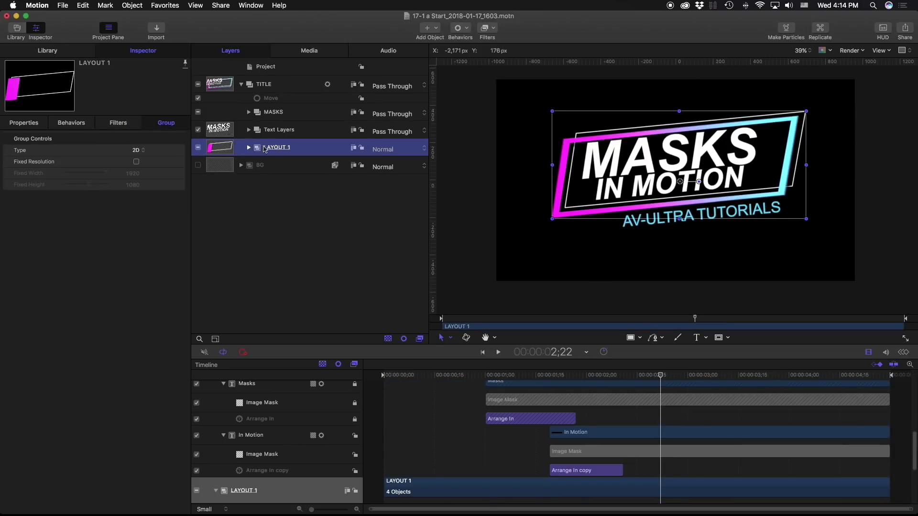
left_click(47, 51)
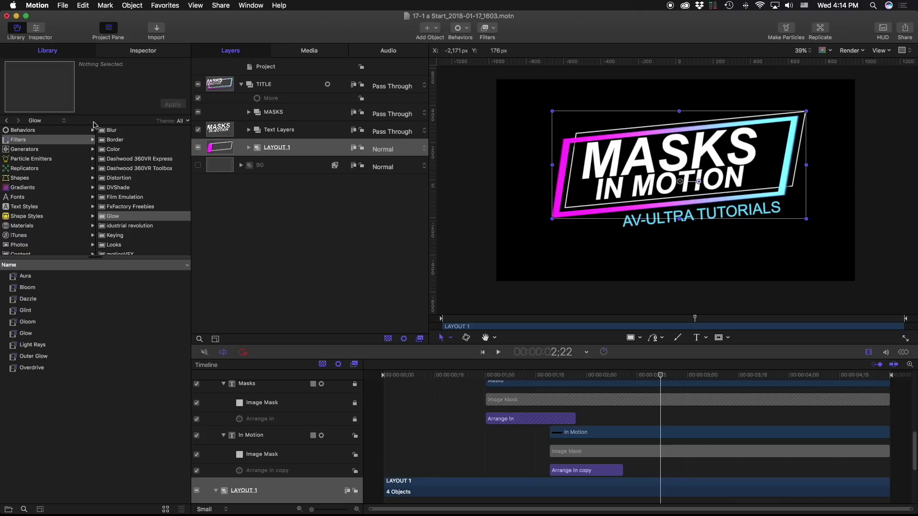
left_click_drag(25, 313, 279, 150)
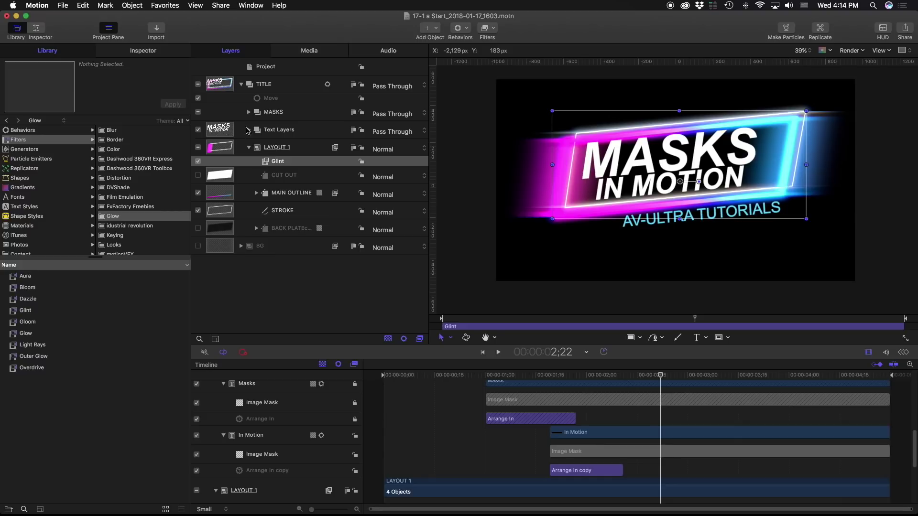
- Set the LAYOUT 1 Glint to exposure 1.0, glint size 3.0, streaks 3, softness 43.4% and intensity 1.55
left_click(146, 49)
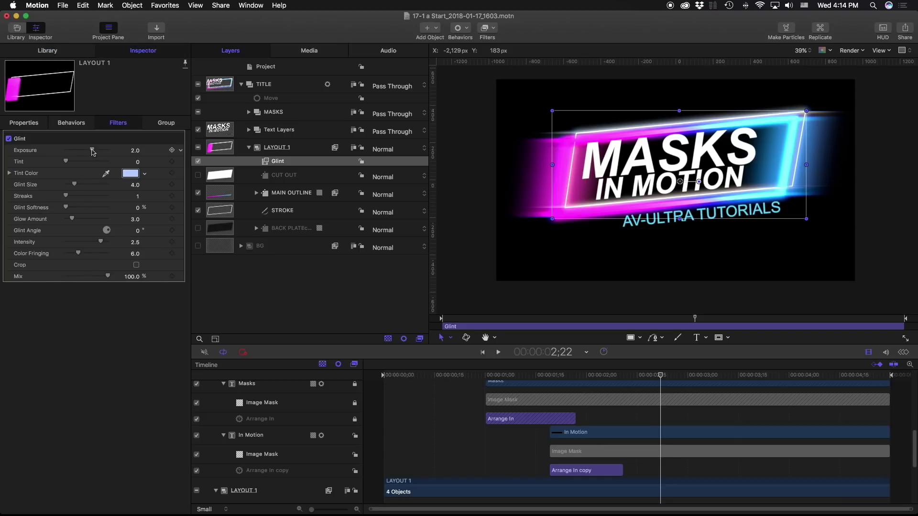
left_click_drag(91, 152, 90, 152)
left_click_drag(65, 197, 70, 186)
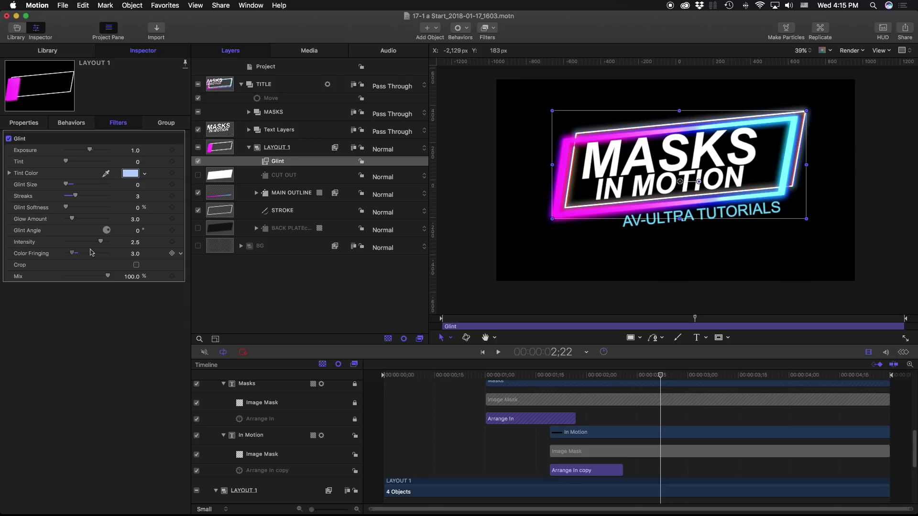
left_click_drag(74, 253, 94, 241)
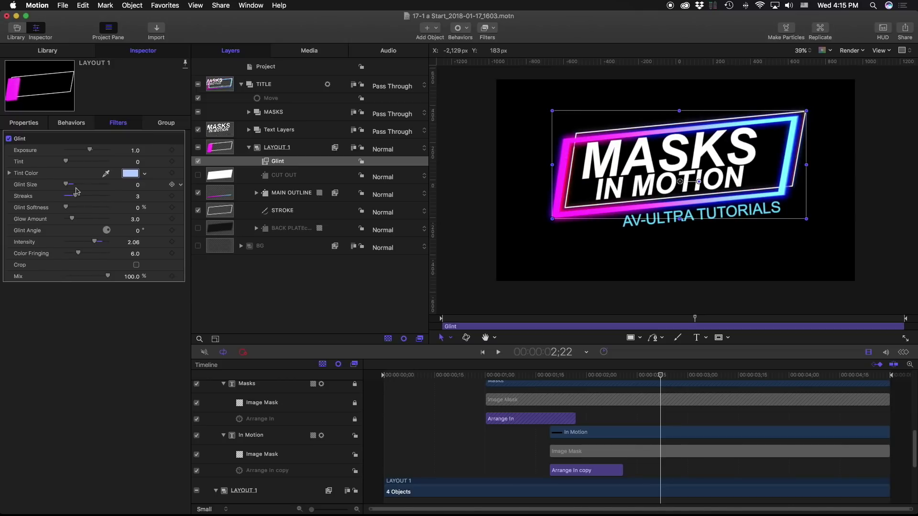
left_click_drag(70, 185, 70, 186)
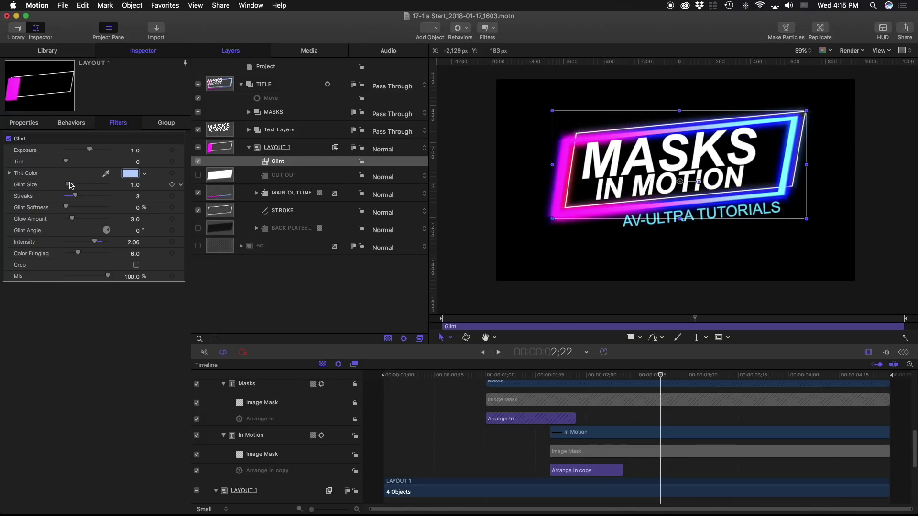
left_click_drag(91, 243, 87, 243)
left_click_drag(65, 208, 84, 208)
left_click_drag(69, 184, 72, 185)
- Keyframe the LAYOUT 1 Glint's exposure and 100% mix at 2;16, and lower the mix to 5.79% at 2;04
left_click_drag(641, 374, 481, 382)
left_click(640, 375)
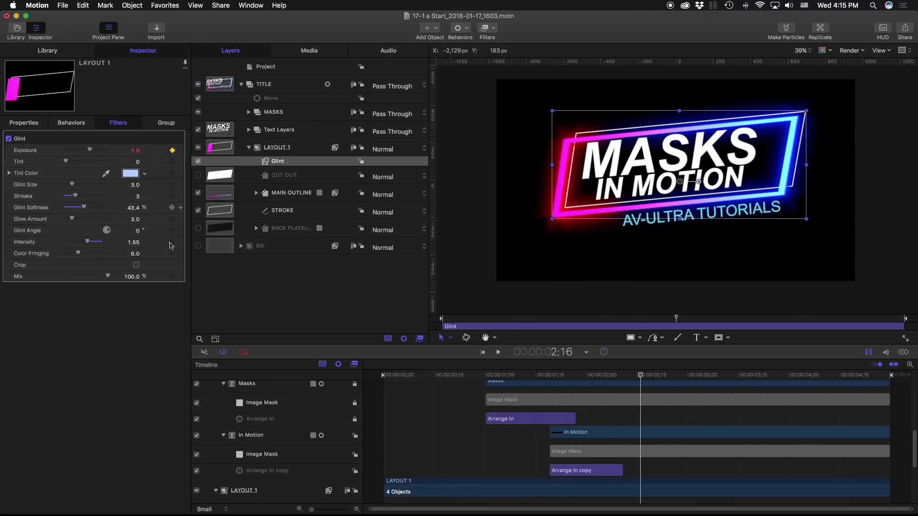
left_click_drag(641, 375, 599, 376)
left_click_drag(108, 277, 68, 276)
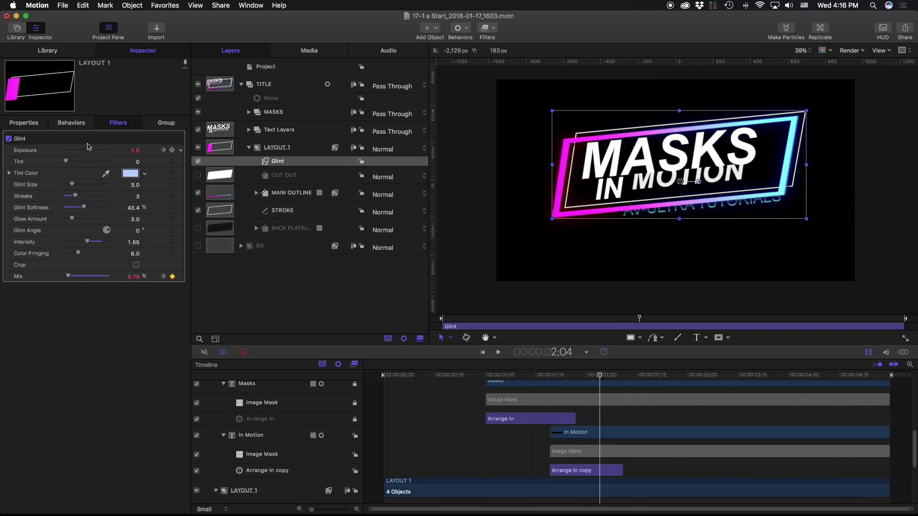
- Raise the LAYOUT 1 Glint's exposure at the 2;16 keyframe and play back the glow animation
left_click(154, 151)
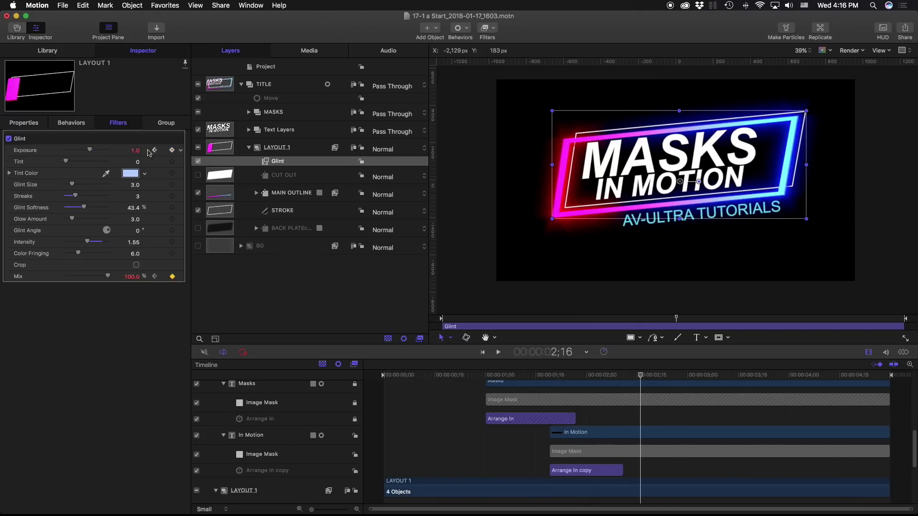
left_click_drag(95, 152, 96, 152)
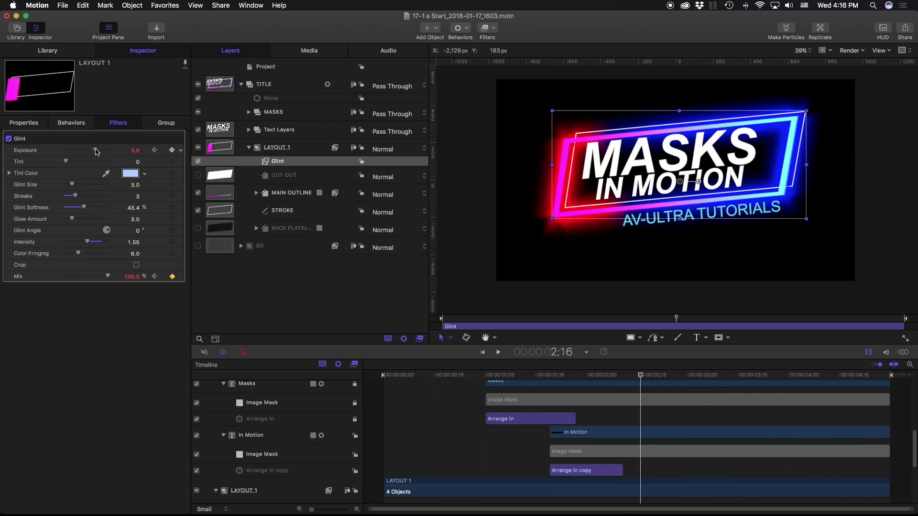
key("space")
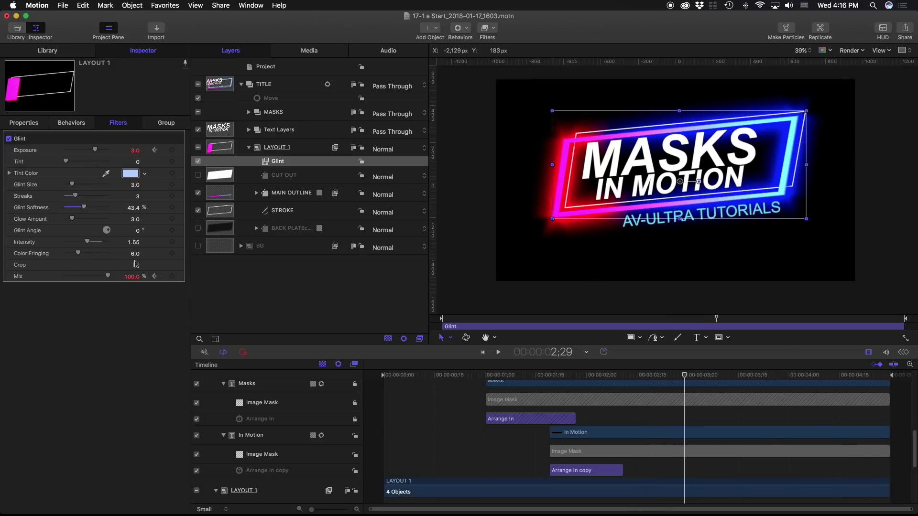
type("2")
key("Return")
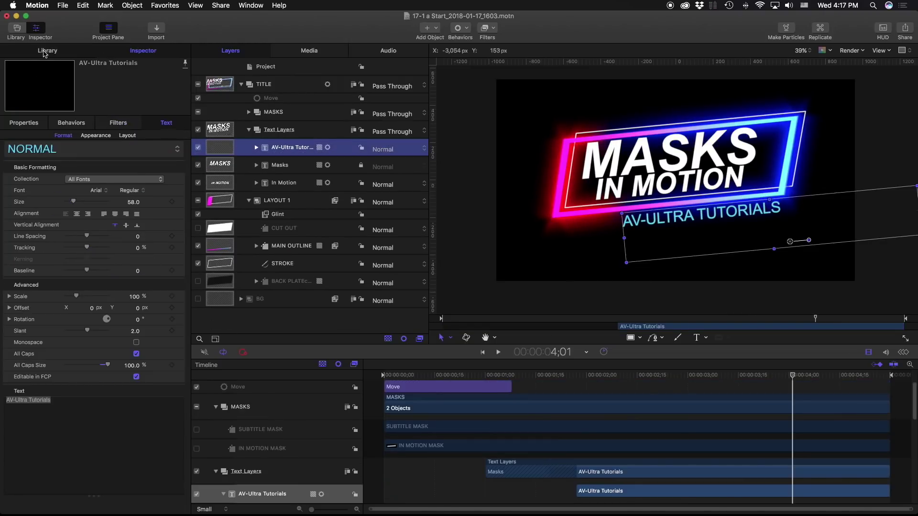
- Apply the Glint filter to the AV-Ultra Tutorials text layer
left_click(45, 52)
left_click_drag(26, 310, 273, 152)
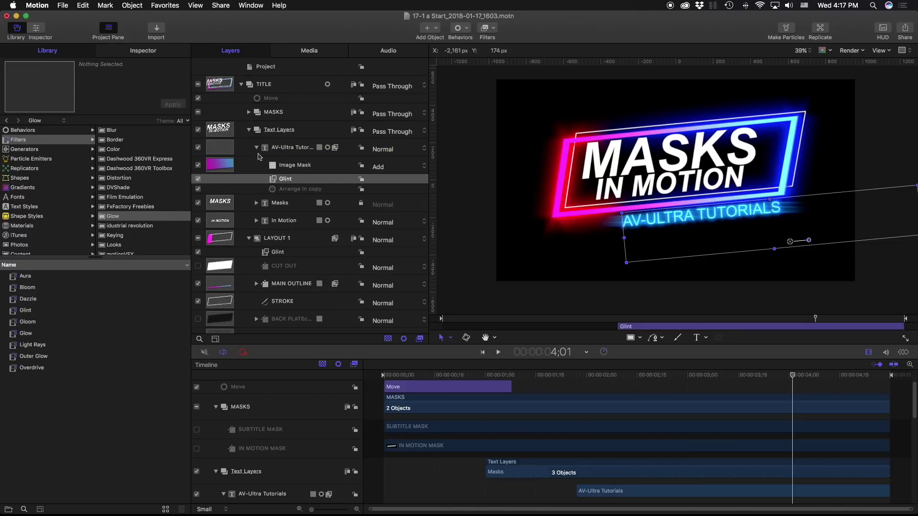
- Set the exposure of the AV-Ultra Tutorials text's Glint filter to 0 and scrub through the animation
key("super+3")
left_click_drag(93, 150, 88, 150)
left_click_drag(576, 375, 739, 366)
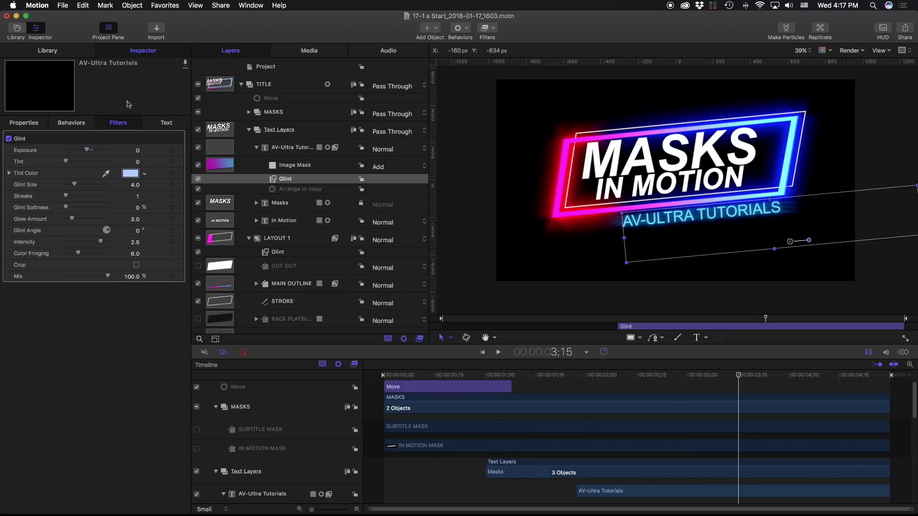
- Find the Write On behavior among all behaviors and apply it to the STROKE shape in LAYOUT 1
left_click(42, 51)
left_click(30, 131)
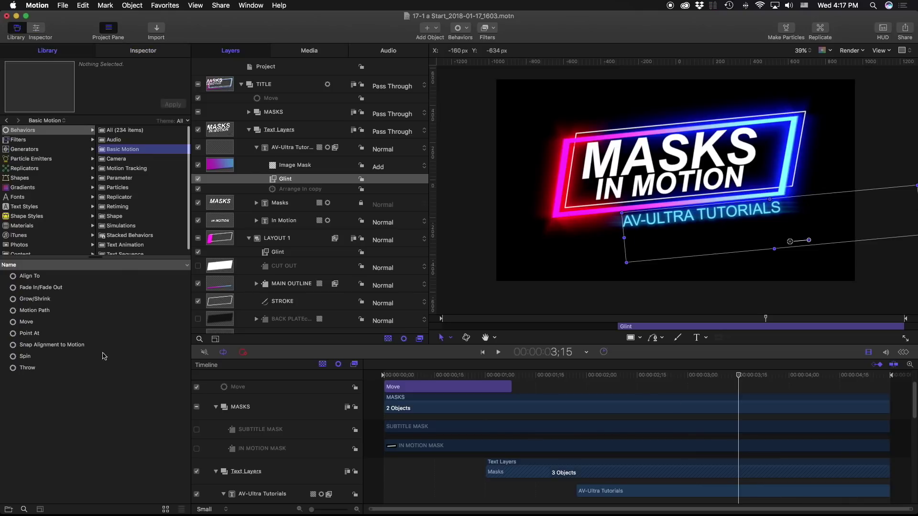
left_click(115, 131)
scroll(83, 359, "down", 20)
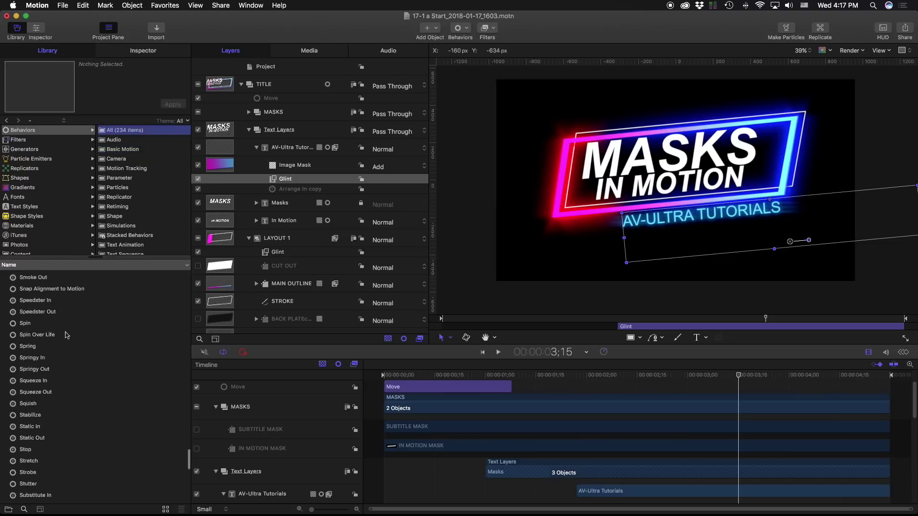
left_click(25, 430)
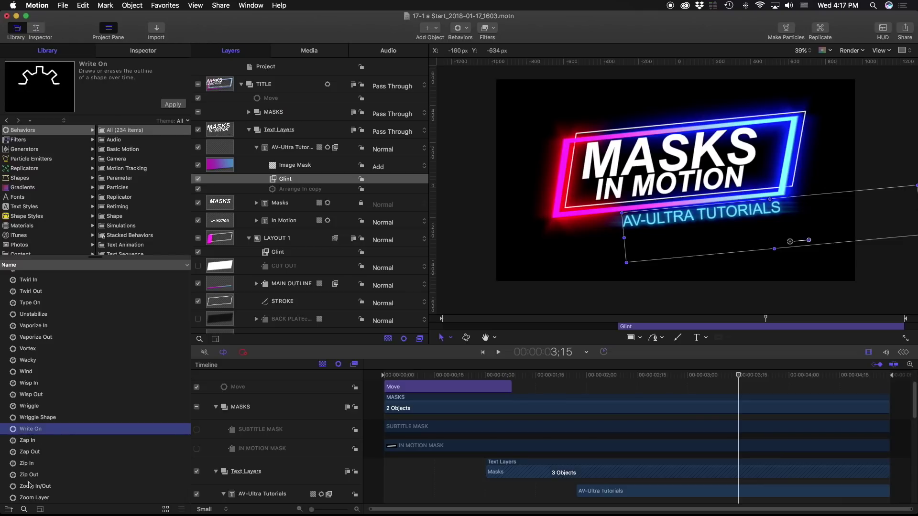
mouse_move(38, 388)
left_mouse_down()
mouse_move(215, 235)
mouse_move(228, 246)
mouse_move(193, 295)
mouse_move(286, 305)
left_mouse_up()
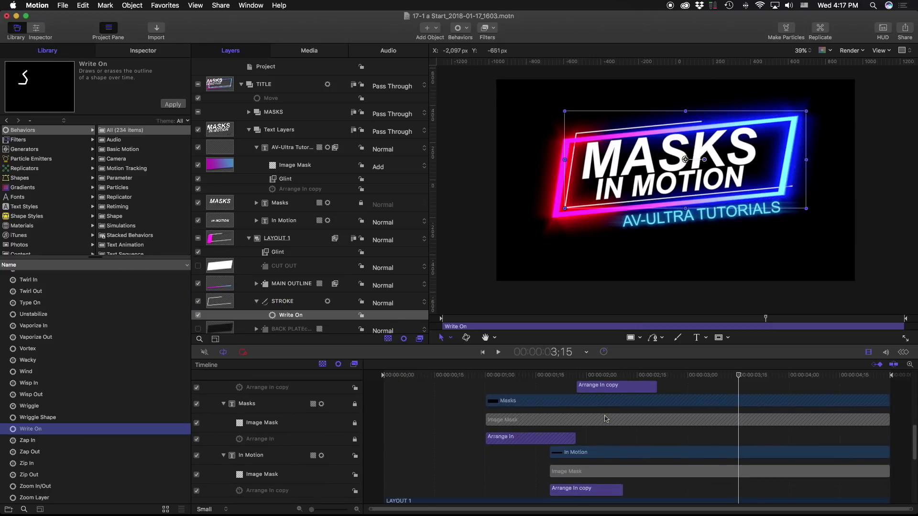
- Shorten the Write On behavior to end at about 2;02, and start both it and the STROKE shape at about 0;23
left_click_drag(856, 451, 526, 451)
left_click(405, 375)
left_click_drag(415, 377, 549, 375)
left_click_drag(523, 448, 565, 448)
left_click_drag(388, 433, 462, 433)
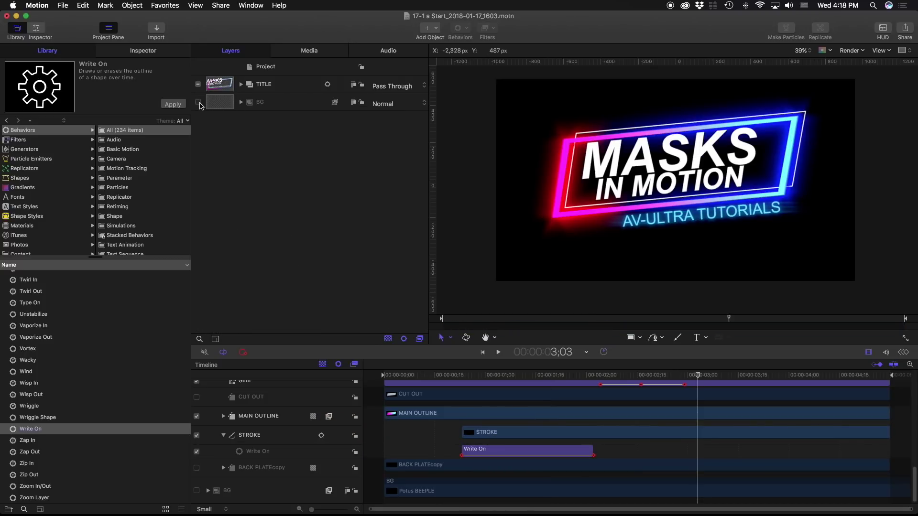
- Turn on the BG group behind the title
left_click(197, 102)
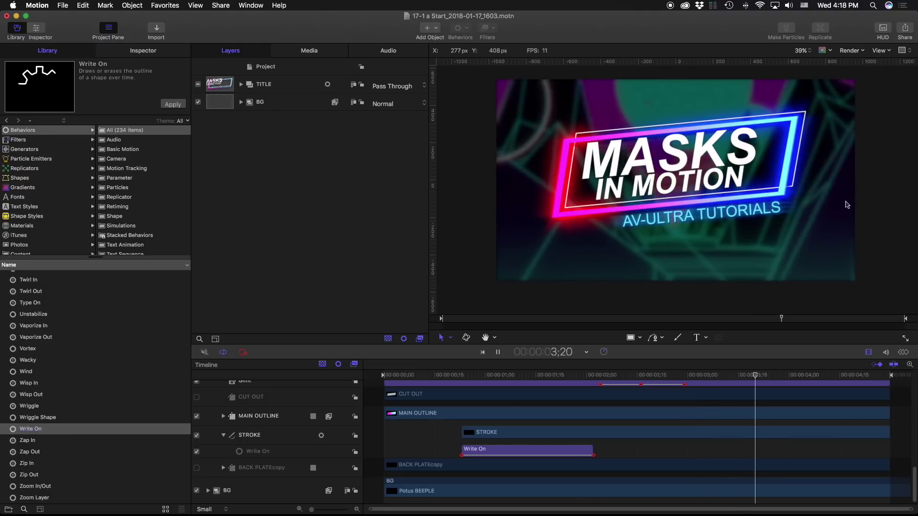